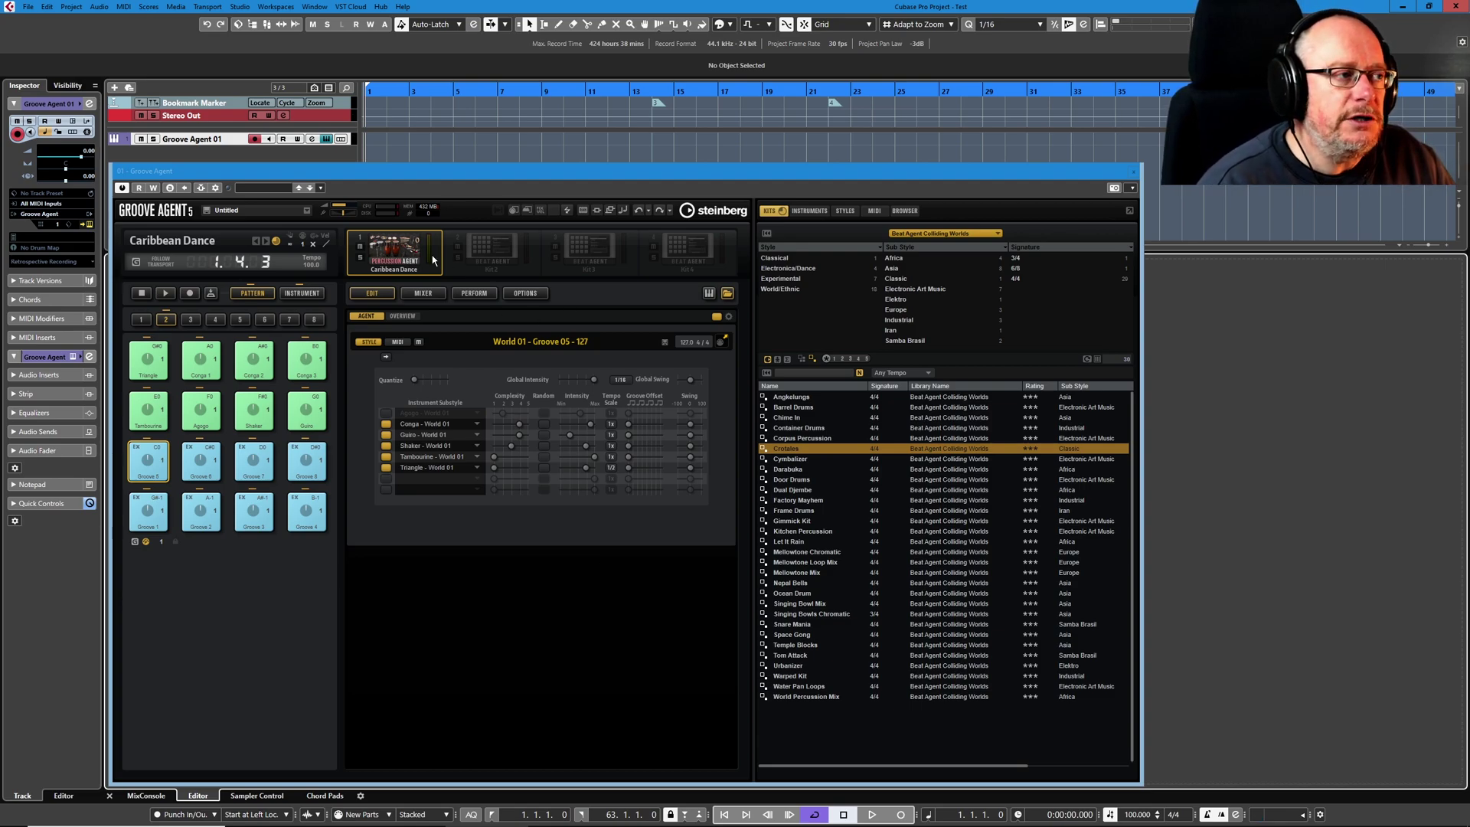
Load the Caribbean Dance program into the kit slot through Load Program
right_click(400, 252)
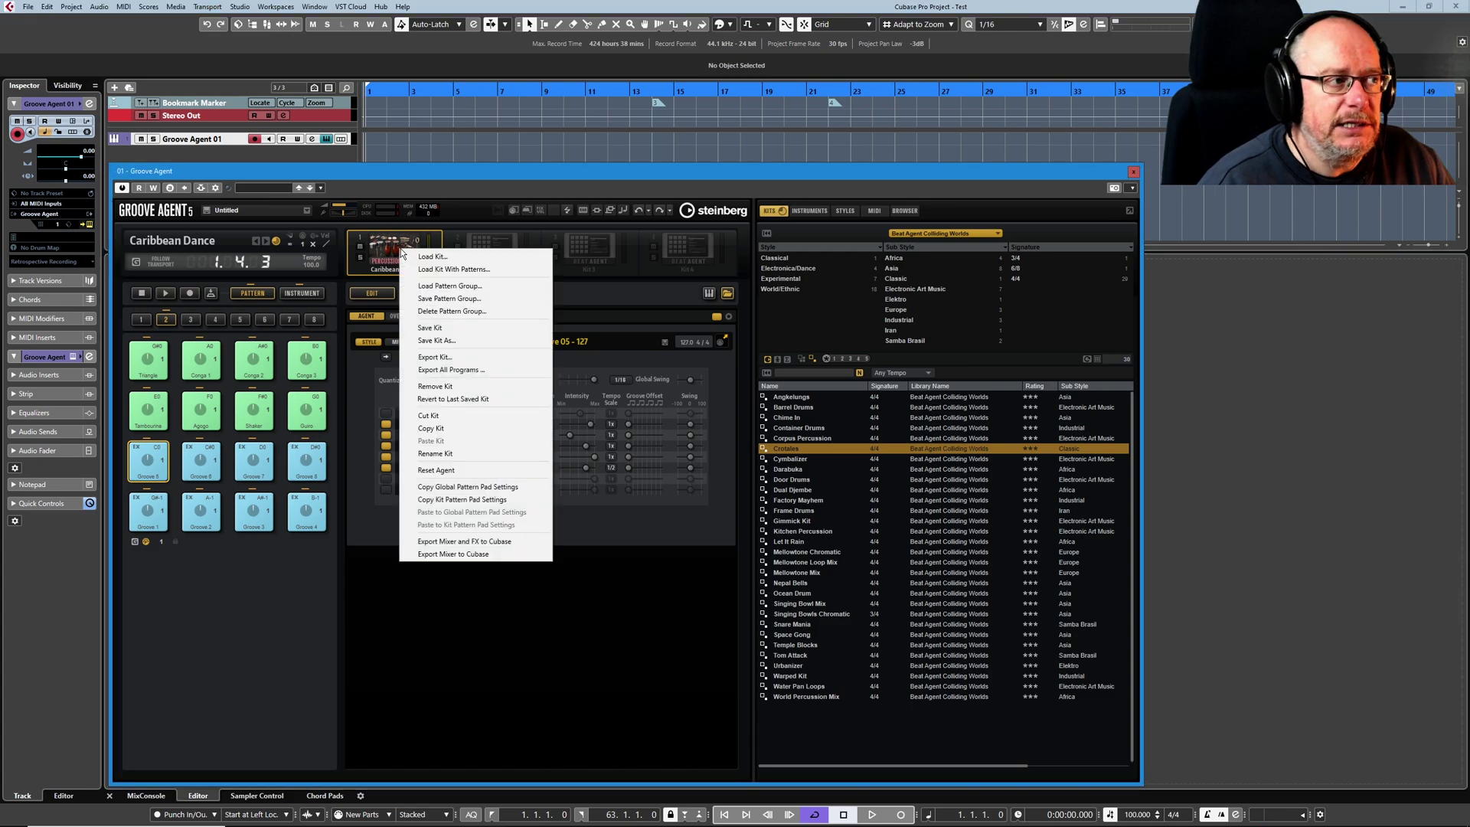
left_click(458, 265)
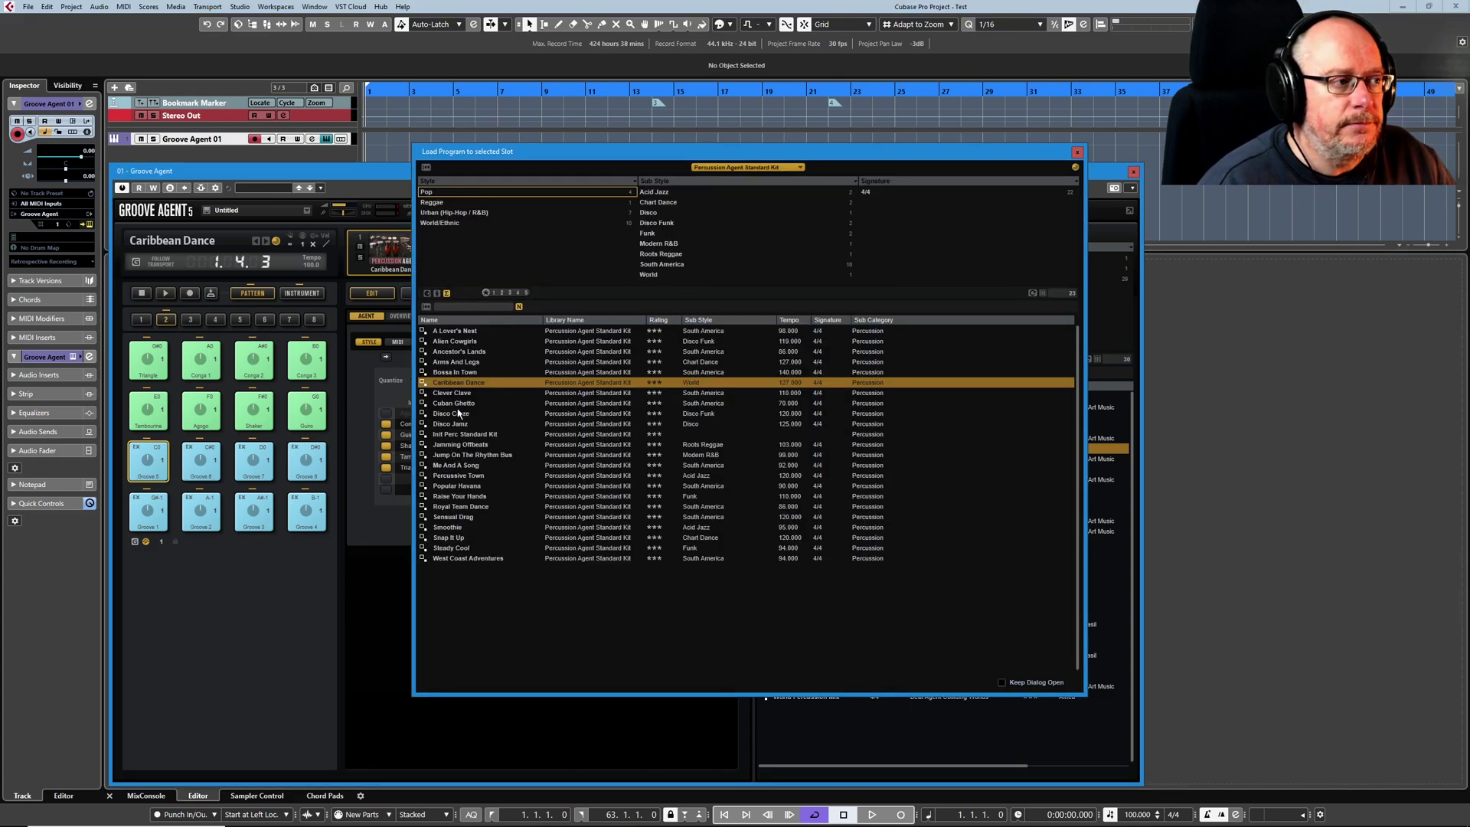
double_click(458, 382)
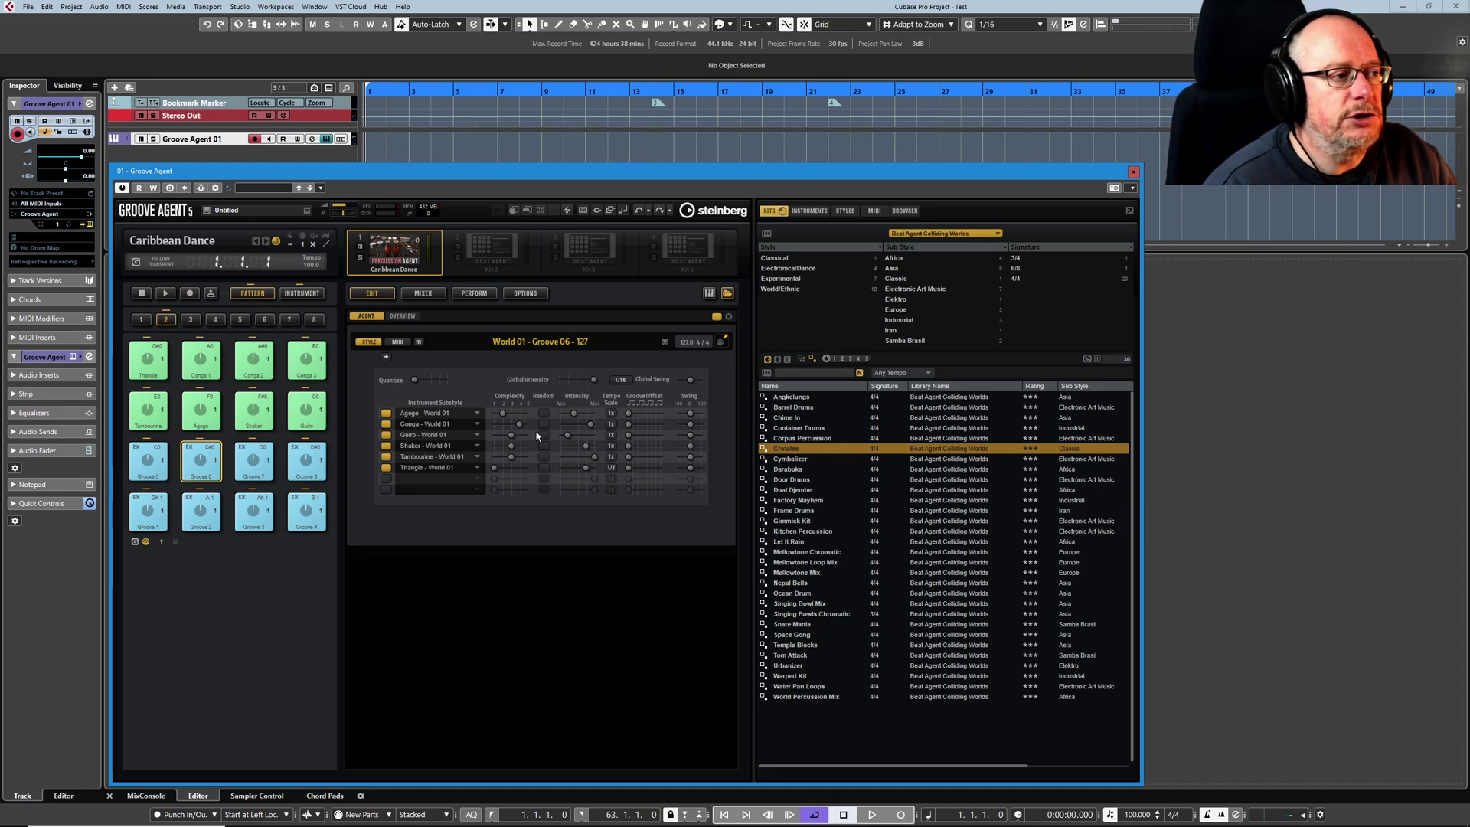
Switch off the Shaker, Tambourine and Triangle substyles, keeping Conga and Guiro on for now
left_click(386, 423)
left_click(386, 434)
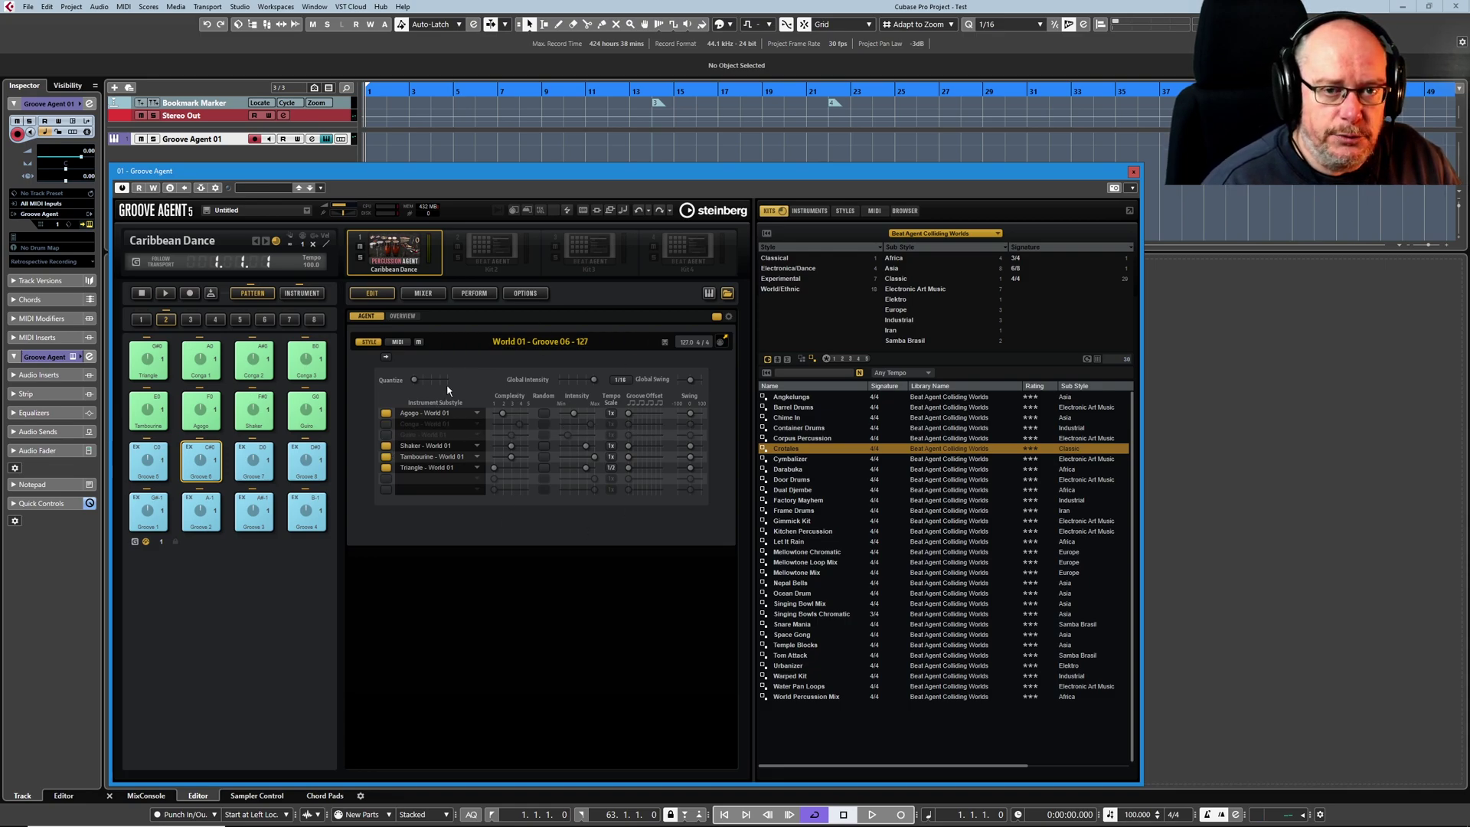
mouse_move(448, 389)
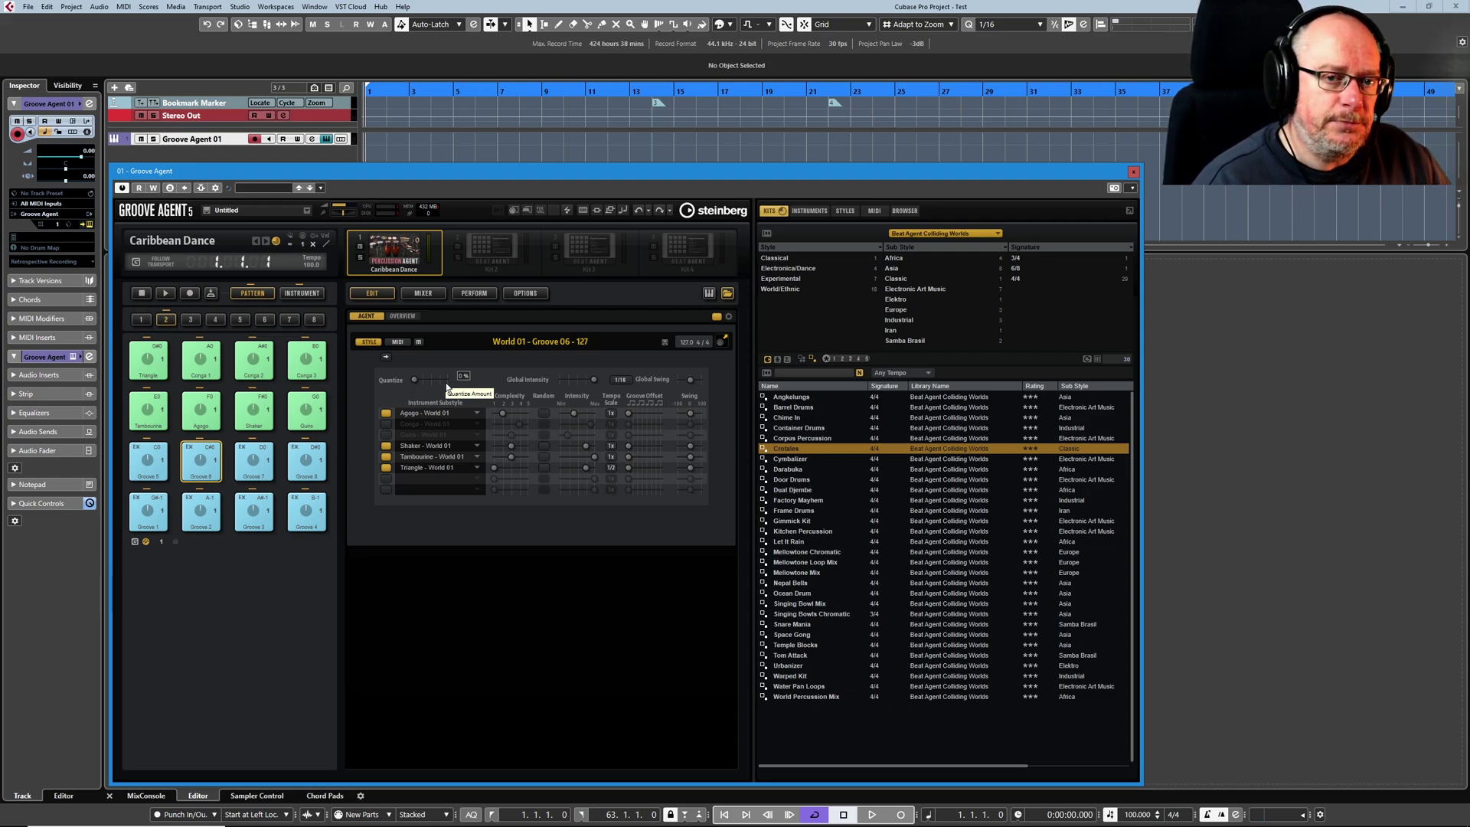
left_click(386, 424)
left_click(386, 434)
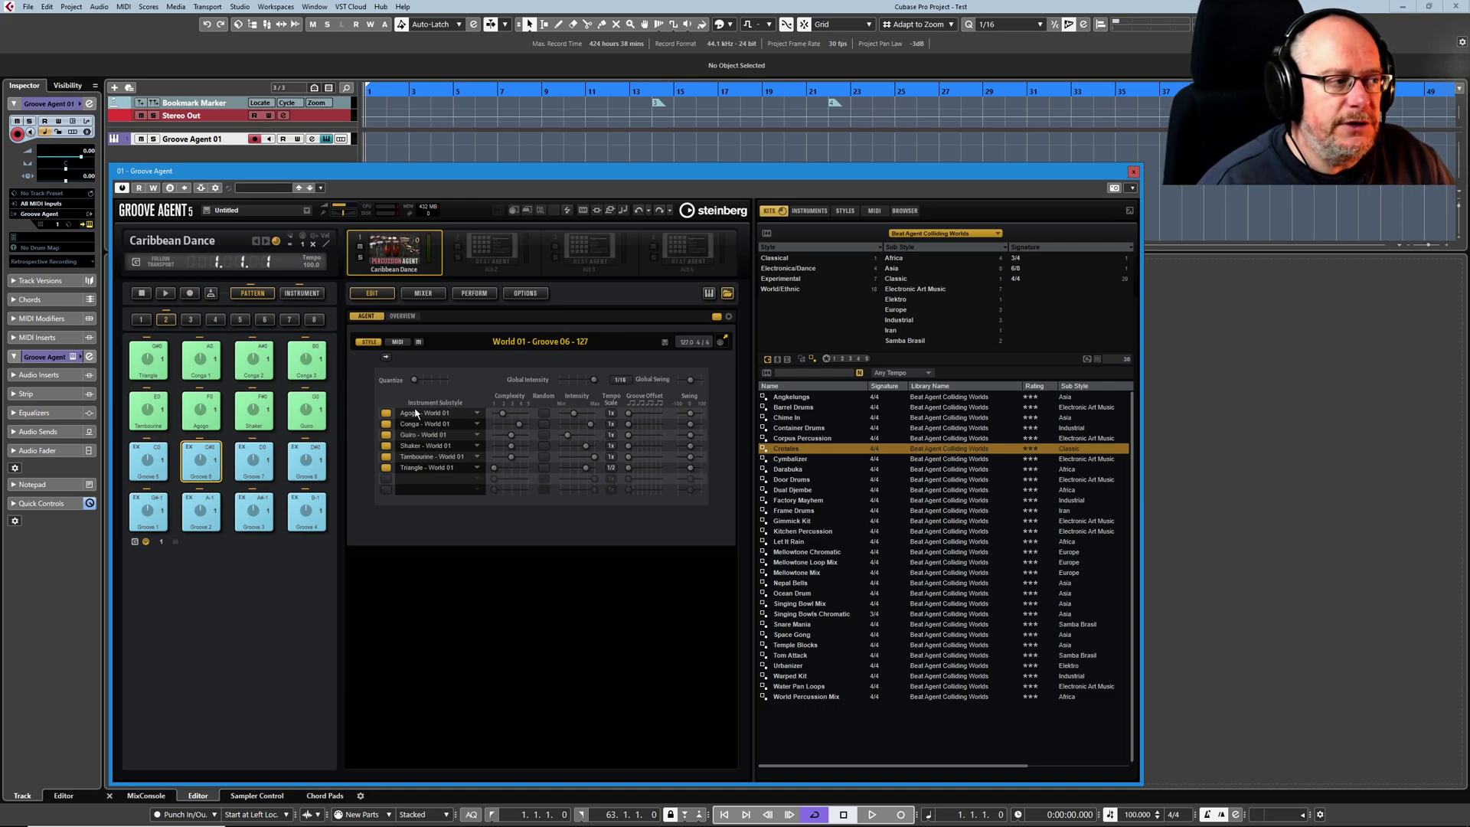
left_click(386, 445)
left_click(386, 456)
left_click(386, 468)
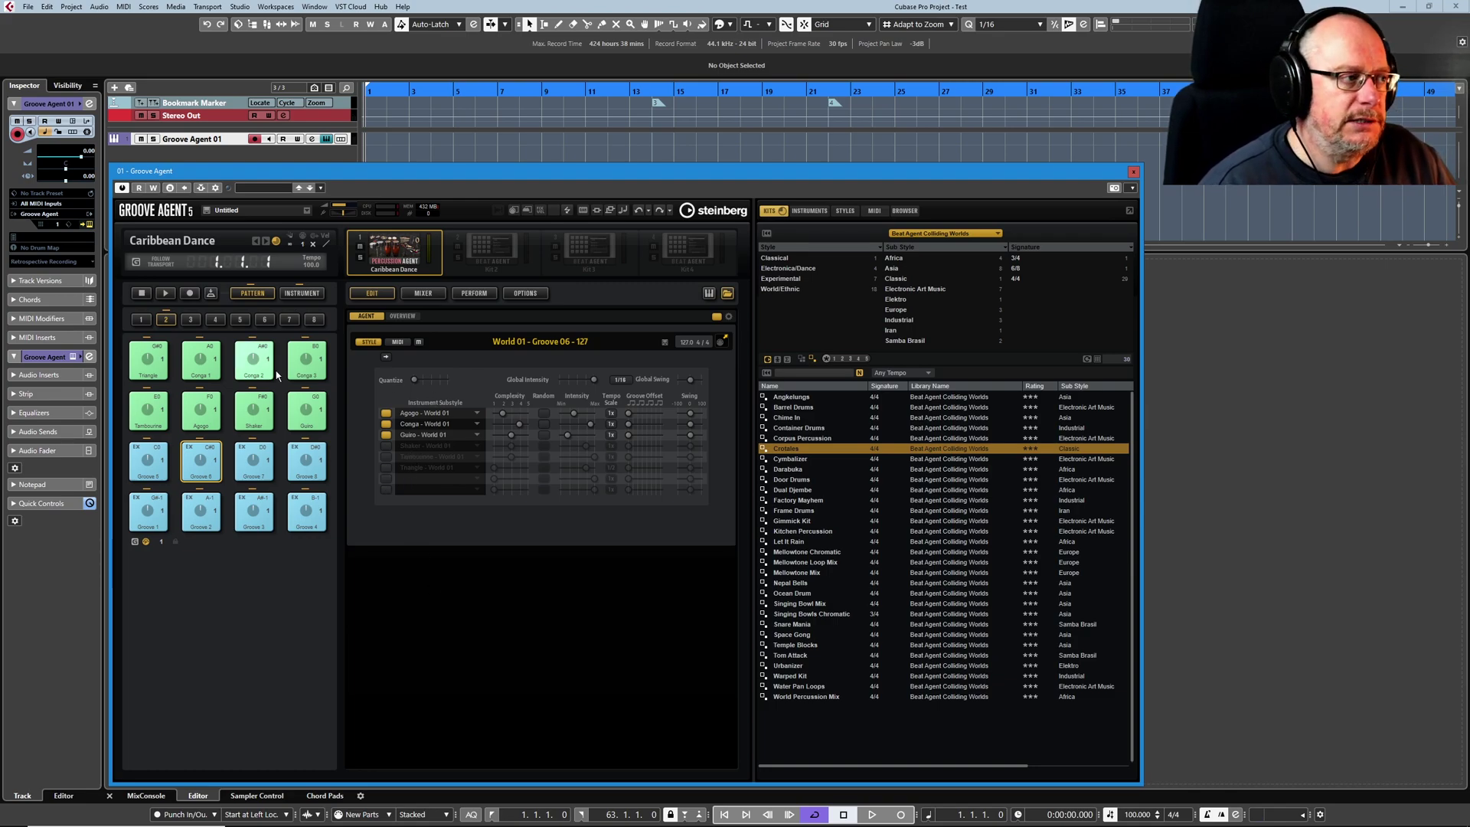
Start the pattern and switch off Conga and Guiro so only Agogo plays
left_click(165, 294)
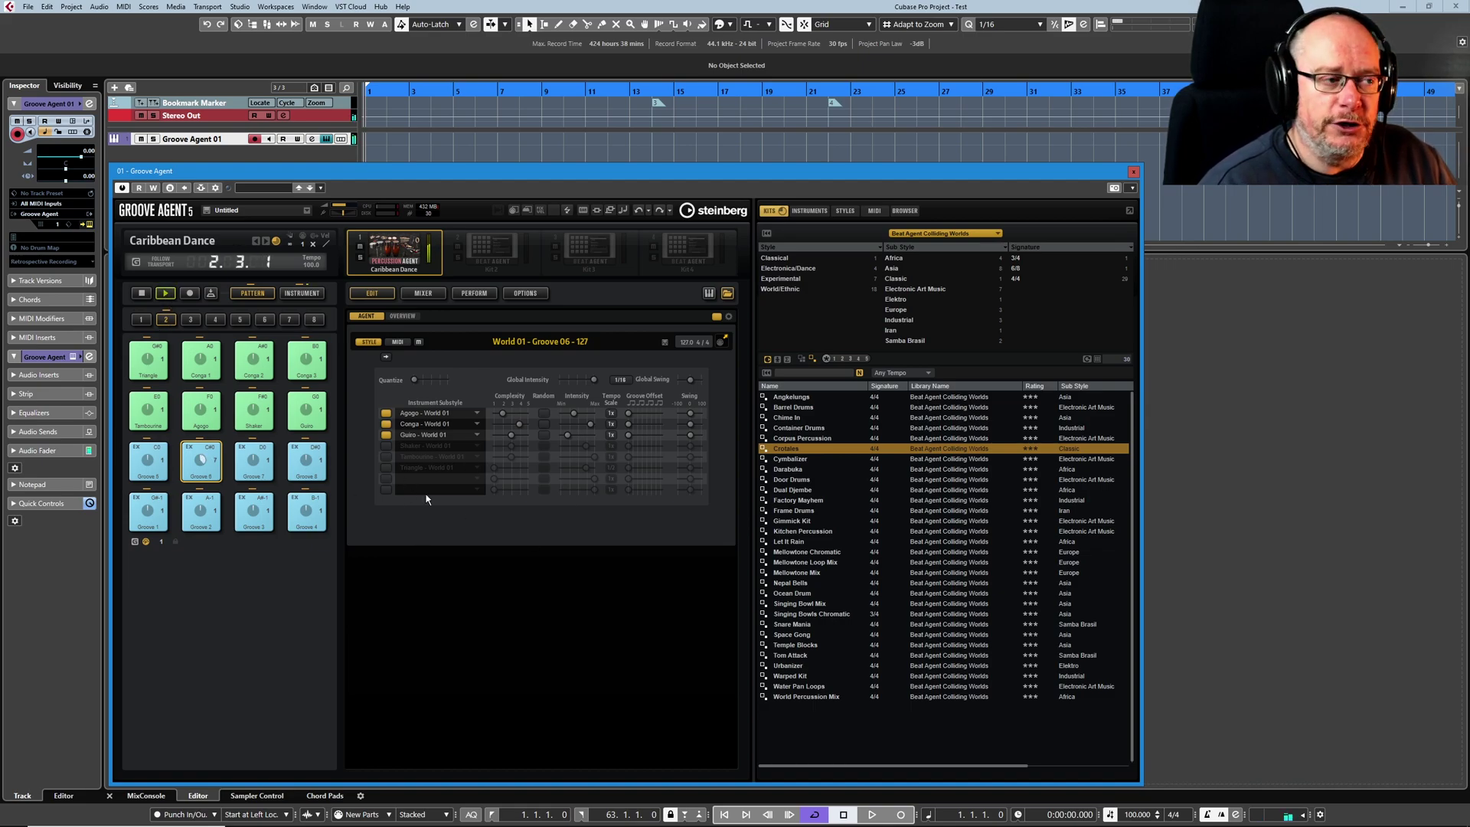
left_click(386, 423)
left_click(386, 435)
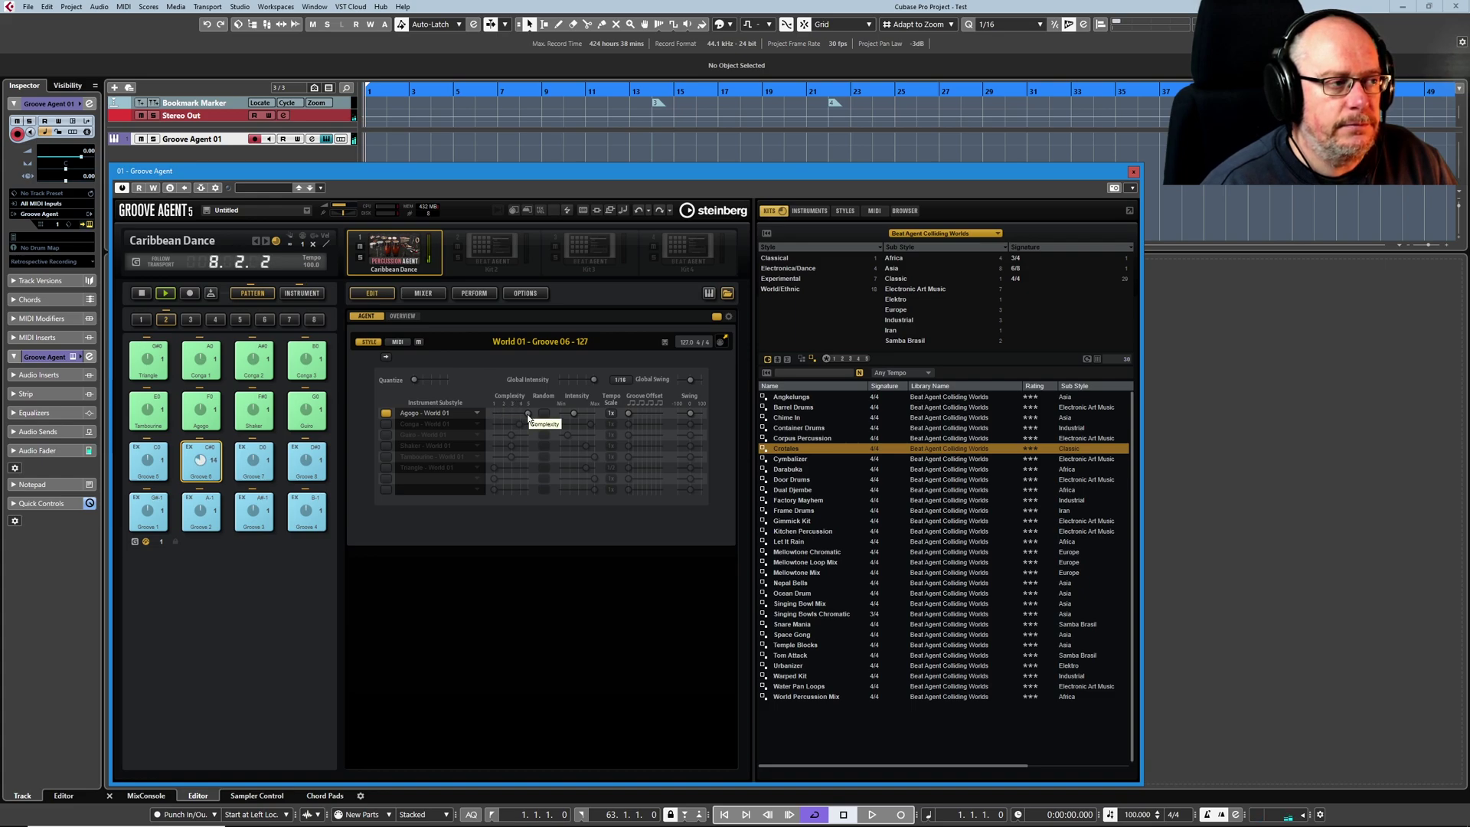
Lower Agogo complexity and intensity, re-enable Conga and reduce its complexity and intensity to about 71%
left_click_drag(525, 416, 572, 496)
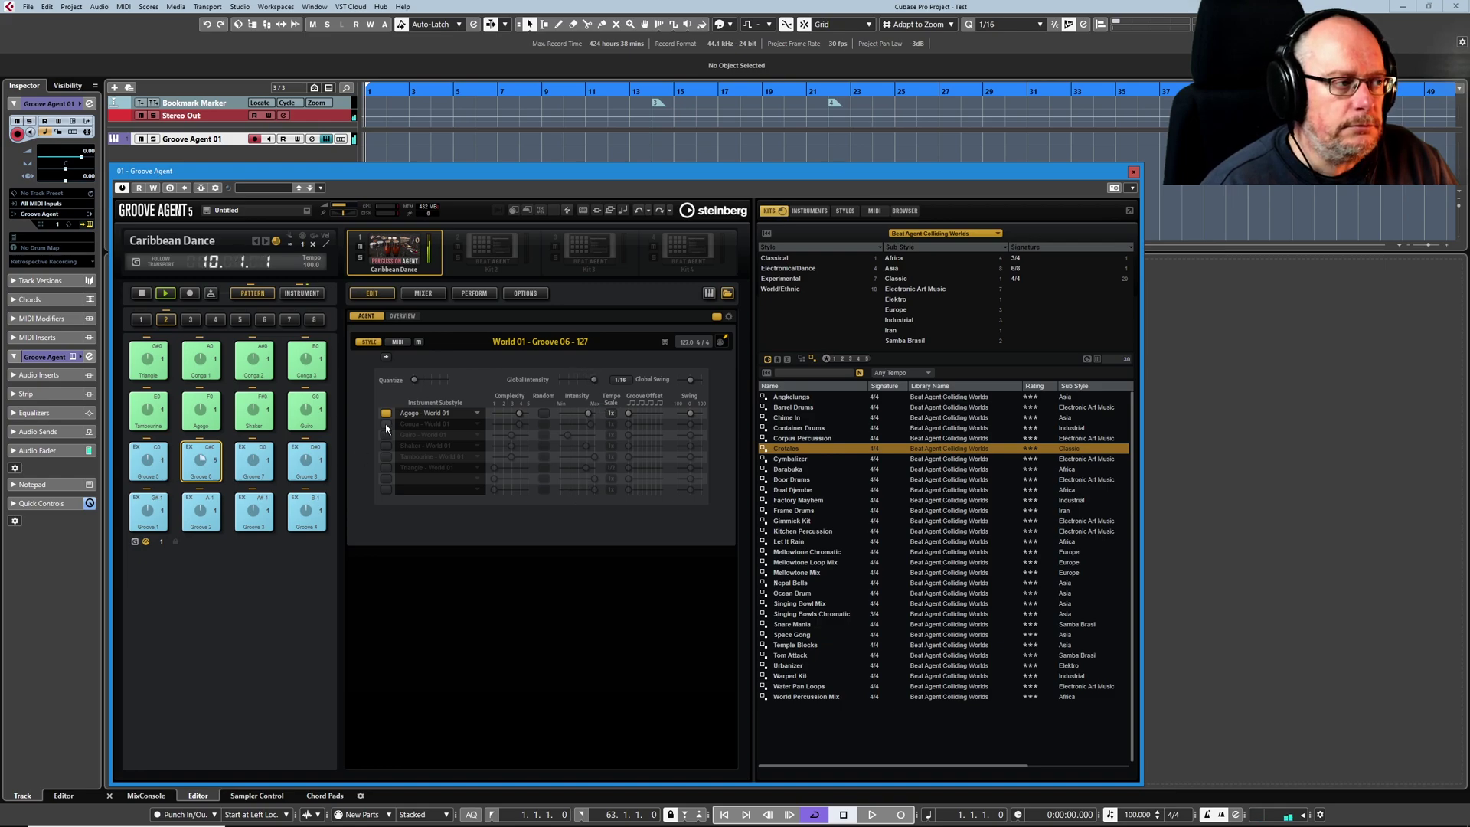
left_click_drag(594, 417, 588, 417)
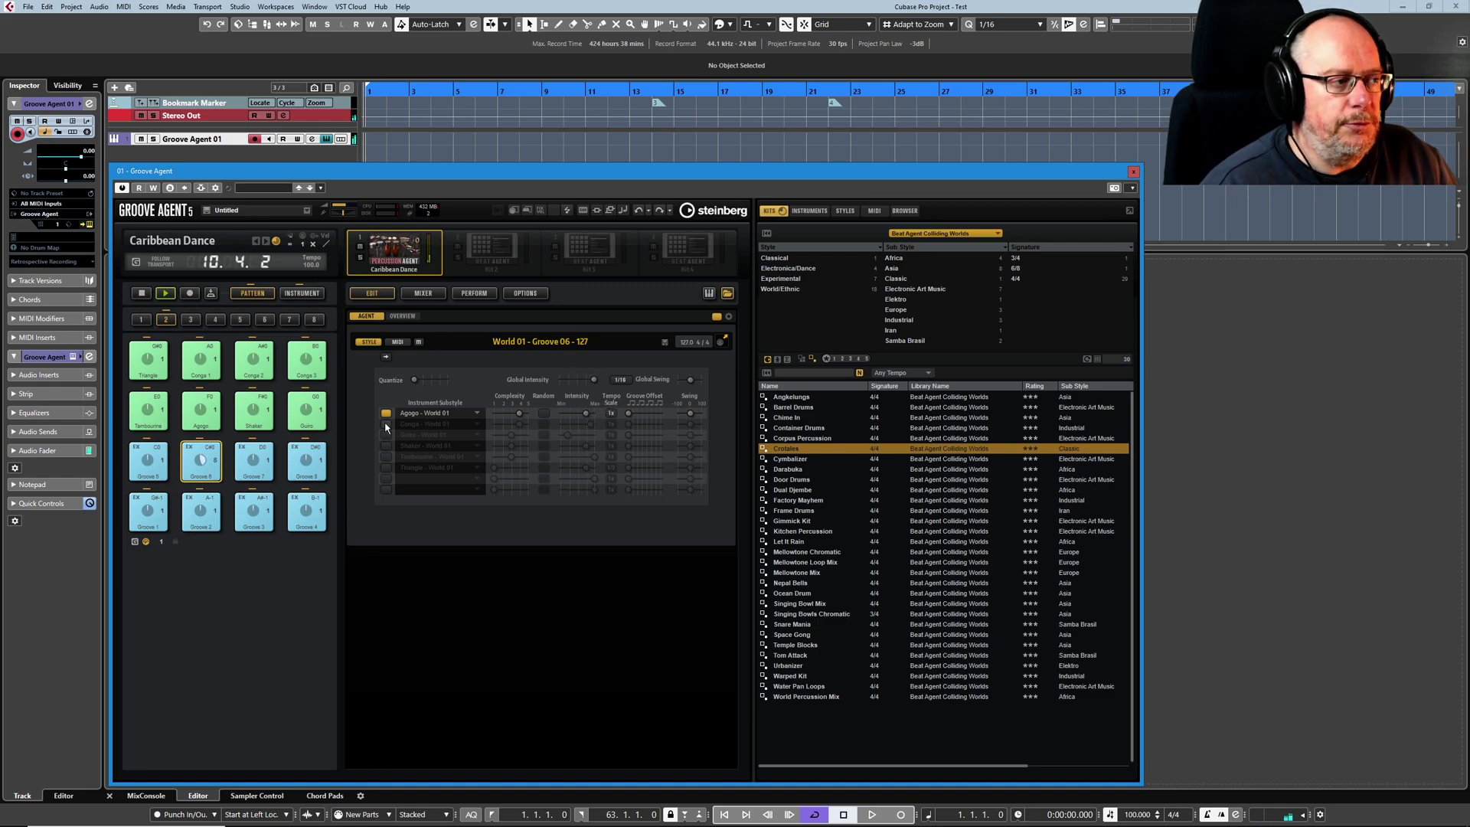
left_click(386, 425)
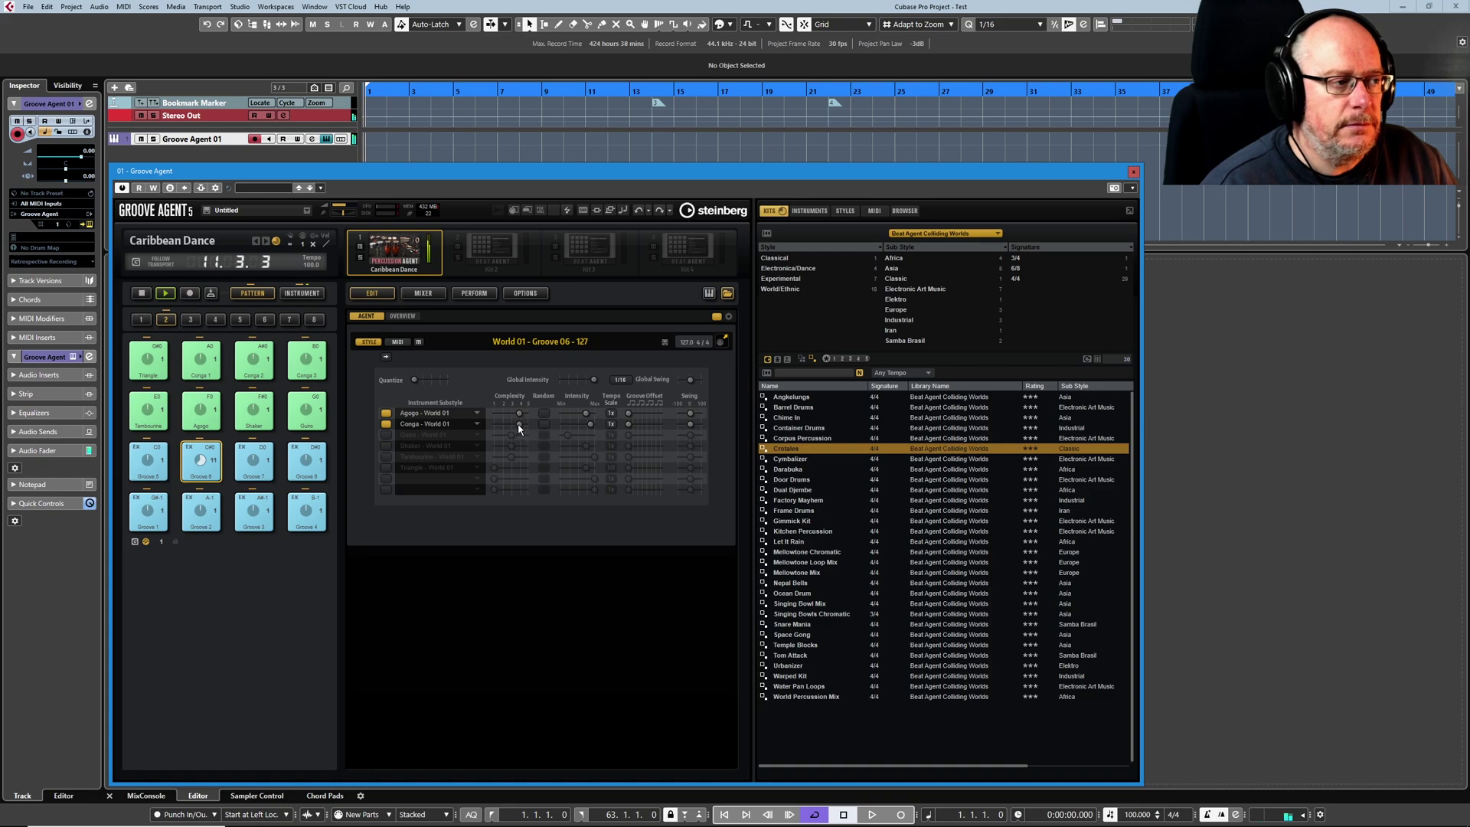
left_click_drag(519, 424, 502, 424)
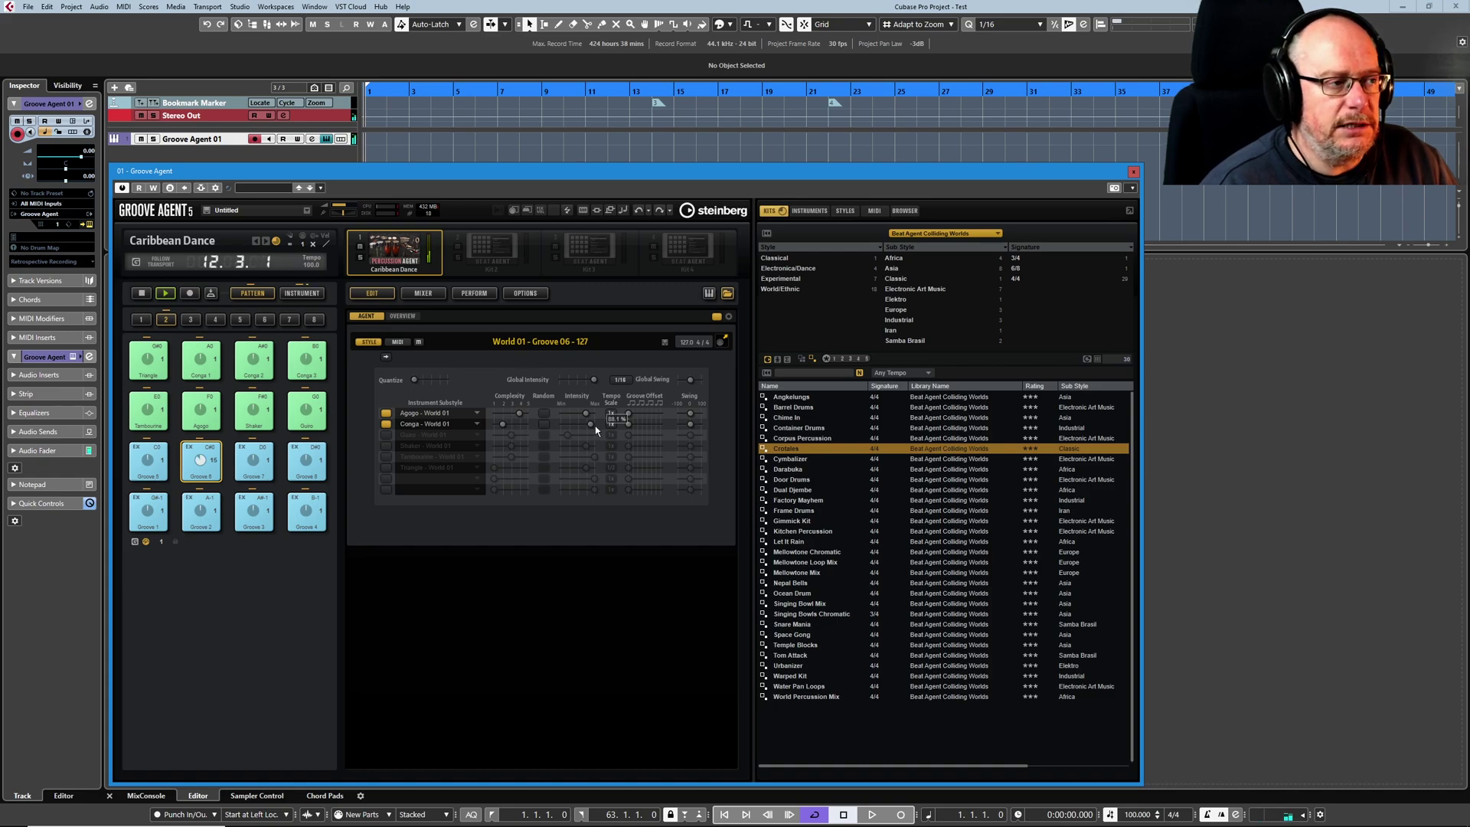
left_click_drag(594, 424, 583, 429)
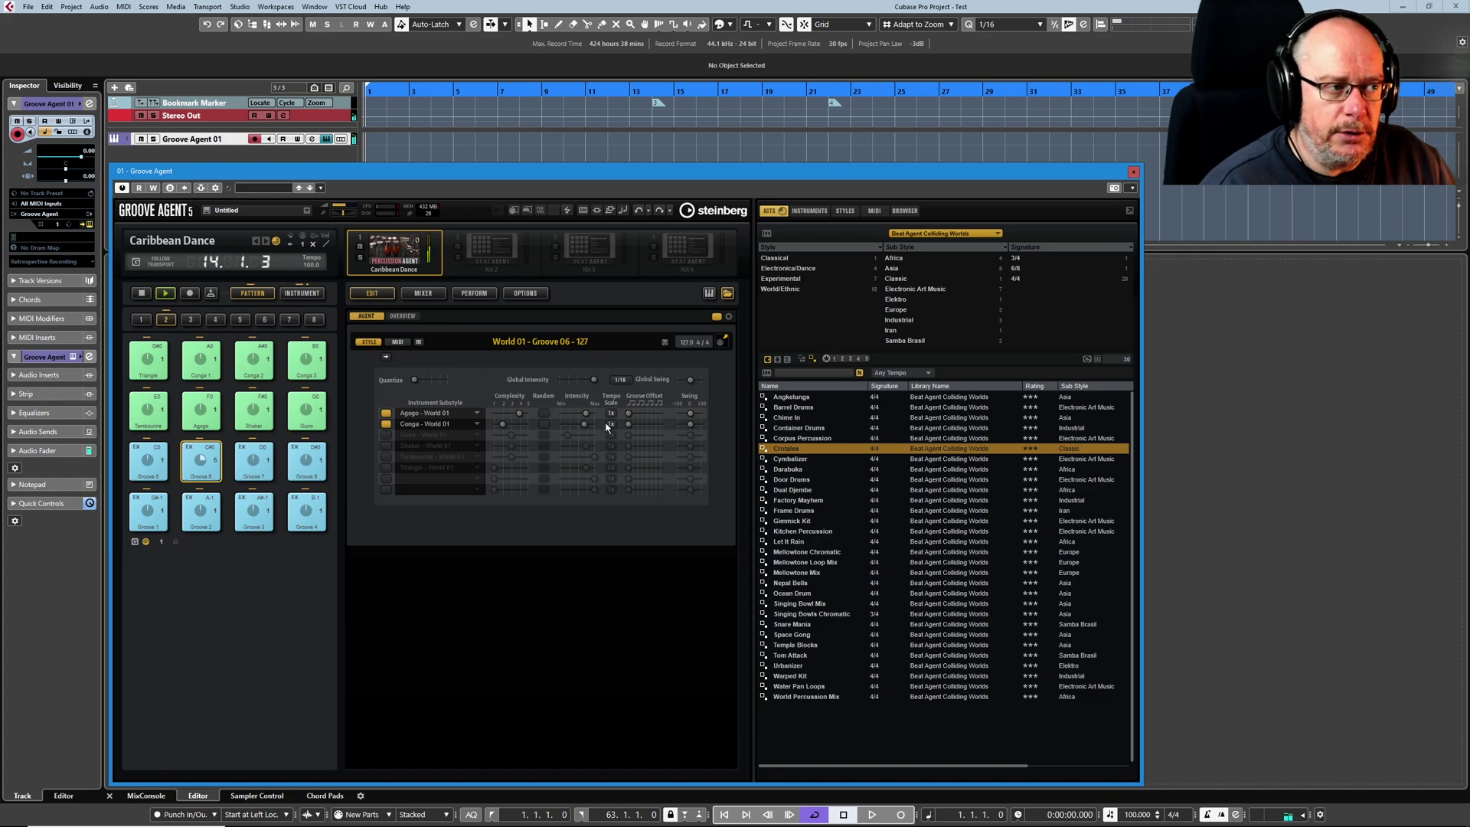
Set the Conga tempo scale to 1x
left_click(615, 429)
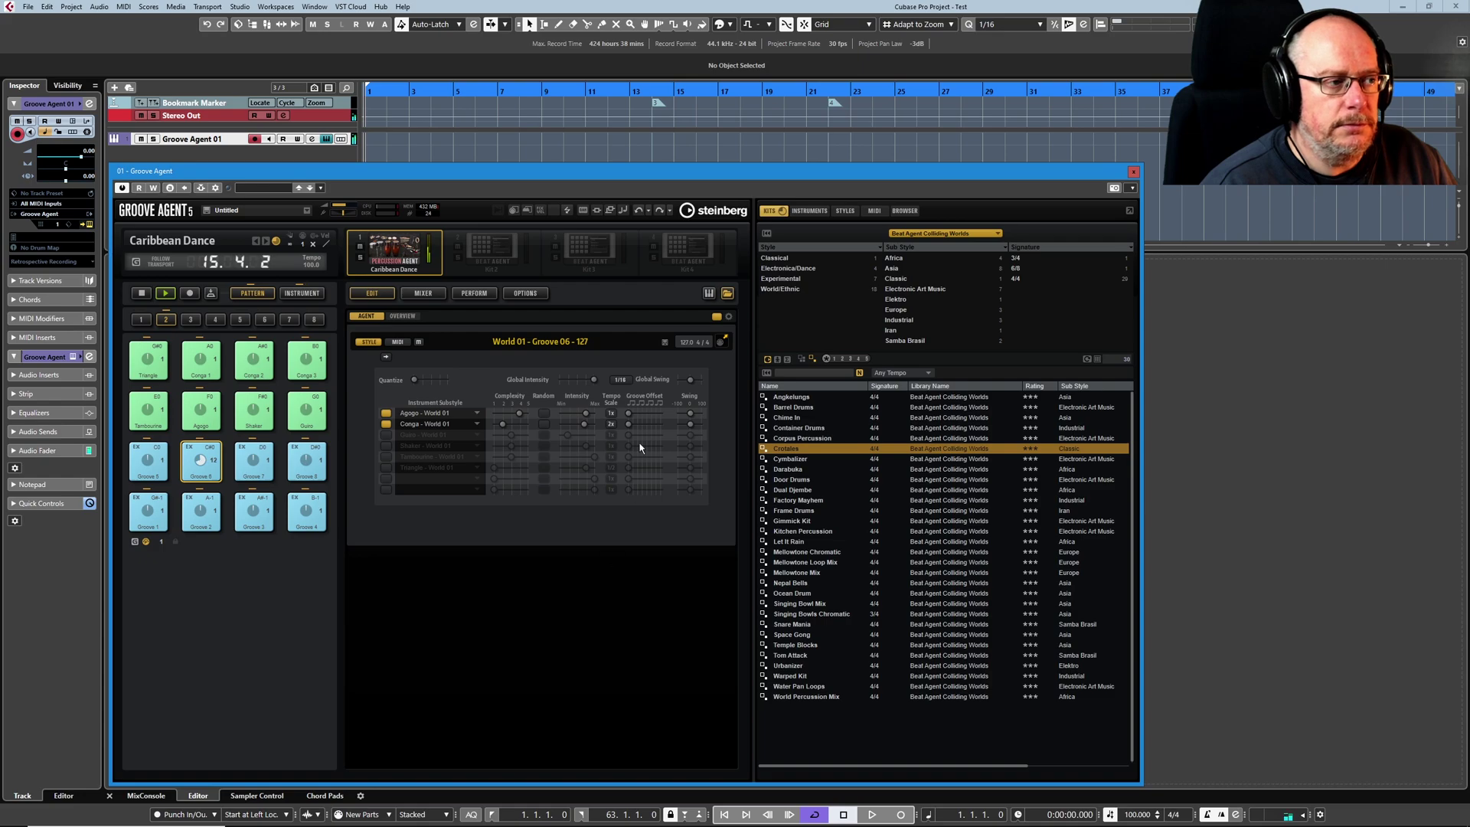
left_click(612, 428)
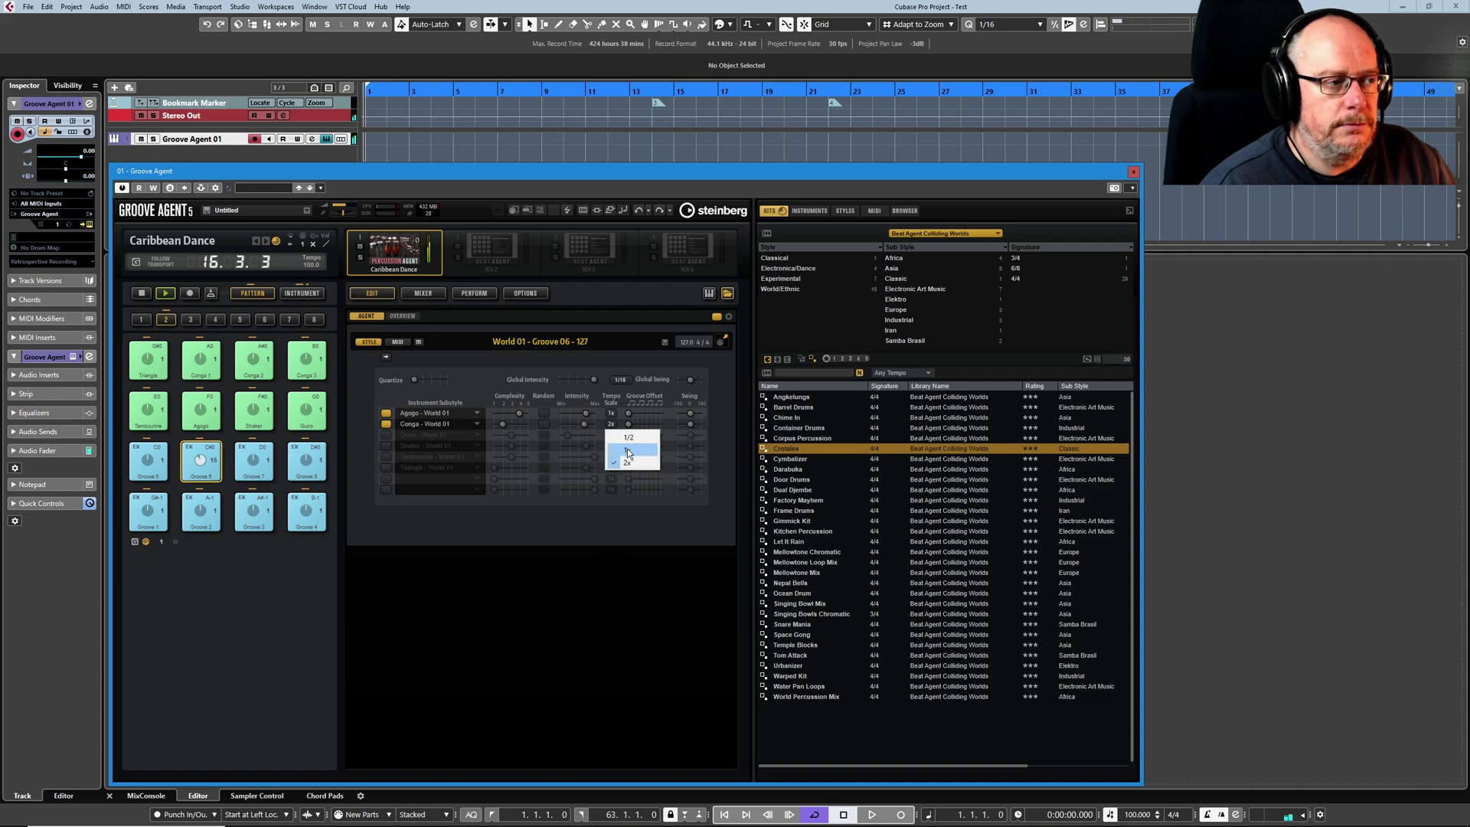
left_click(628, 451)
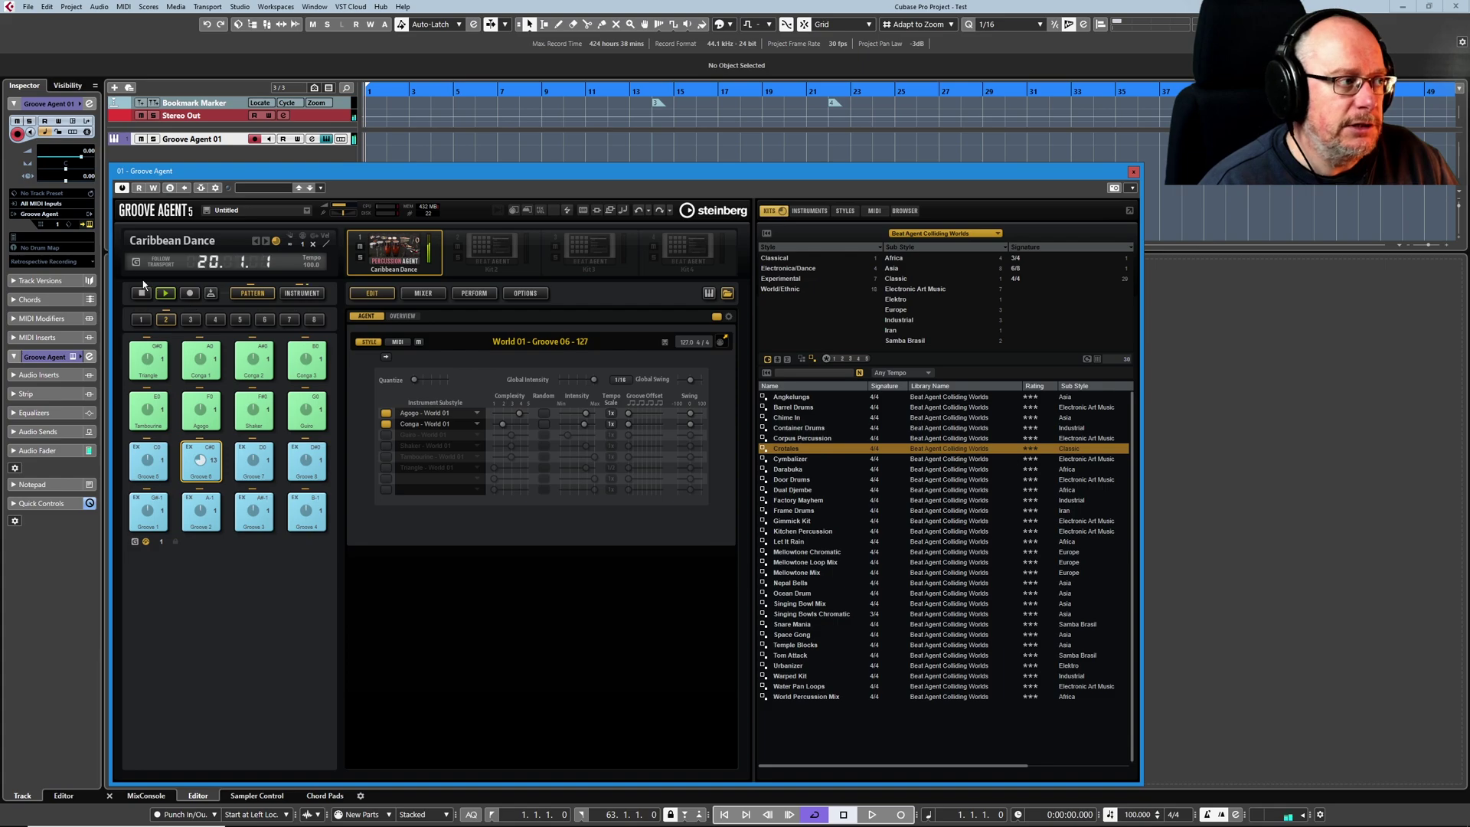
Restart playback, re-enable the Guiro substyle and push its groove offset later
key("space")
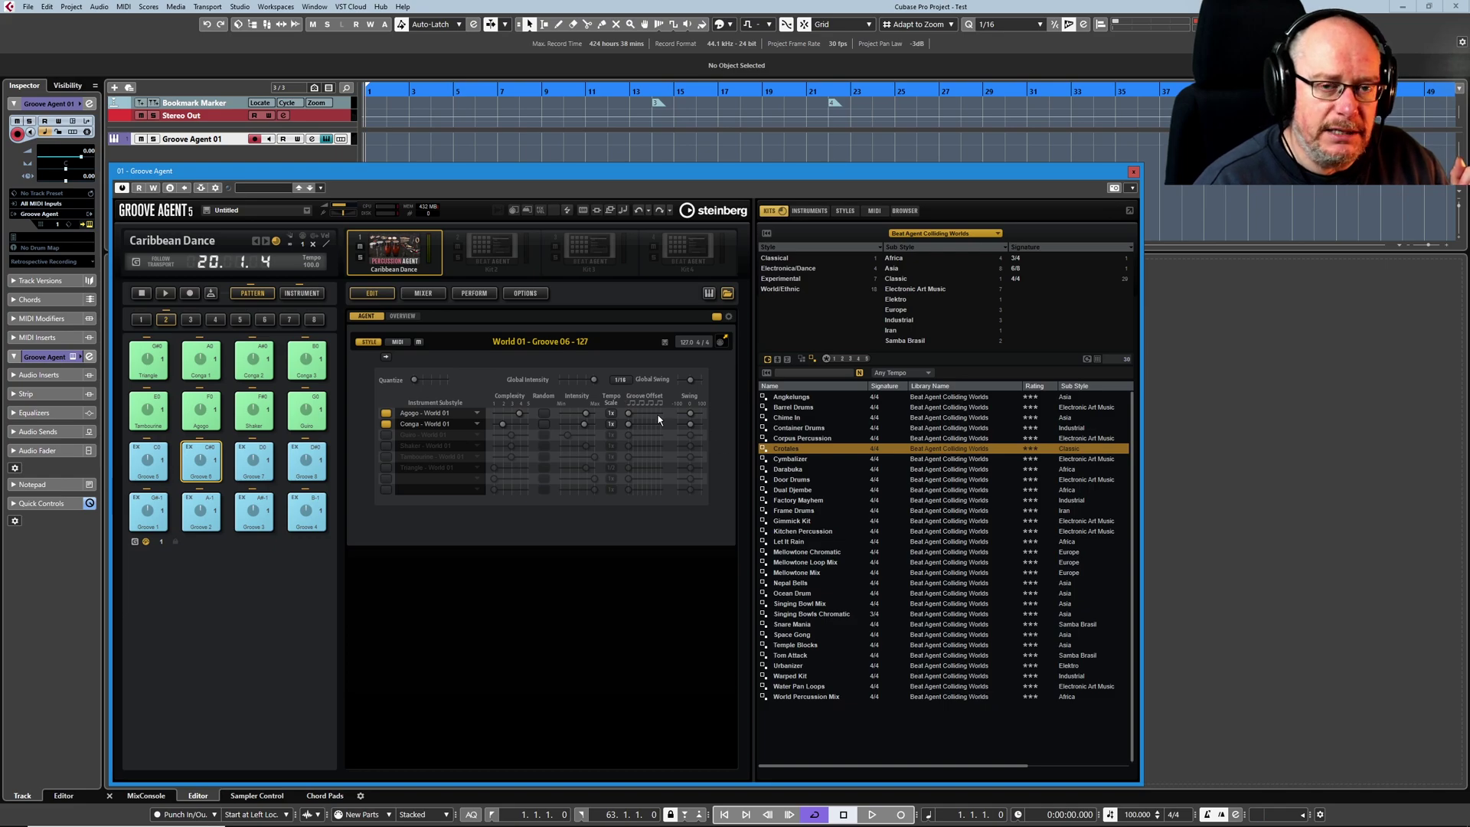
left_click(166, 293)
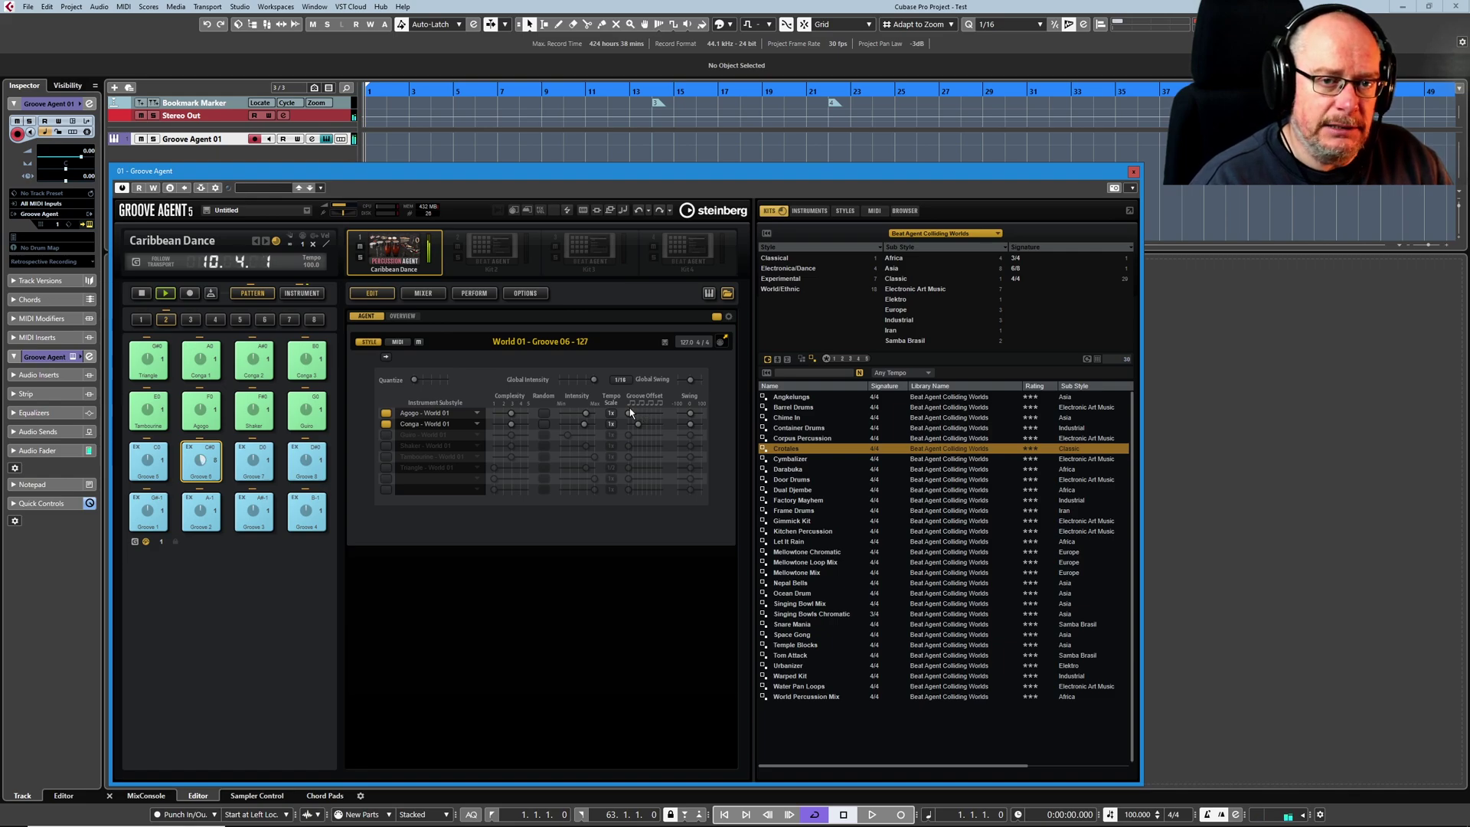
left_click(387, 434)
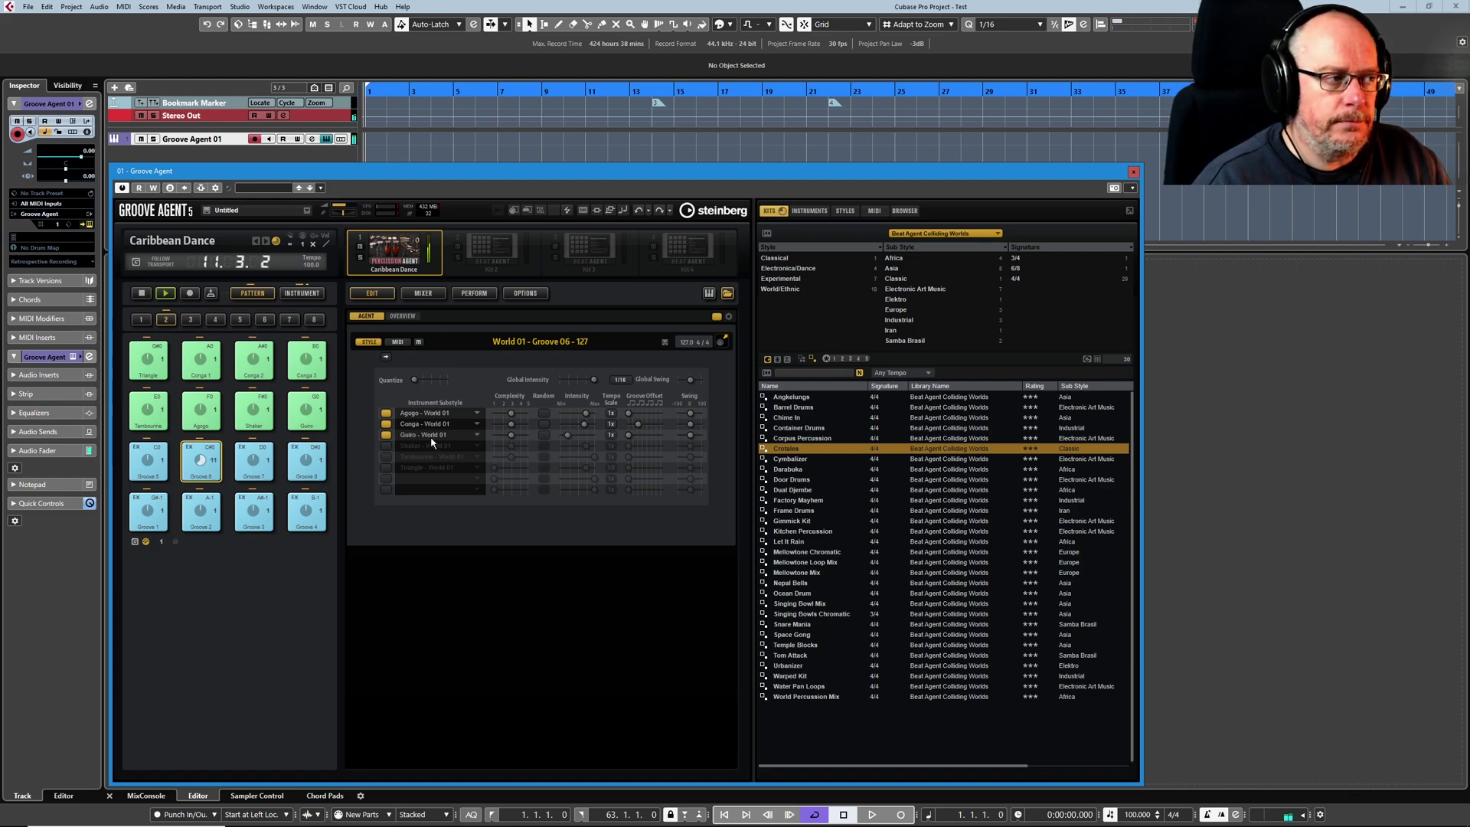
left_click(433, 439)
left_click(399, 613)
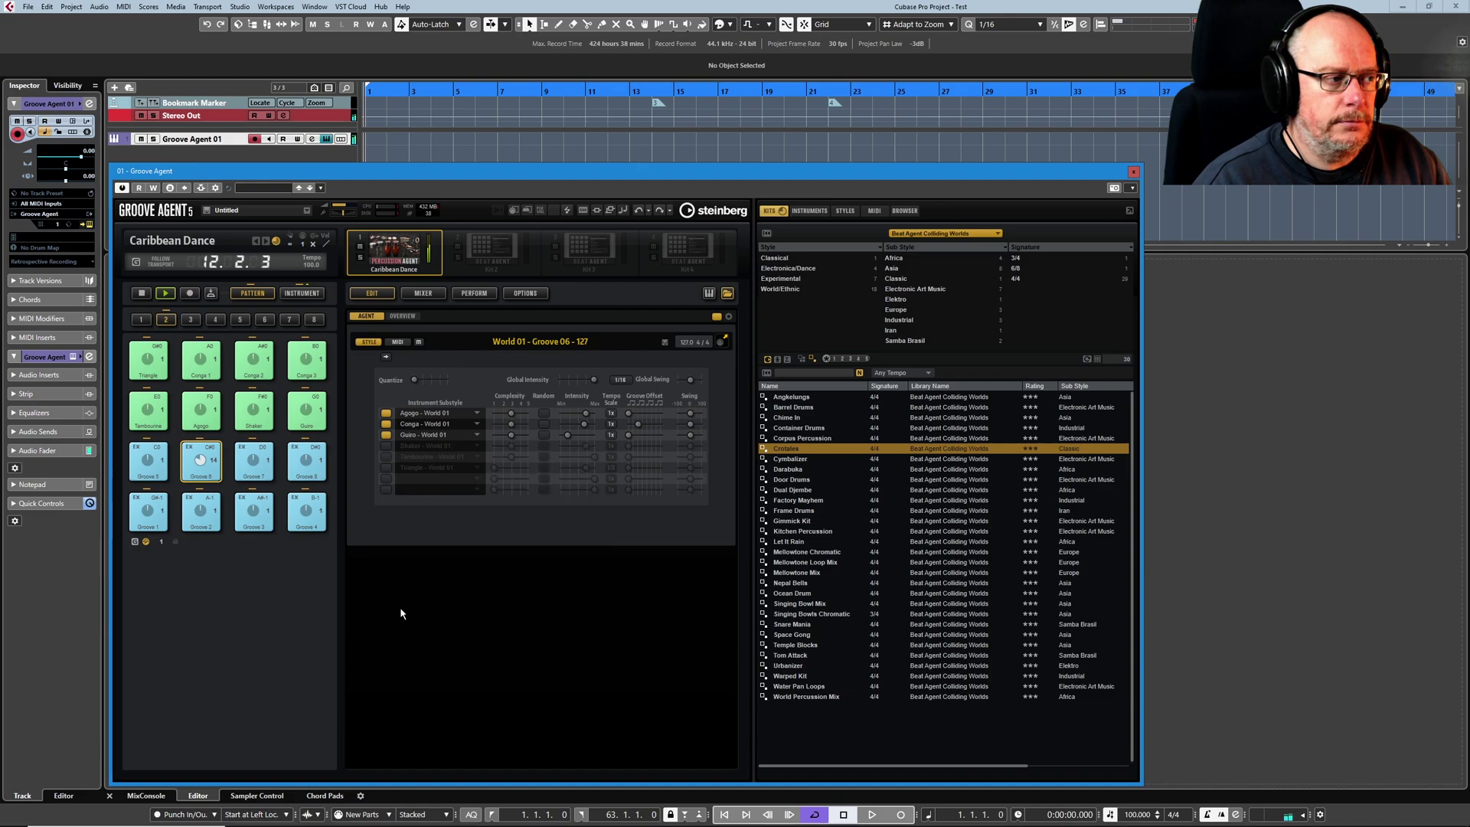
left_click_drag(628, 435, 649, 440)
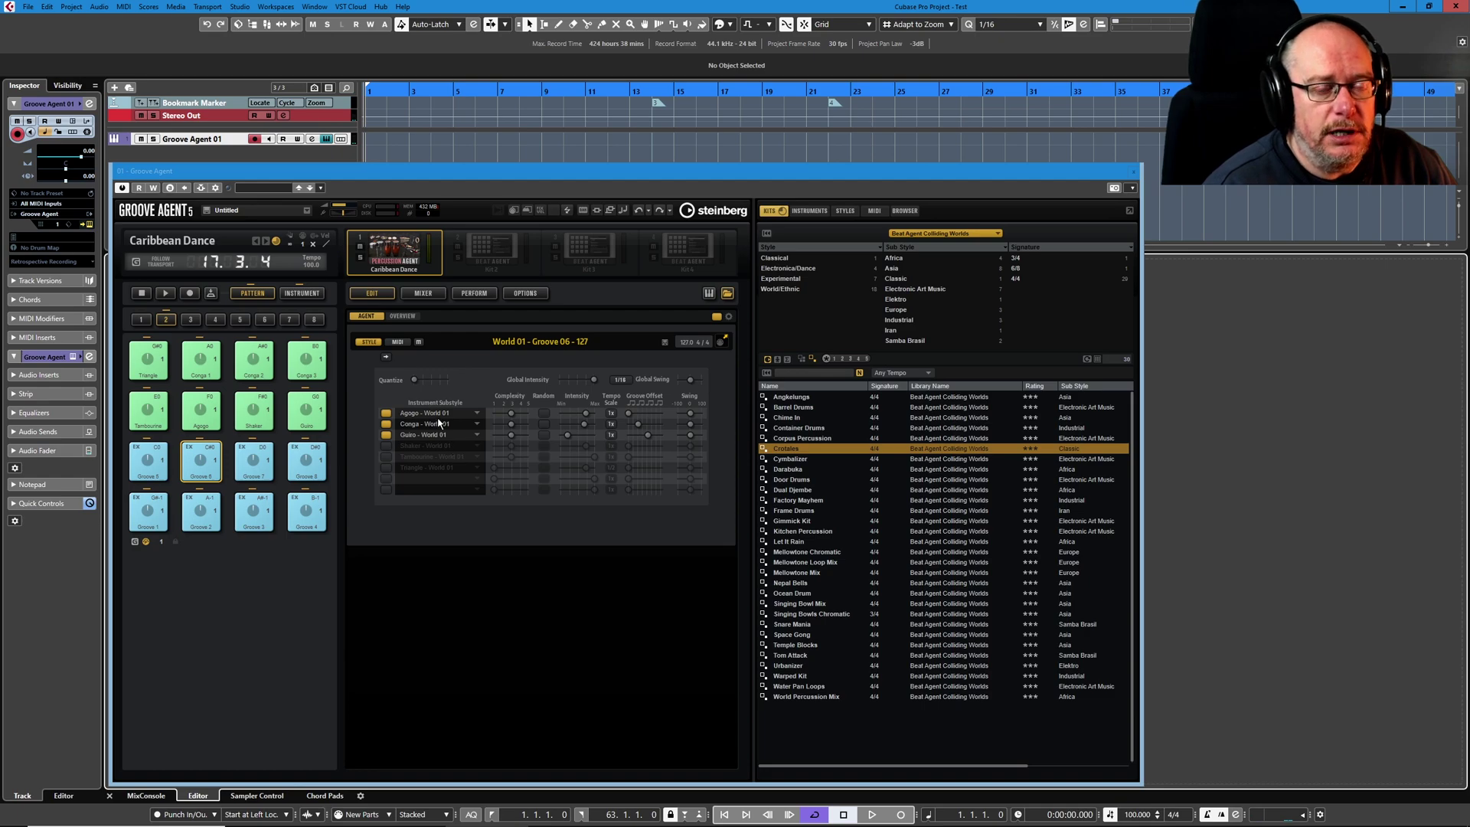
Start playback and try 51% swing on the Conga part, then remove it
left_click(164, 295)
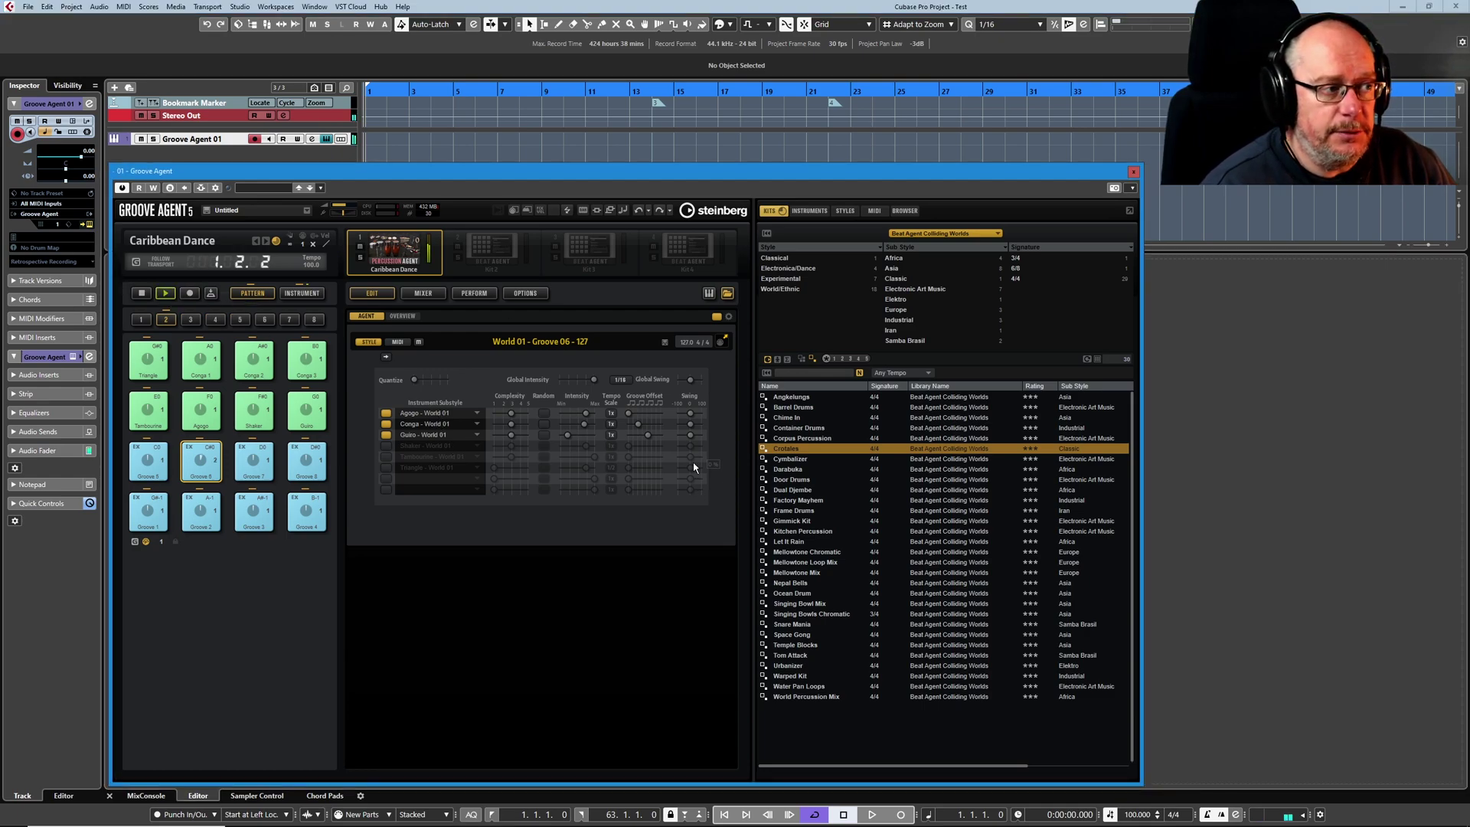
left_click_drag(692, 429, 697, 431)
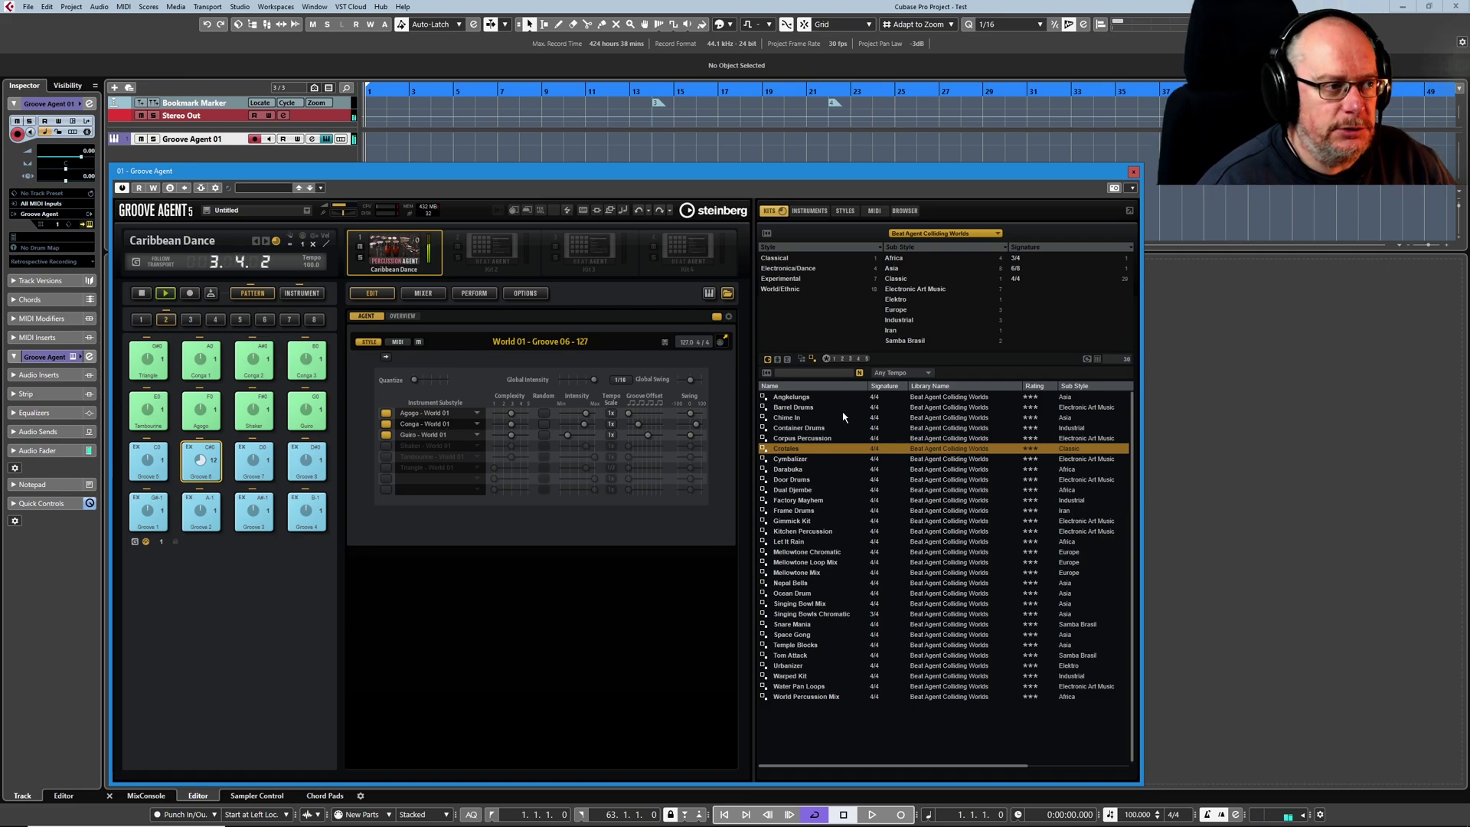
mouse_move(695, 428)
left_click_drag(696, 428, 689, 431)
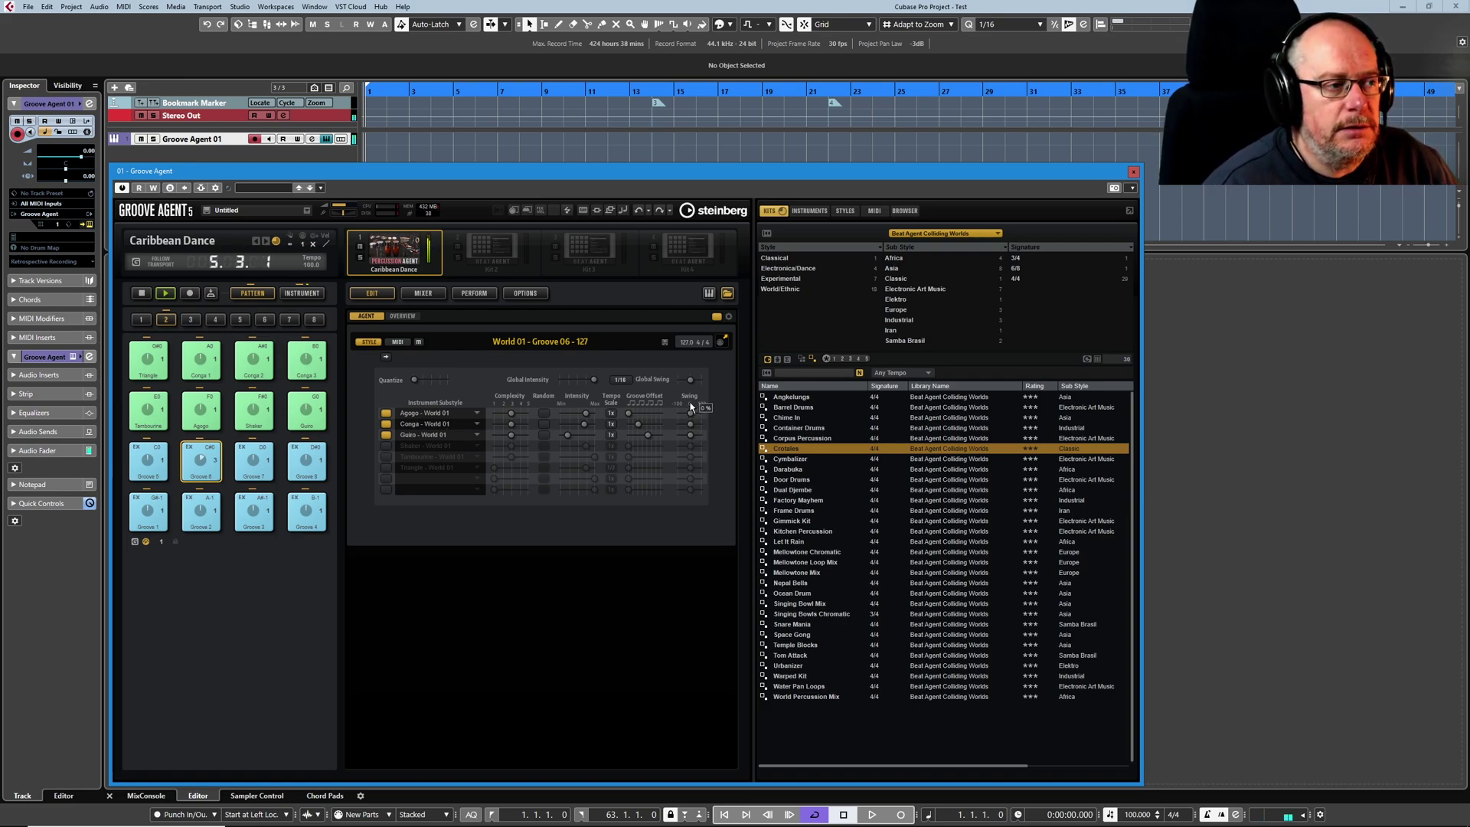
Set Global Swing to 0%, Global Intensity to about 46% and Conga intensity to about 20%
mouse_move(693, 382)
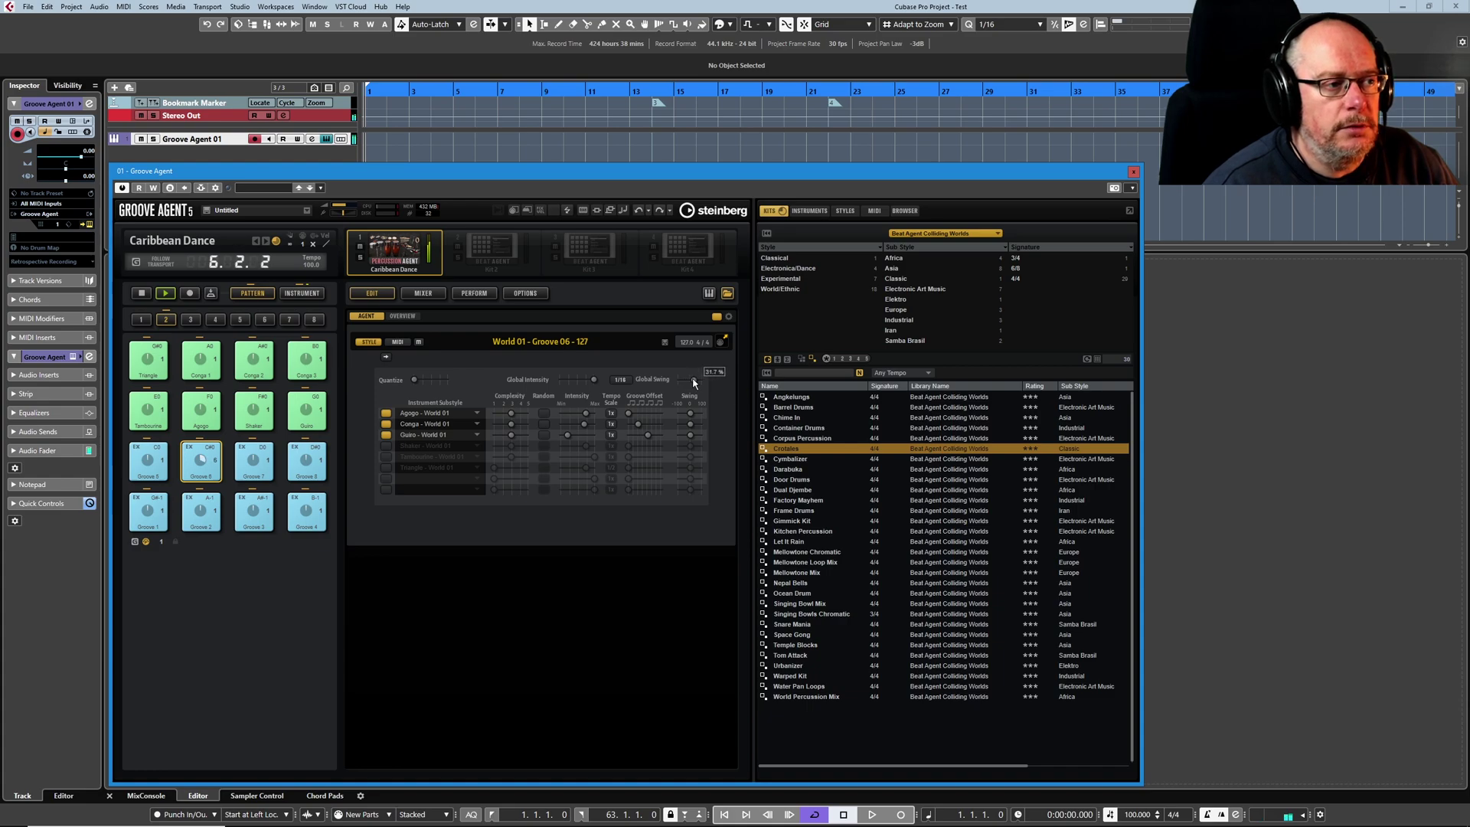
right_click(693, 382)
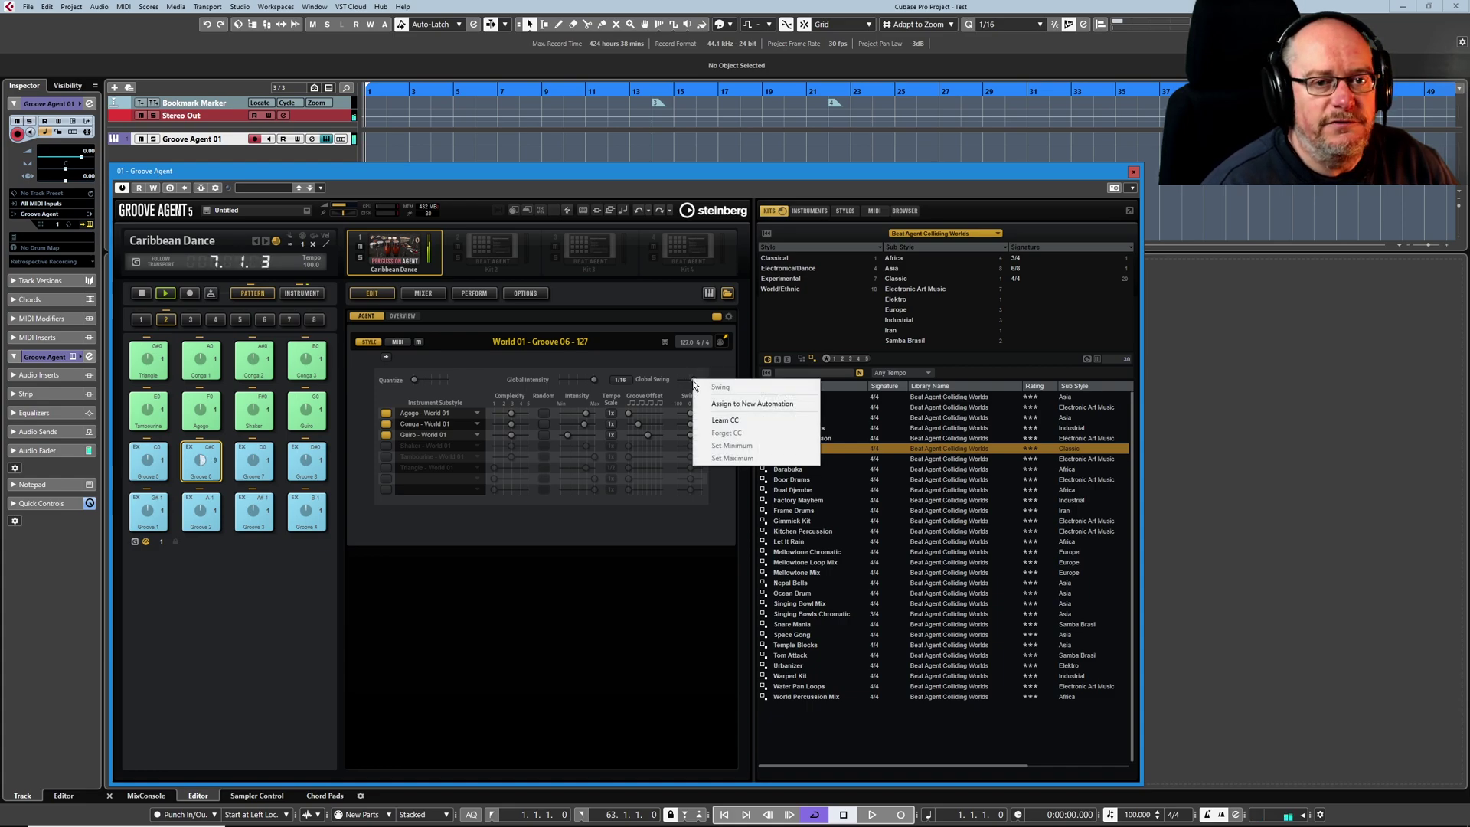
left_click(654, 385)
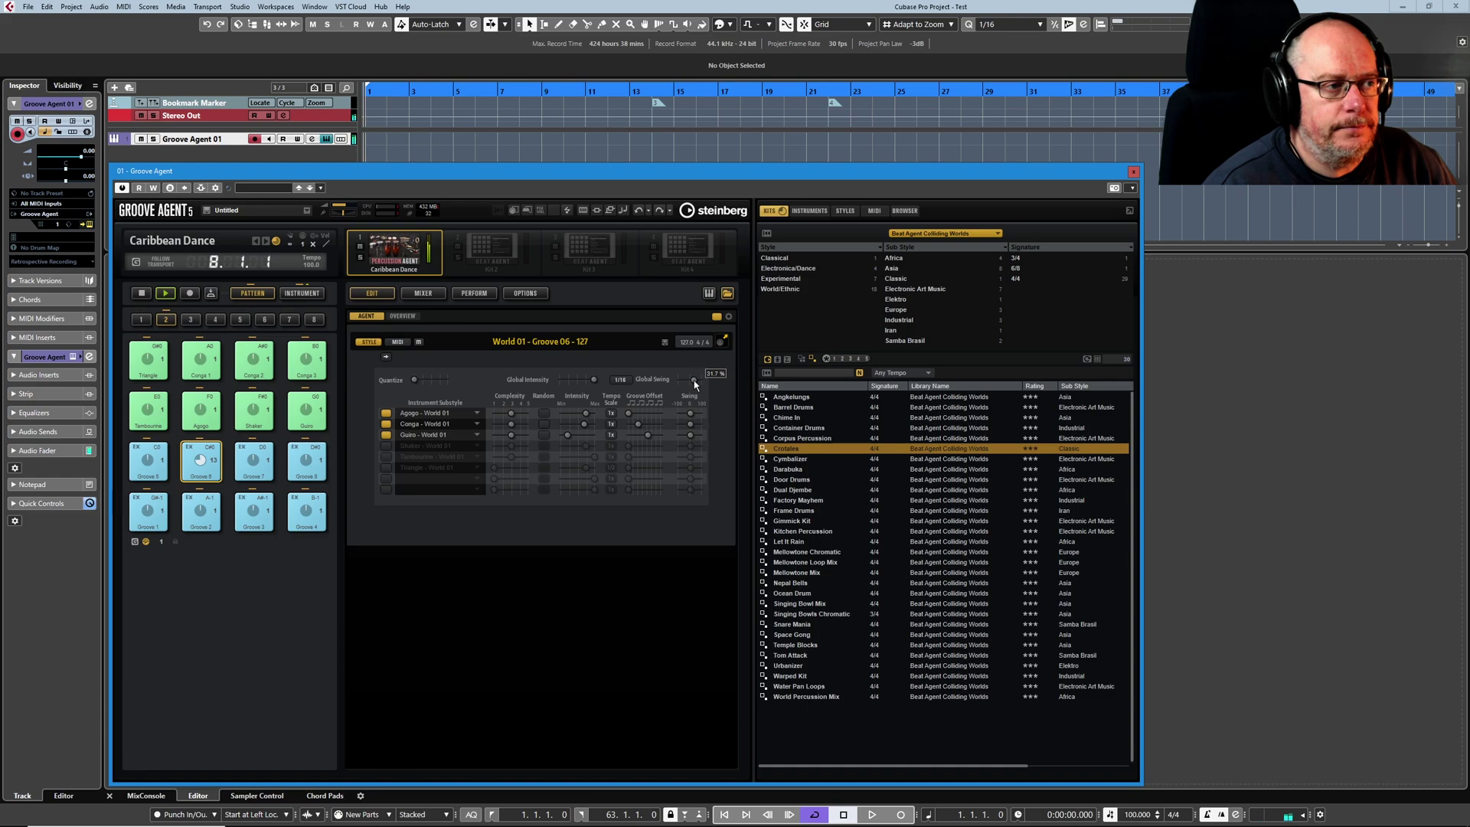
left_click_drag(694, 385, 690, 388)
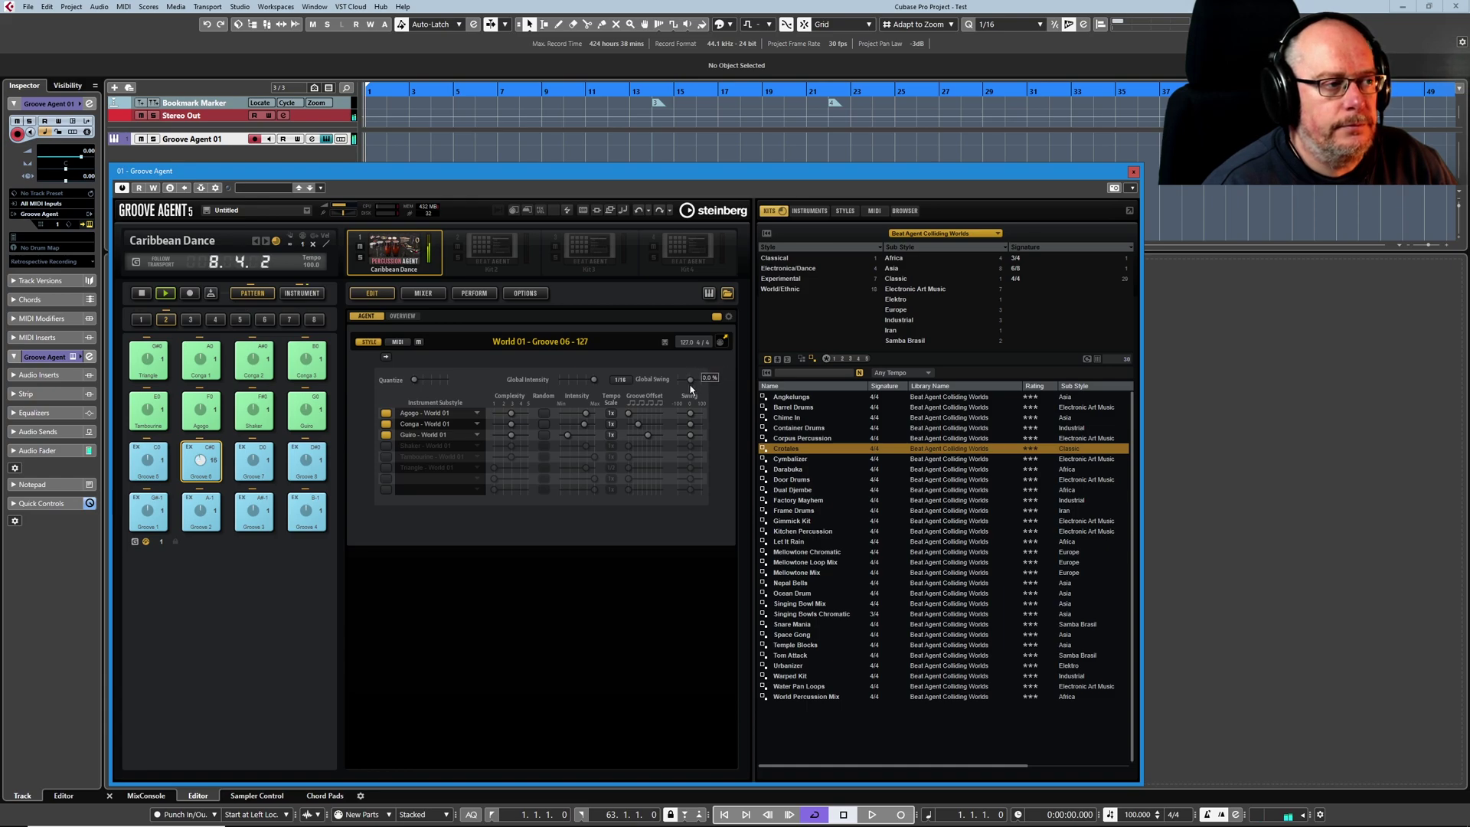
mouse_move(601, 382)
left_click_drag(593, 383, 577, 386)
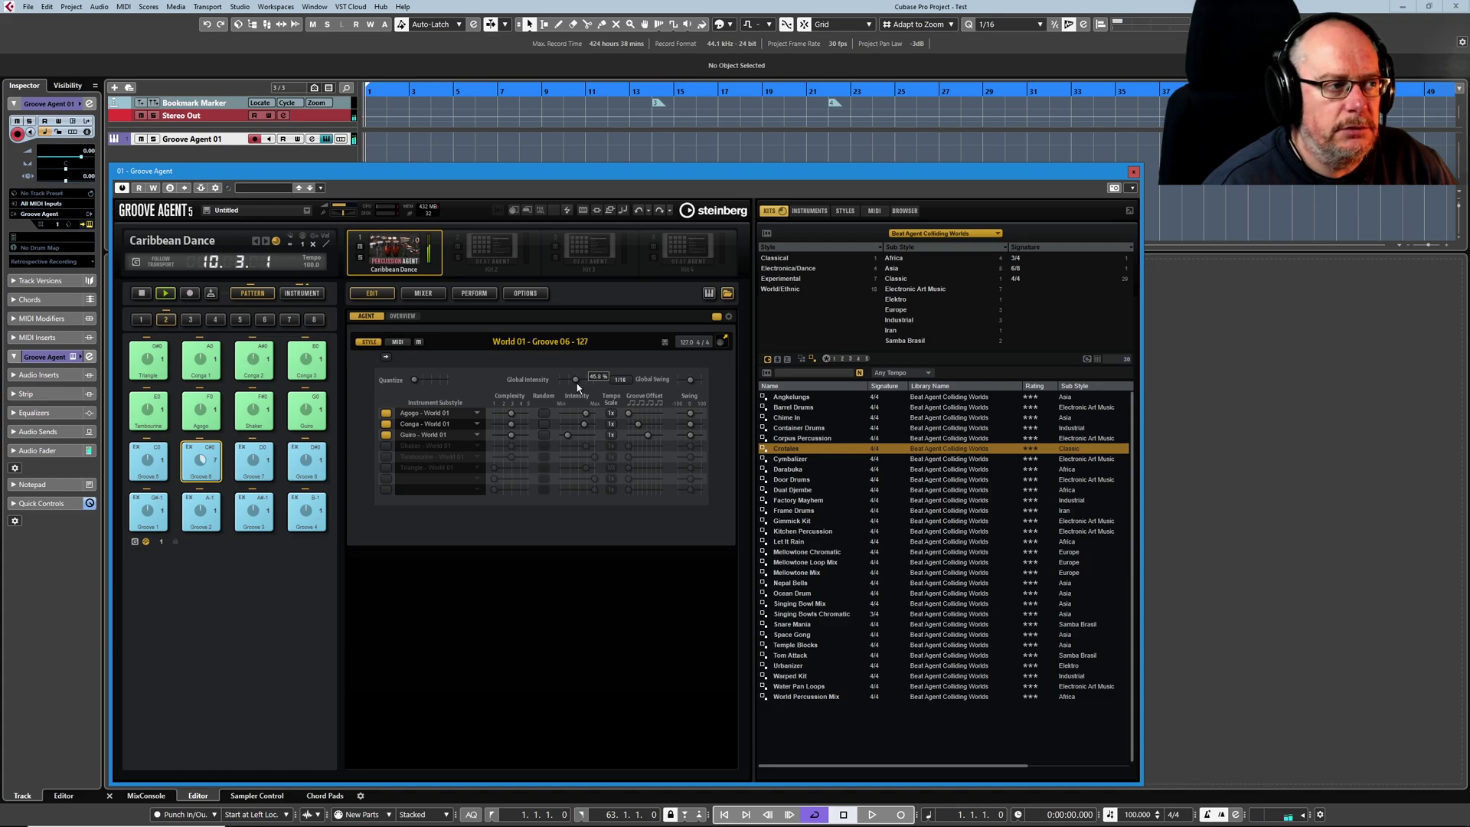
left_click_drag(574, 388, 577, 435)
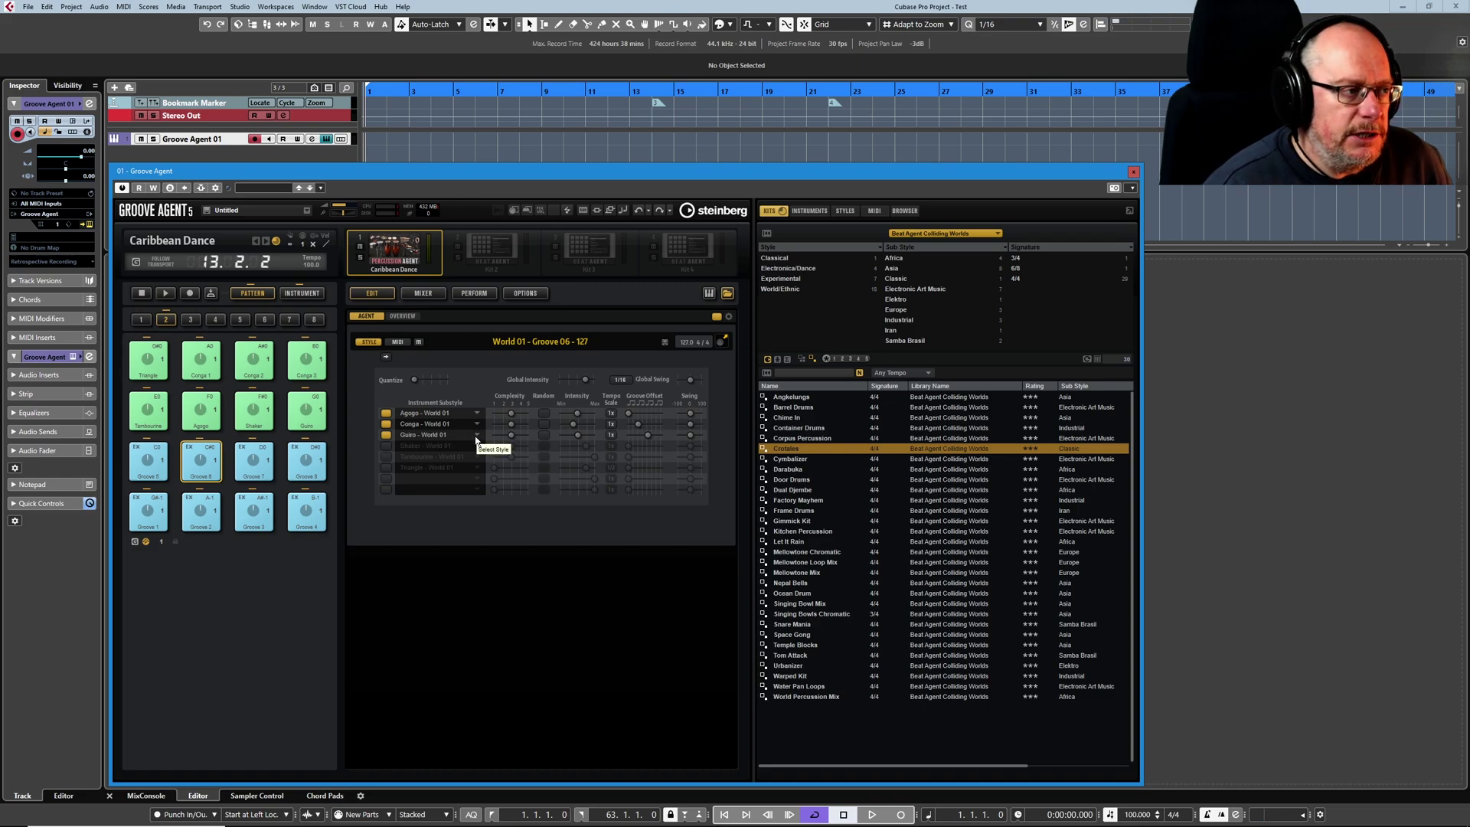
left_click(441, 437)
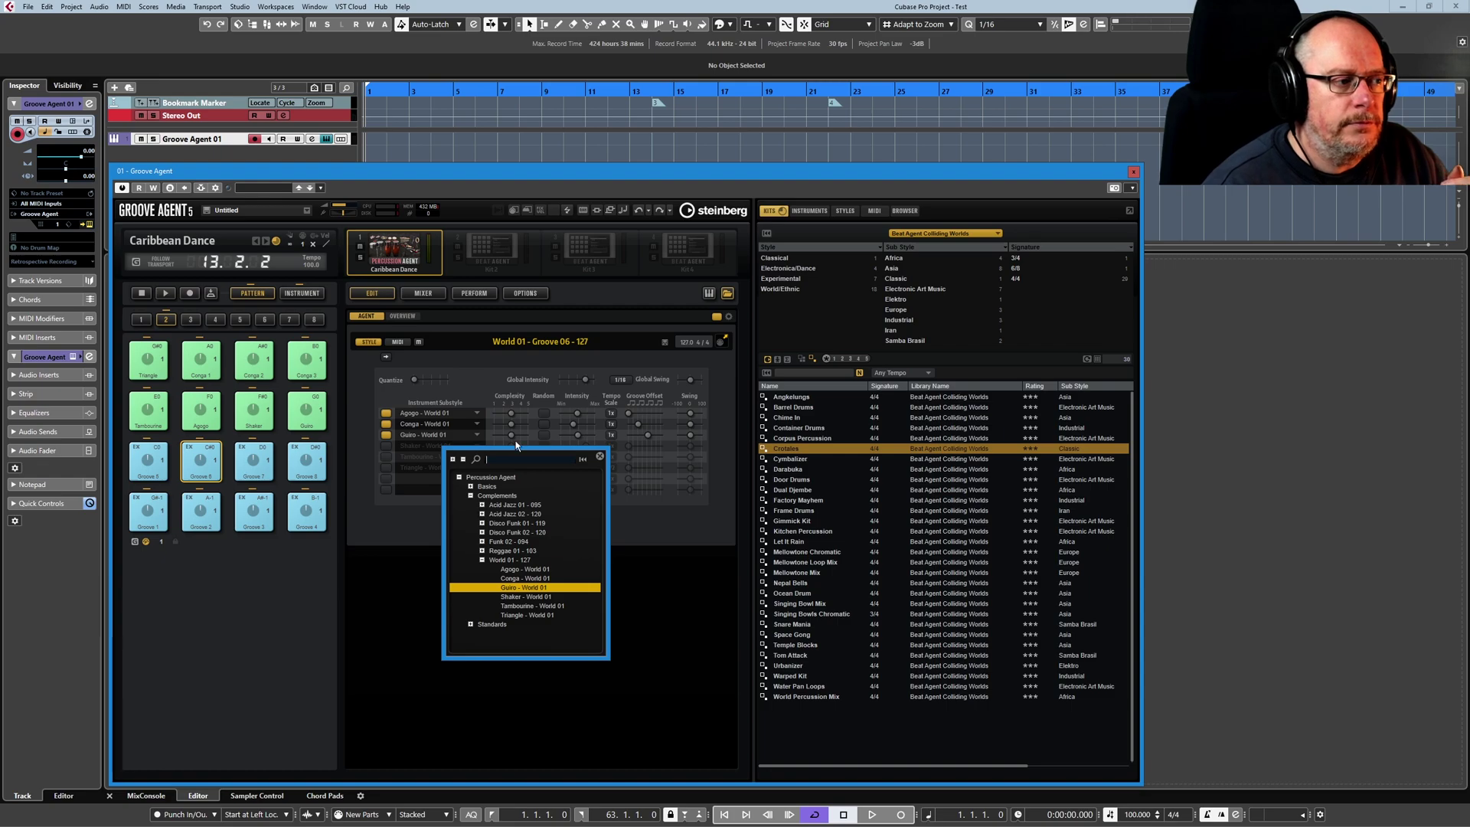
left_click(475, 255)
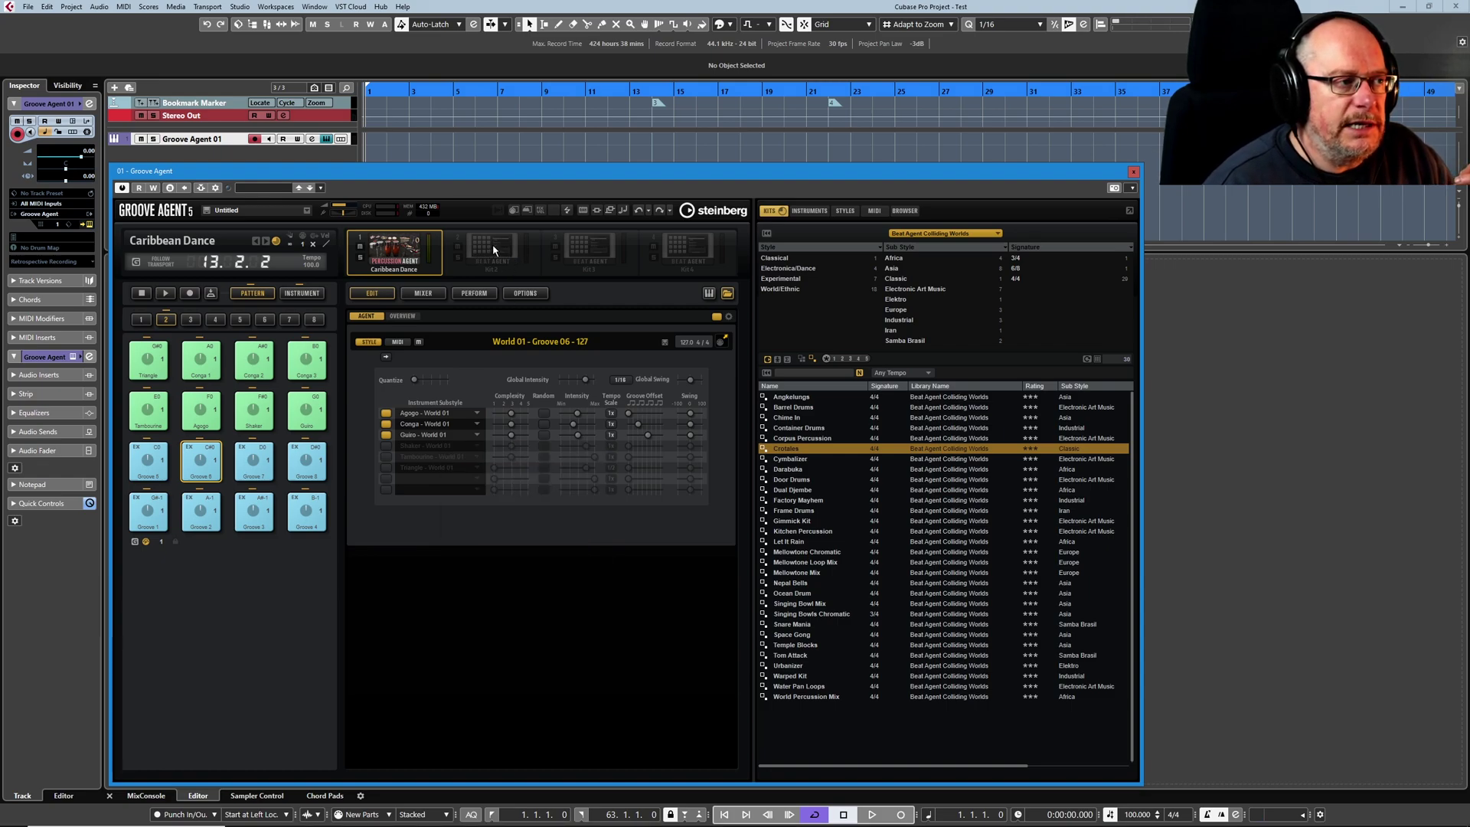
Load the Groovy Ballad kit with patterns from Acoustic Agent Studio Kit into slot 2
right_click(493, 245)
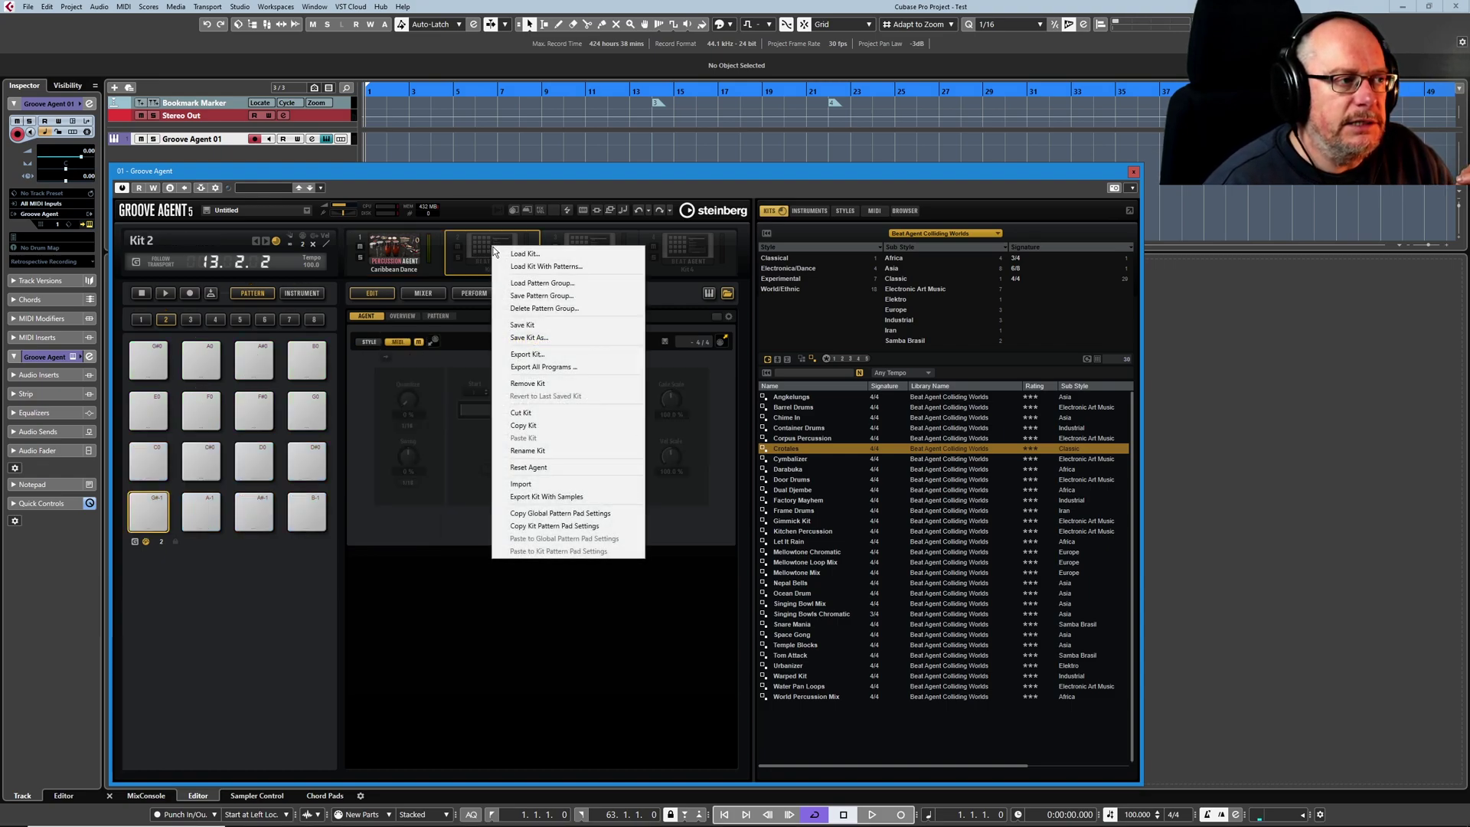
left_click(544, 266)
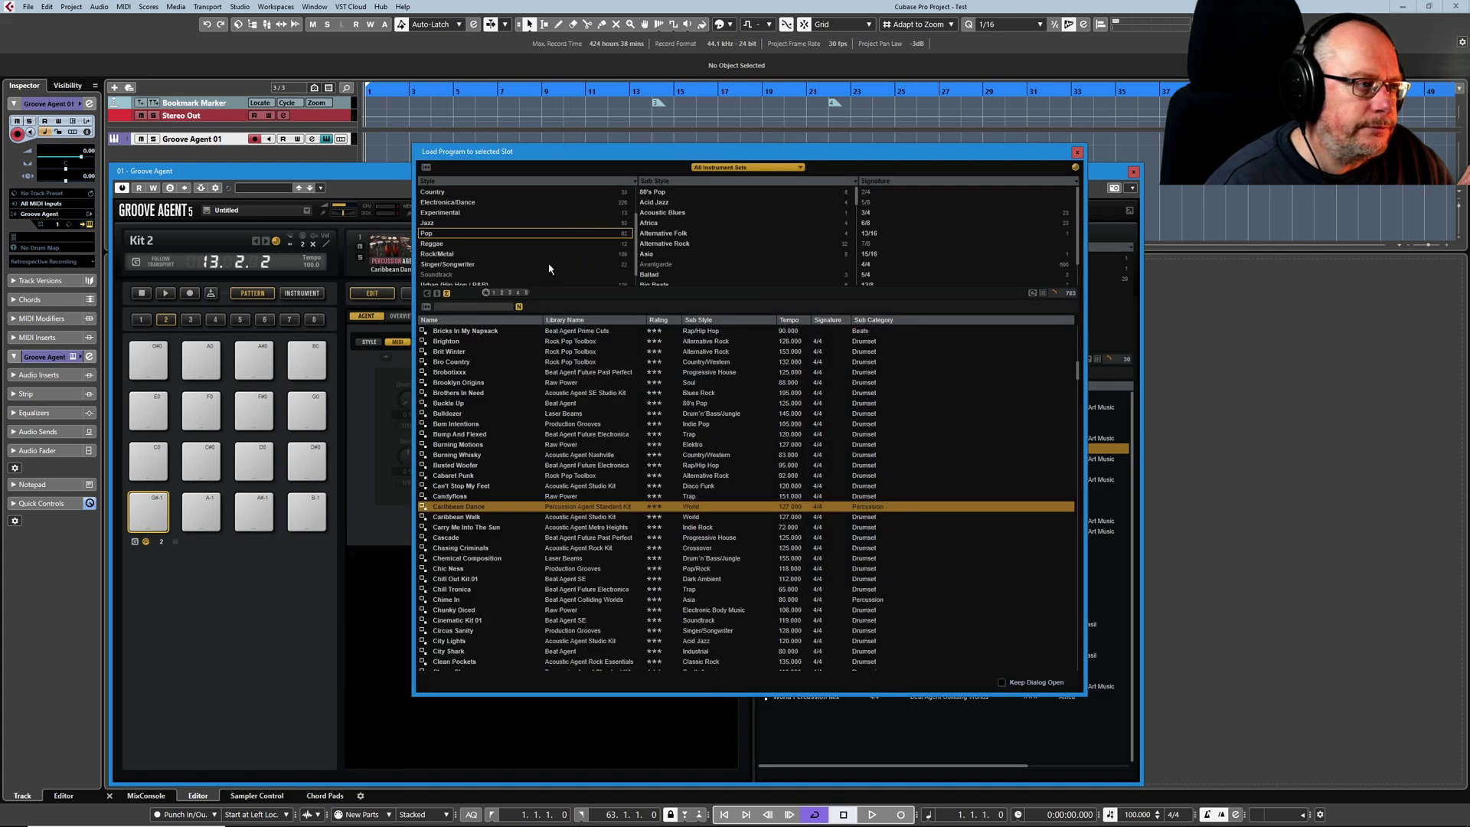
left_click(727, 173)
left_click(646, 259)
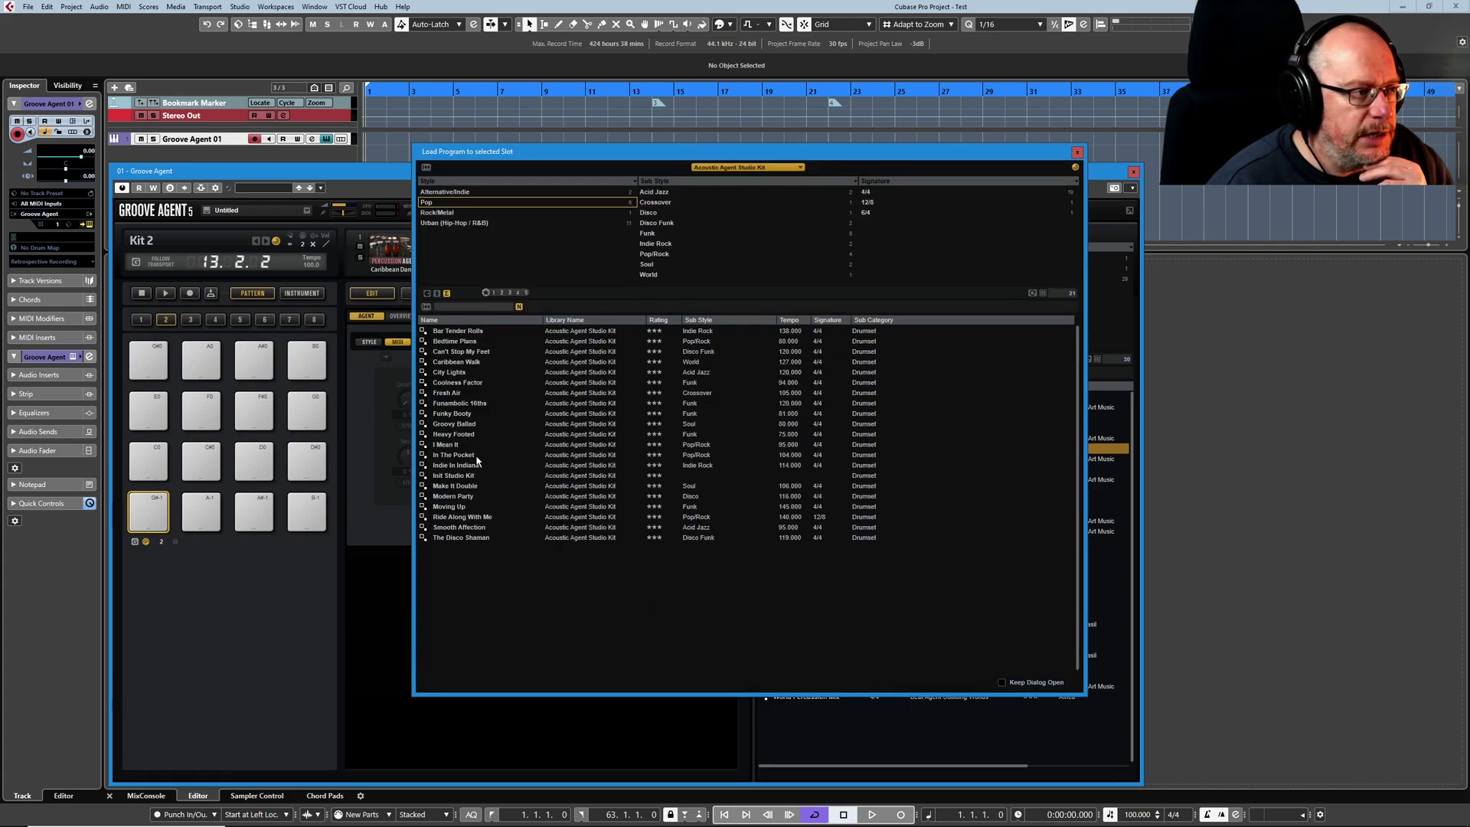
double_click(456, 423)
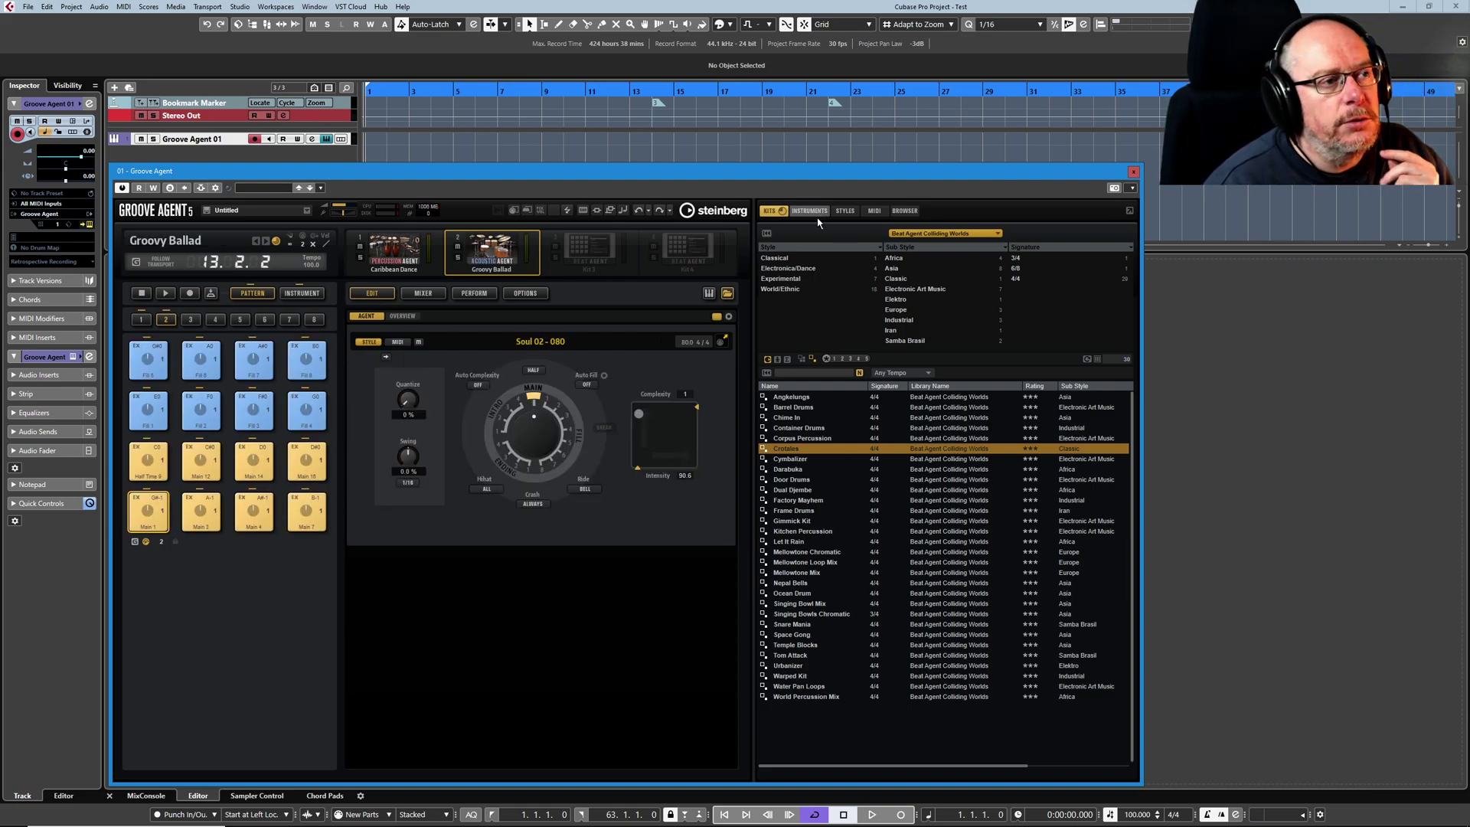
Search styles for 'acid' and place Acid Jazz 01 - 095 on the Main 1 pad, then audition it
left_click(845, 211)
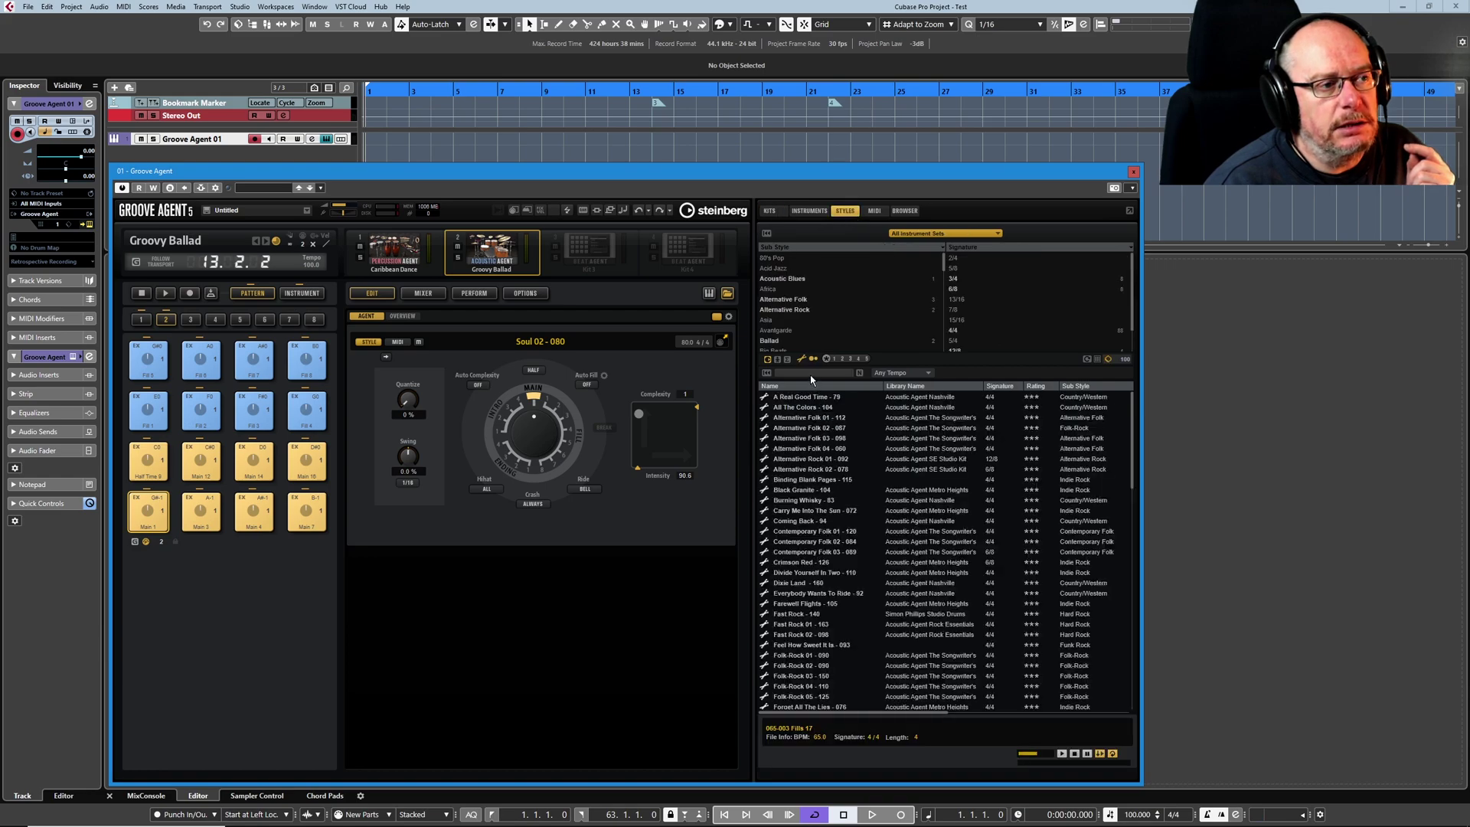
left_click(793, 562)
left_click(811, 374)
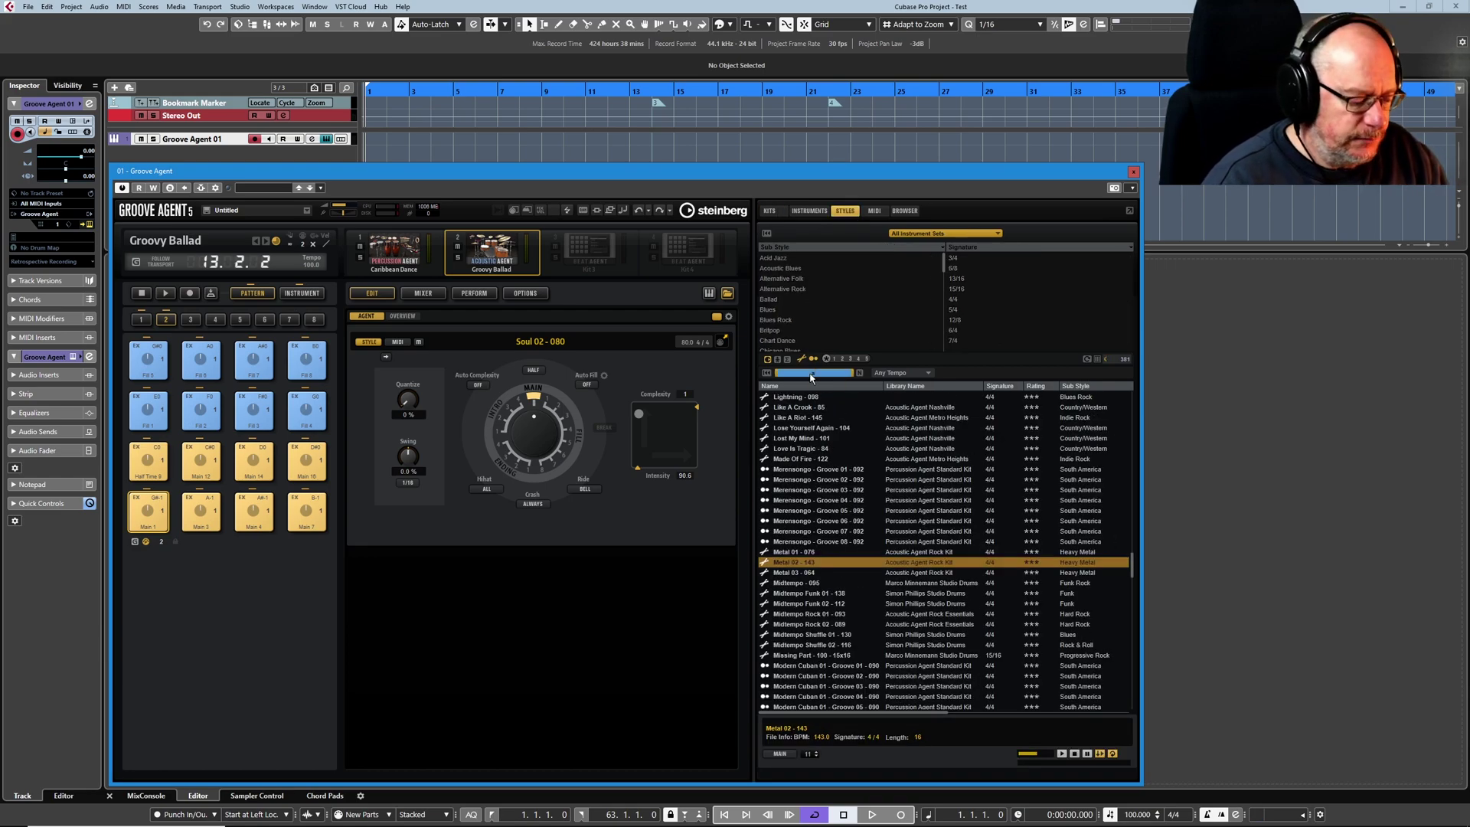
type("acid")
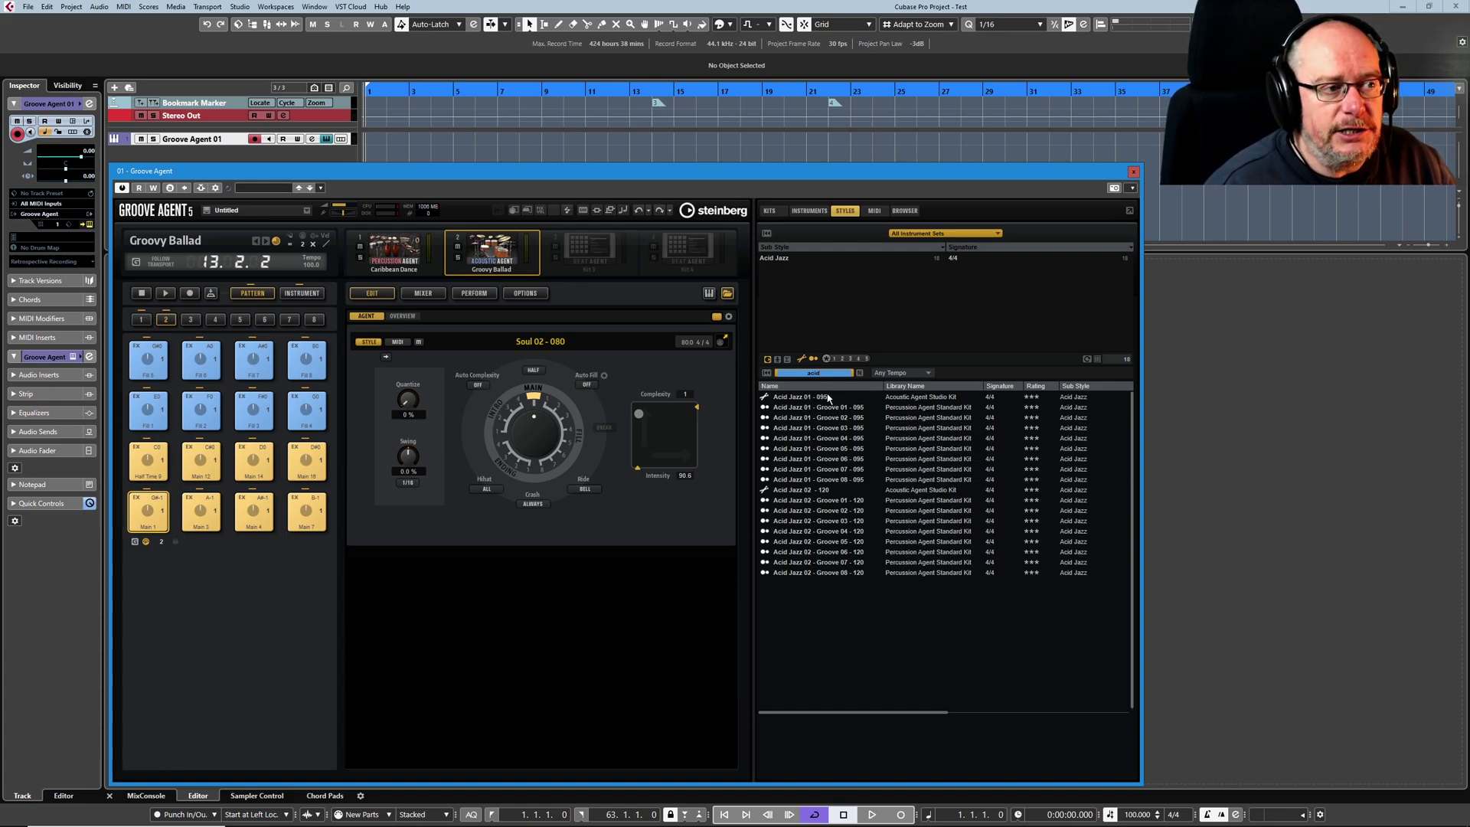
left_click_drag(821, 399, 147, 514)
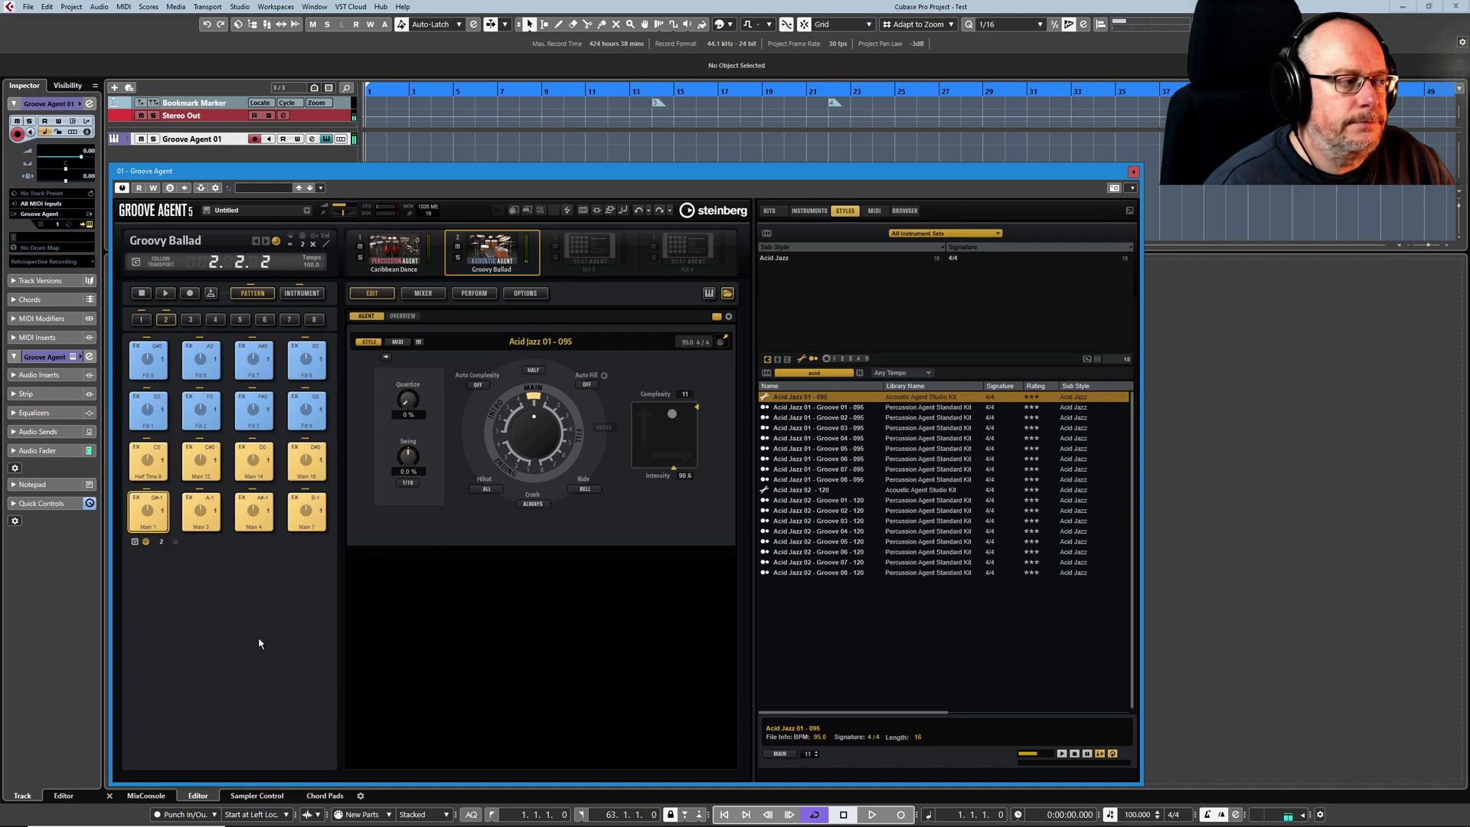
left_click(147, 512)
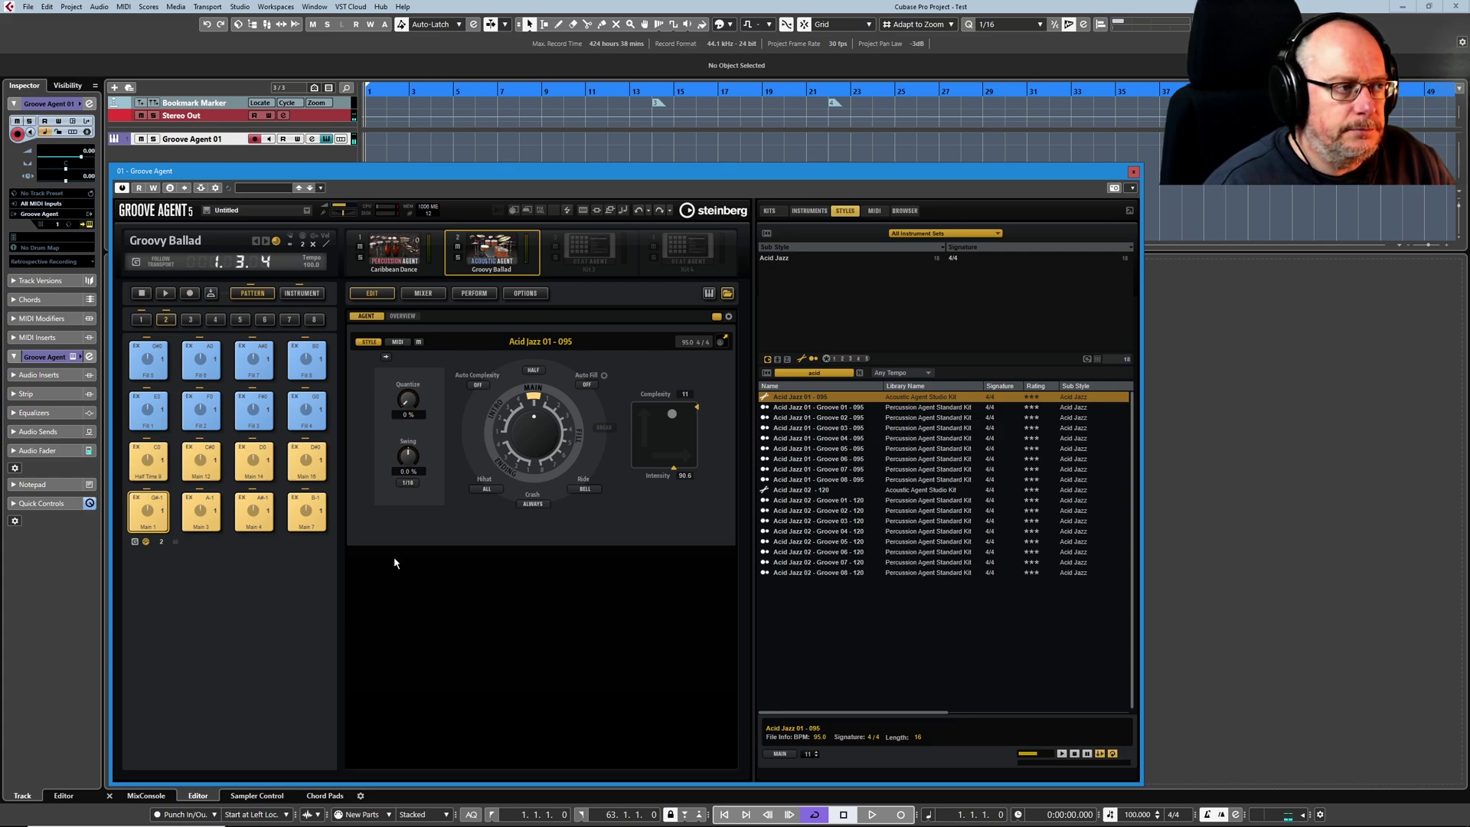
Start playback and set the Caribbean Dance first instrument to Bongo - Acid Jazz 01
left_click(165, 293)
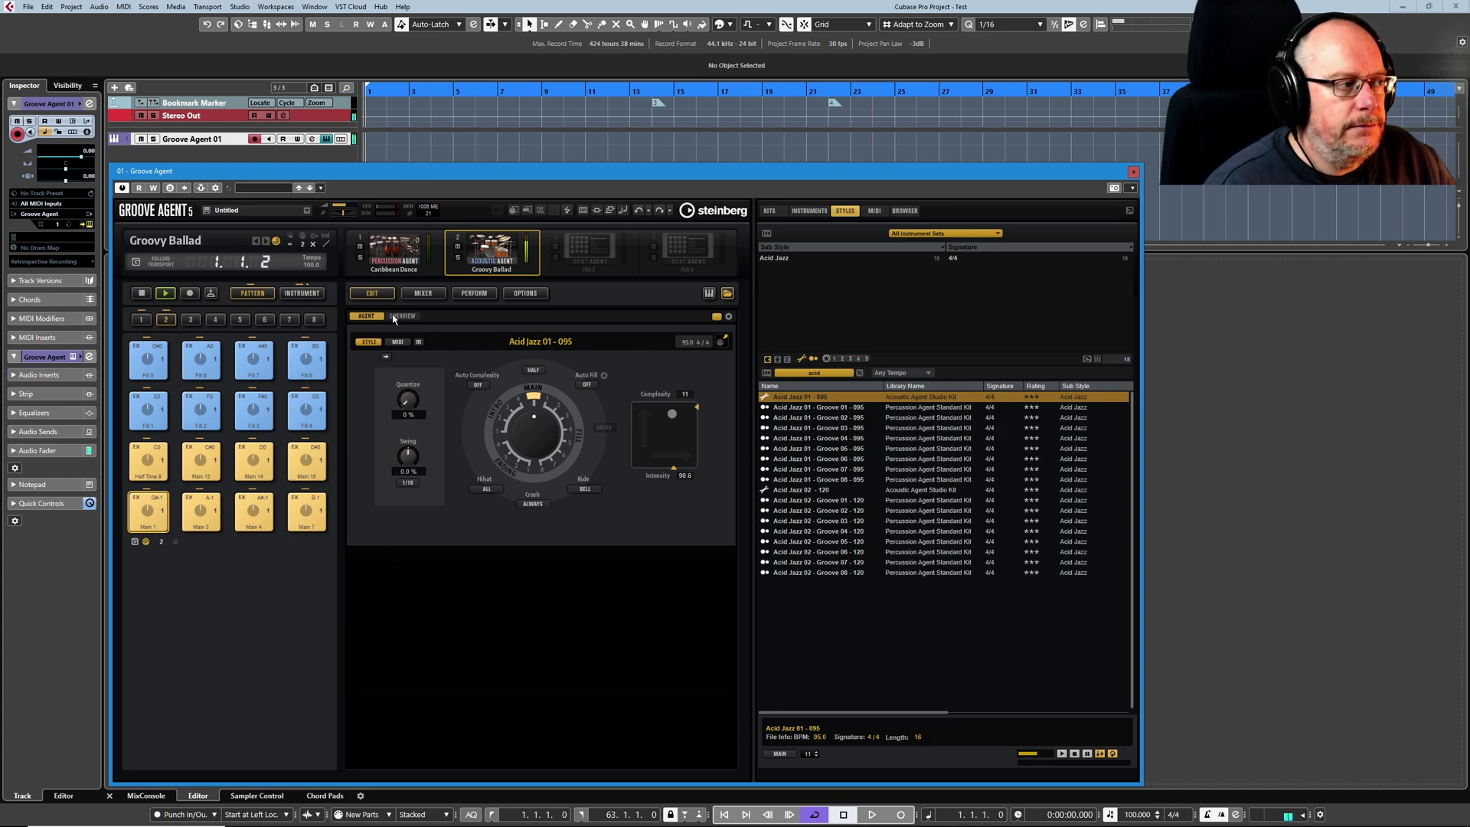
left_click(395, 251)
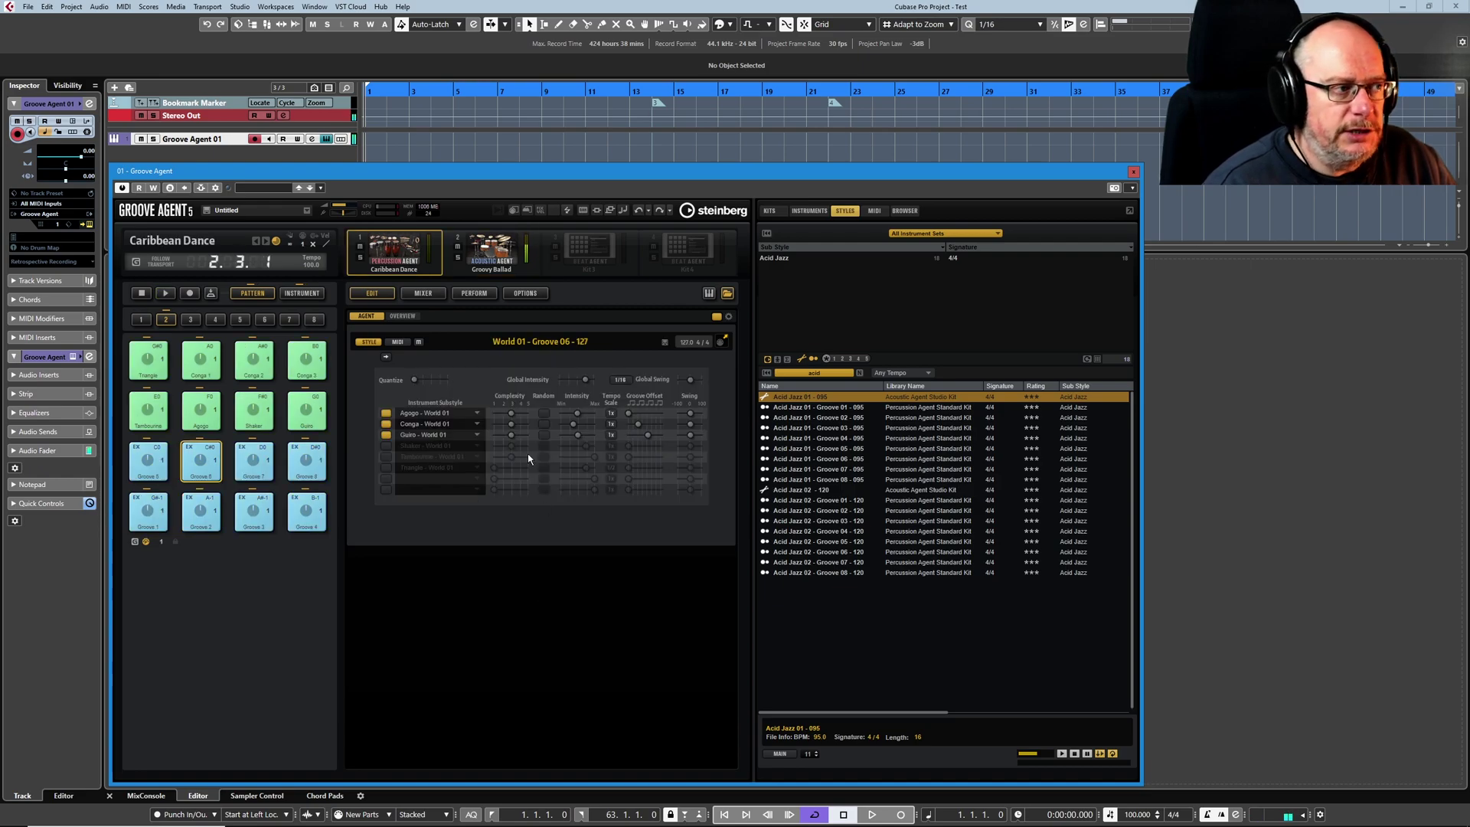
left_click(477, 414)
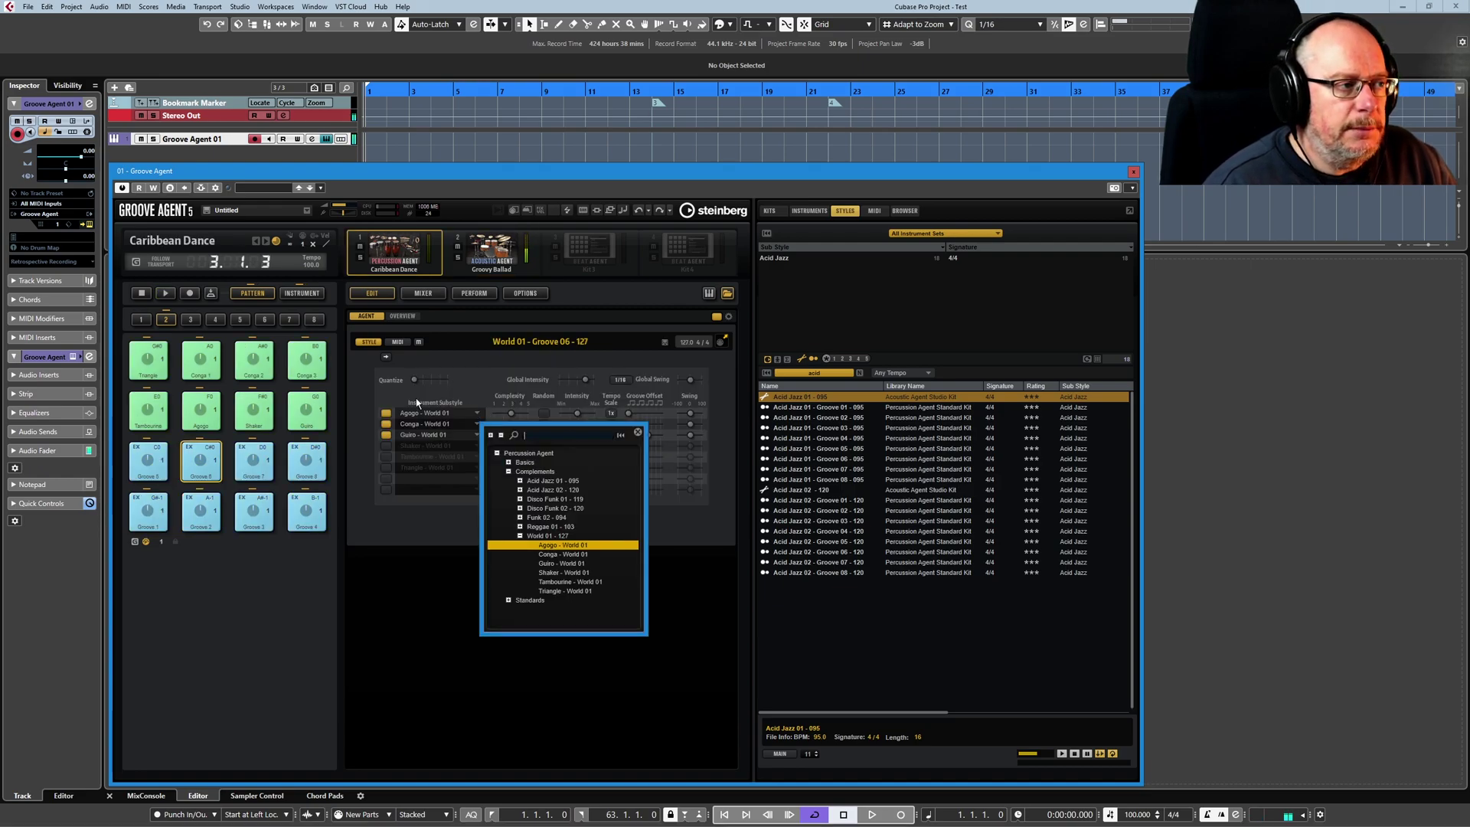
left_click(520, 481)
left_click(549, 490)
left_click(549, 486)
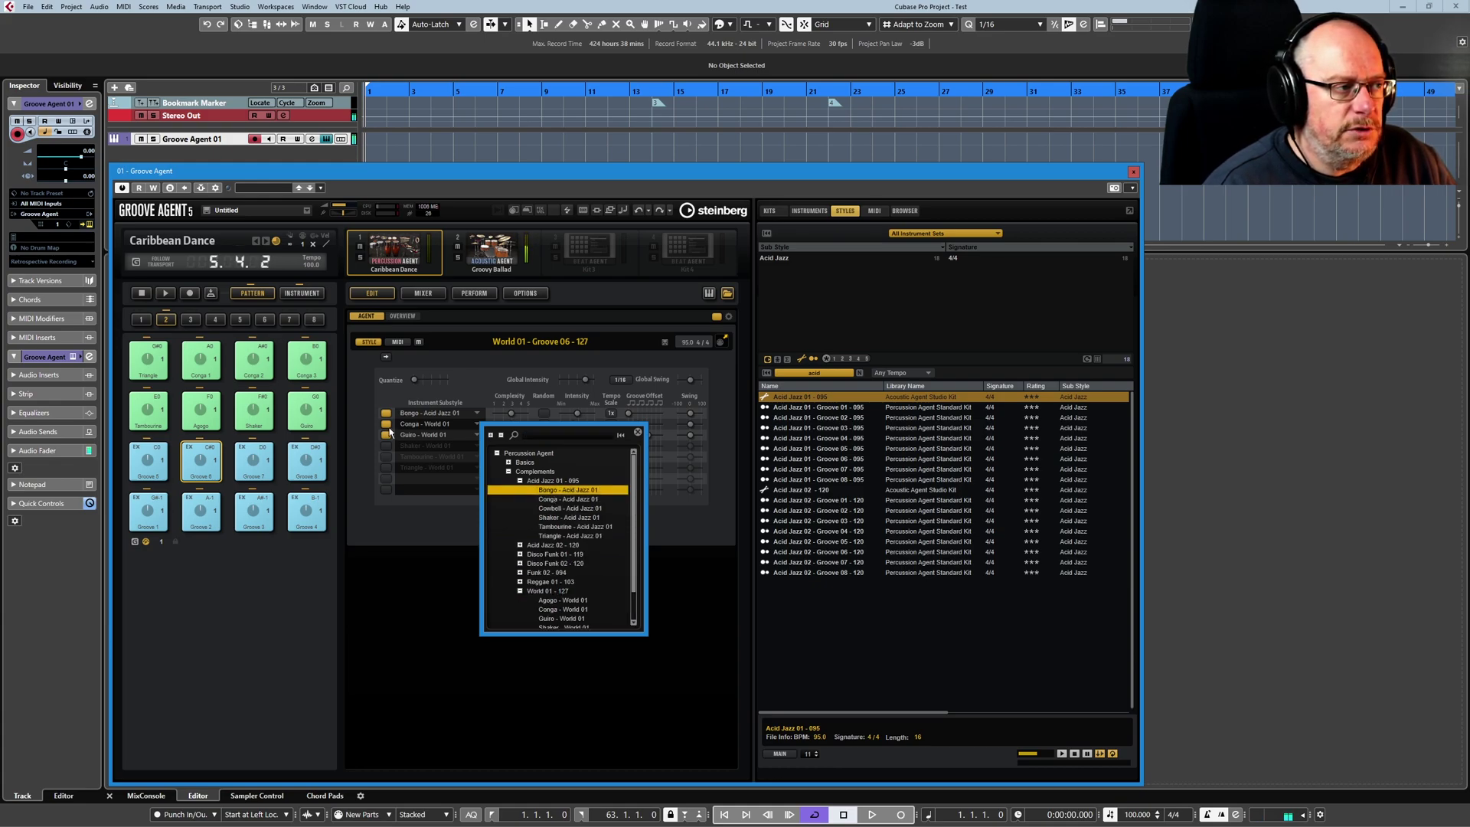
Set the second and third instruments to Conga - Acid Jazz 01 and Cowbell - Acid Jazz 01
left_click(477, 423)
left_click(520, 492)
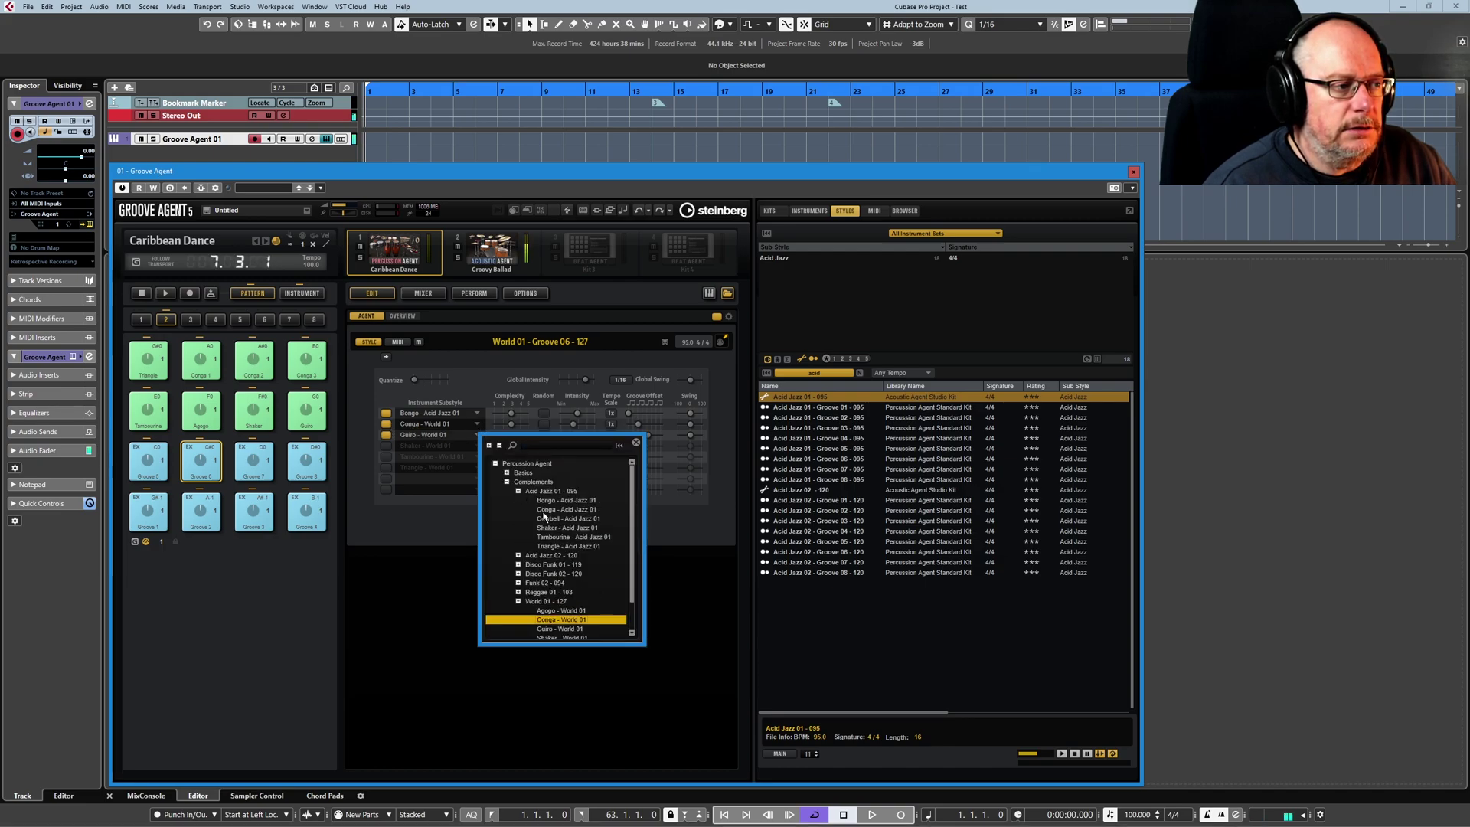
left_click(555, 509)
left_click(555, 509)
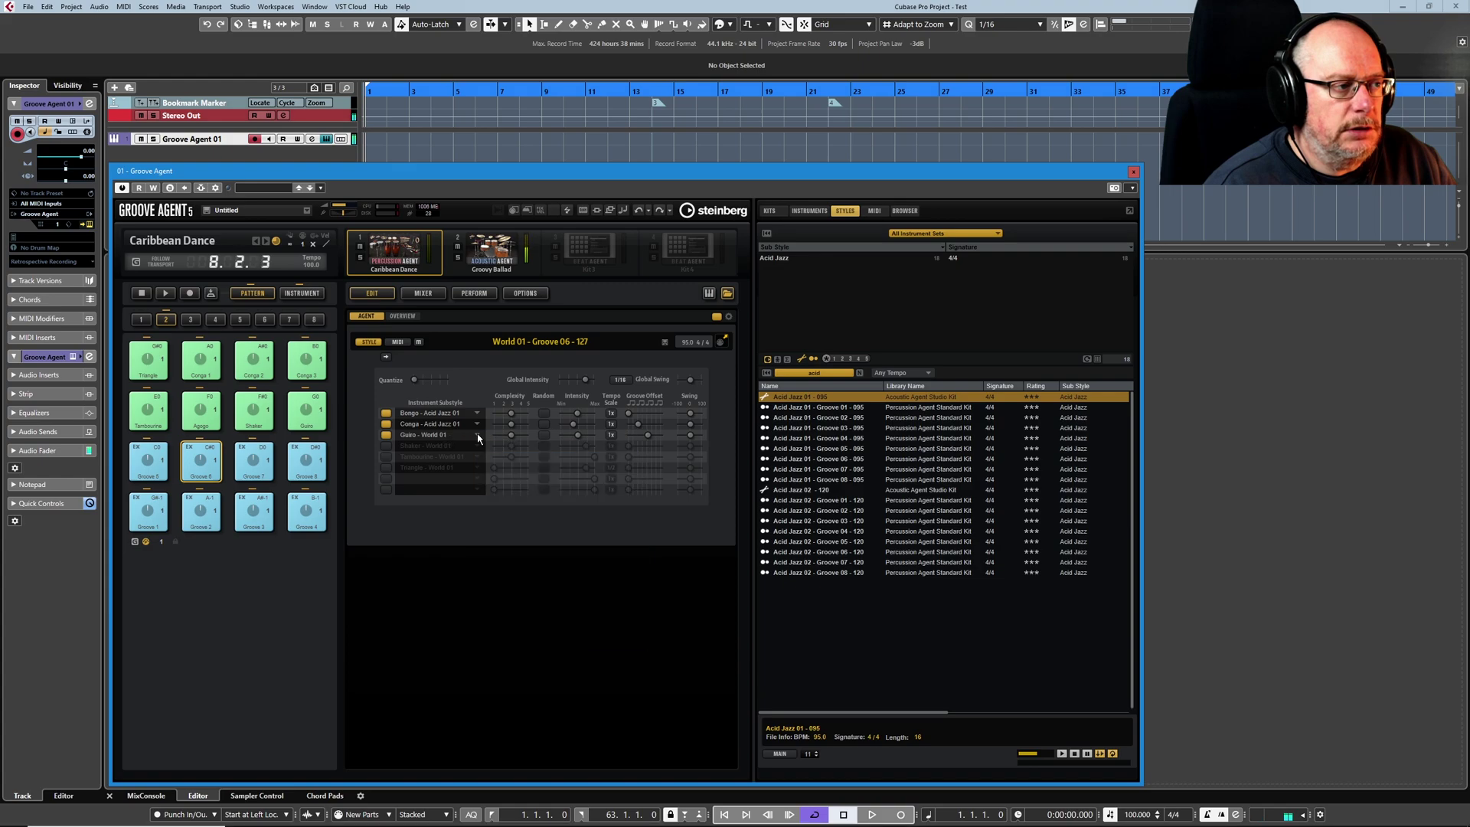
left_click(477, 434)
left_click(518, 502)
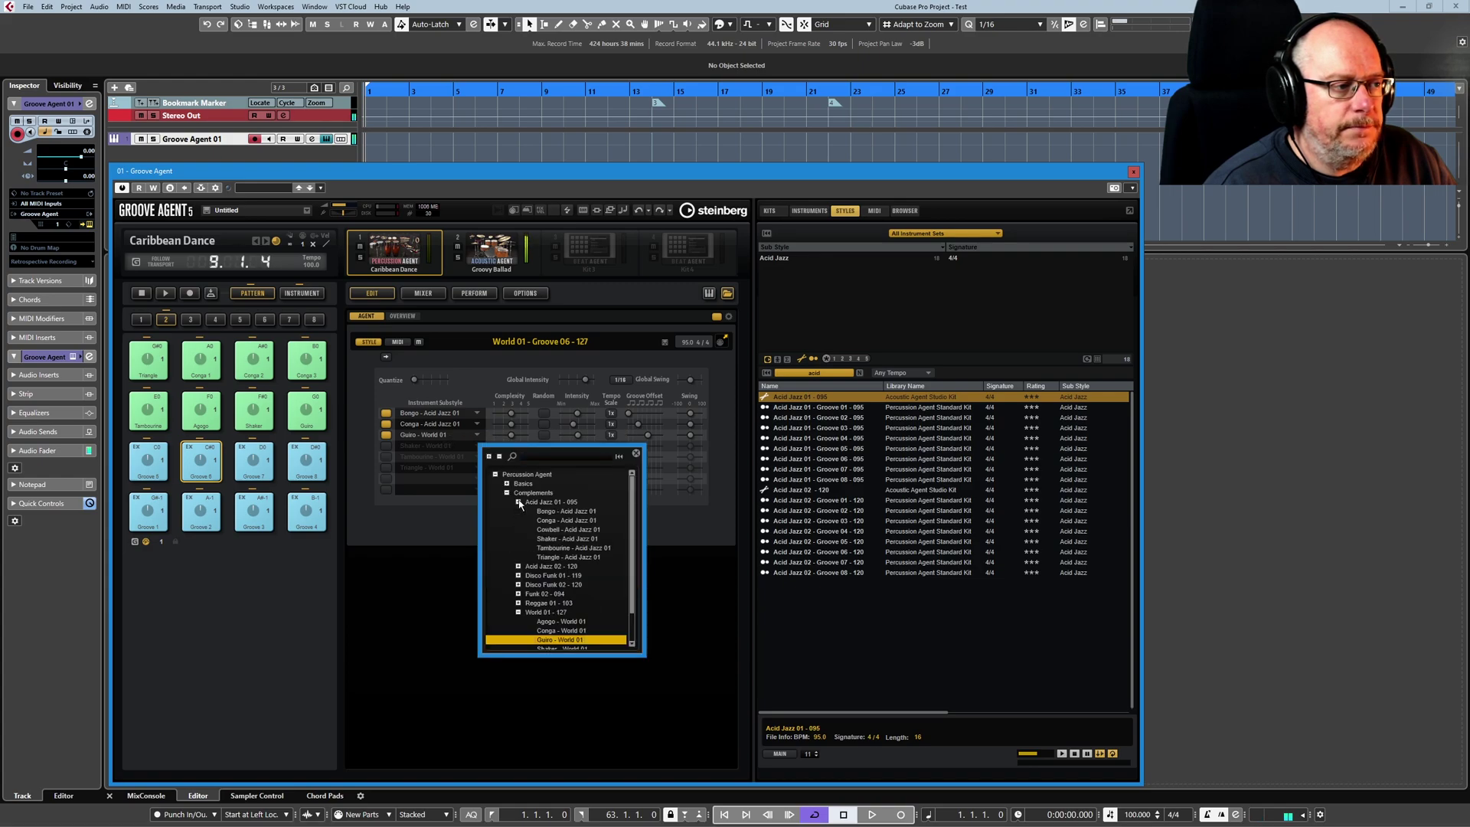
left_click(566, 529)
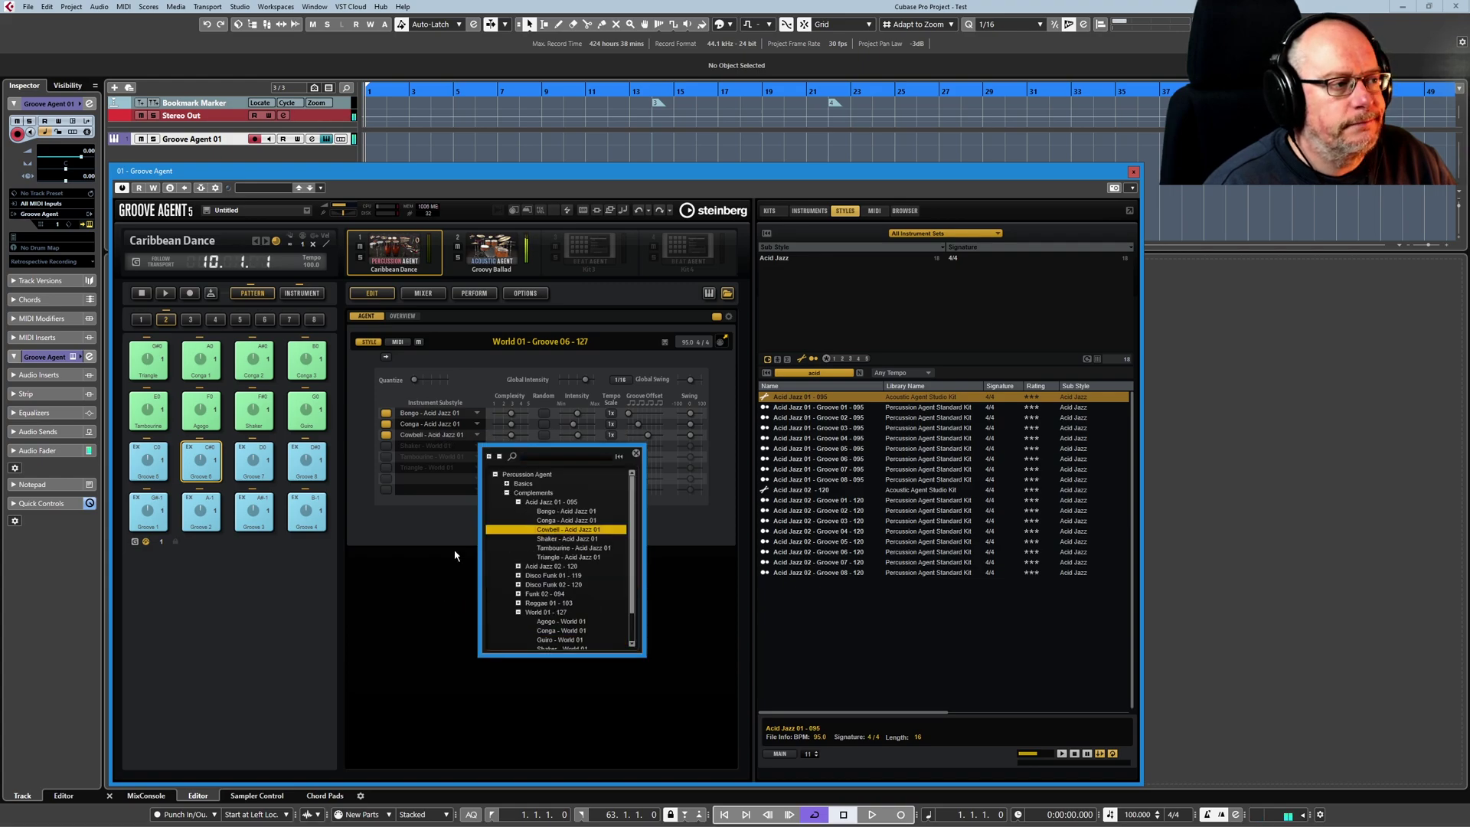
left_click(636, 453)
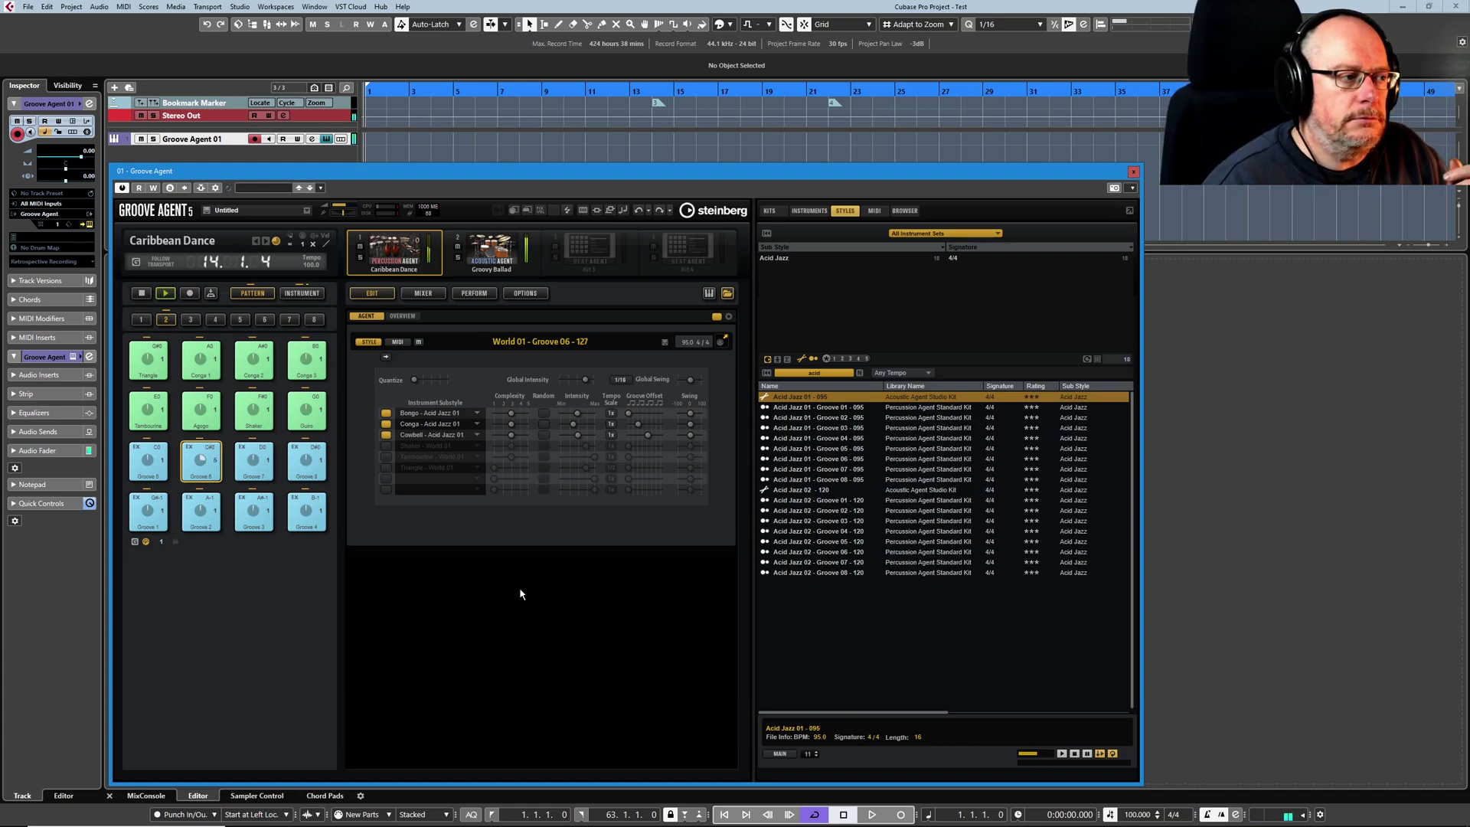
Stop playback on both the Caribbean Dance and Groovy Ballad kits, then reselect Caribbean Dance
left_click(143, 296)
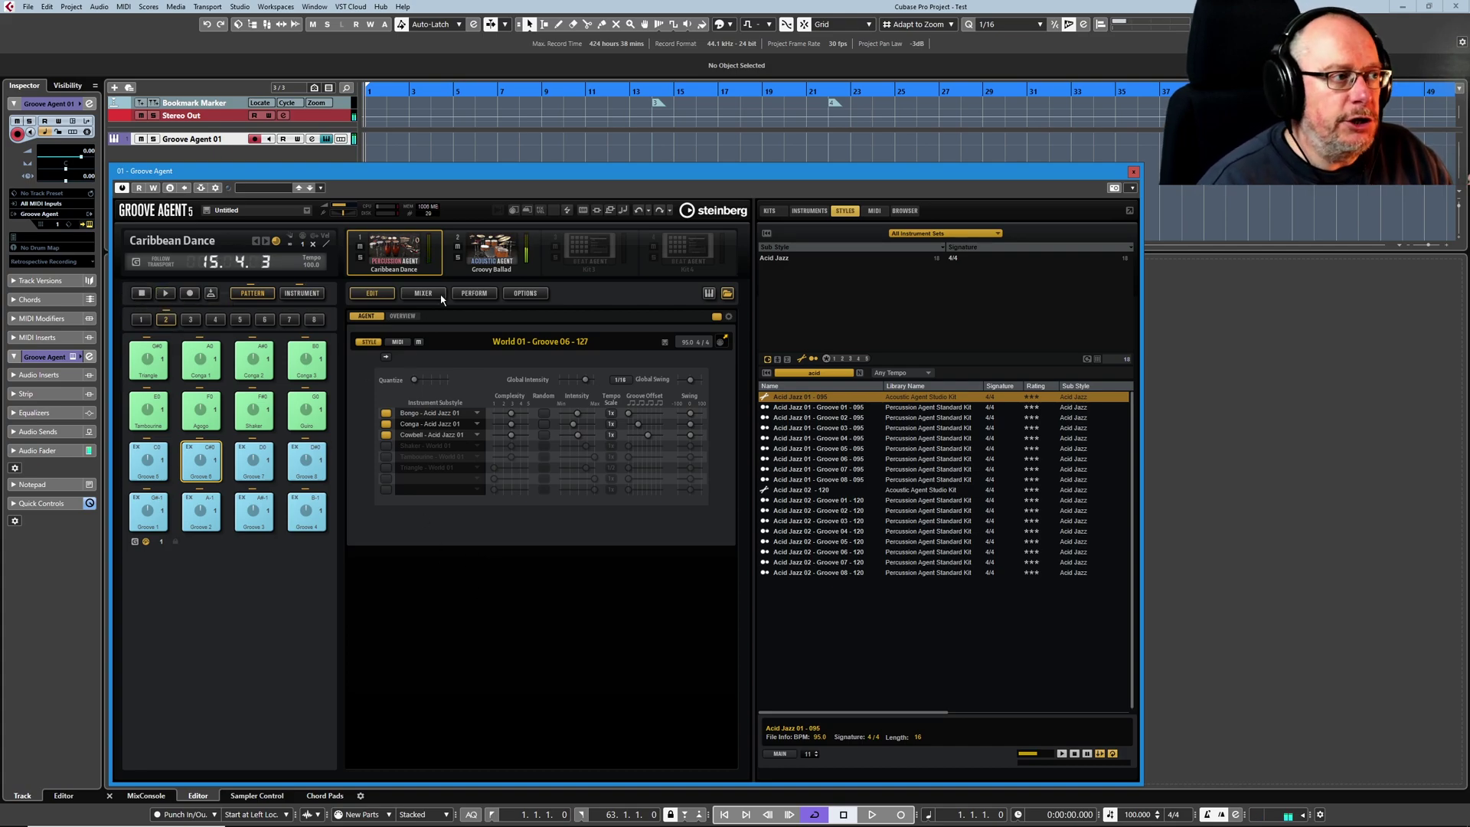
left_click(491, 251)
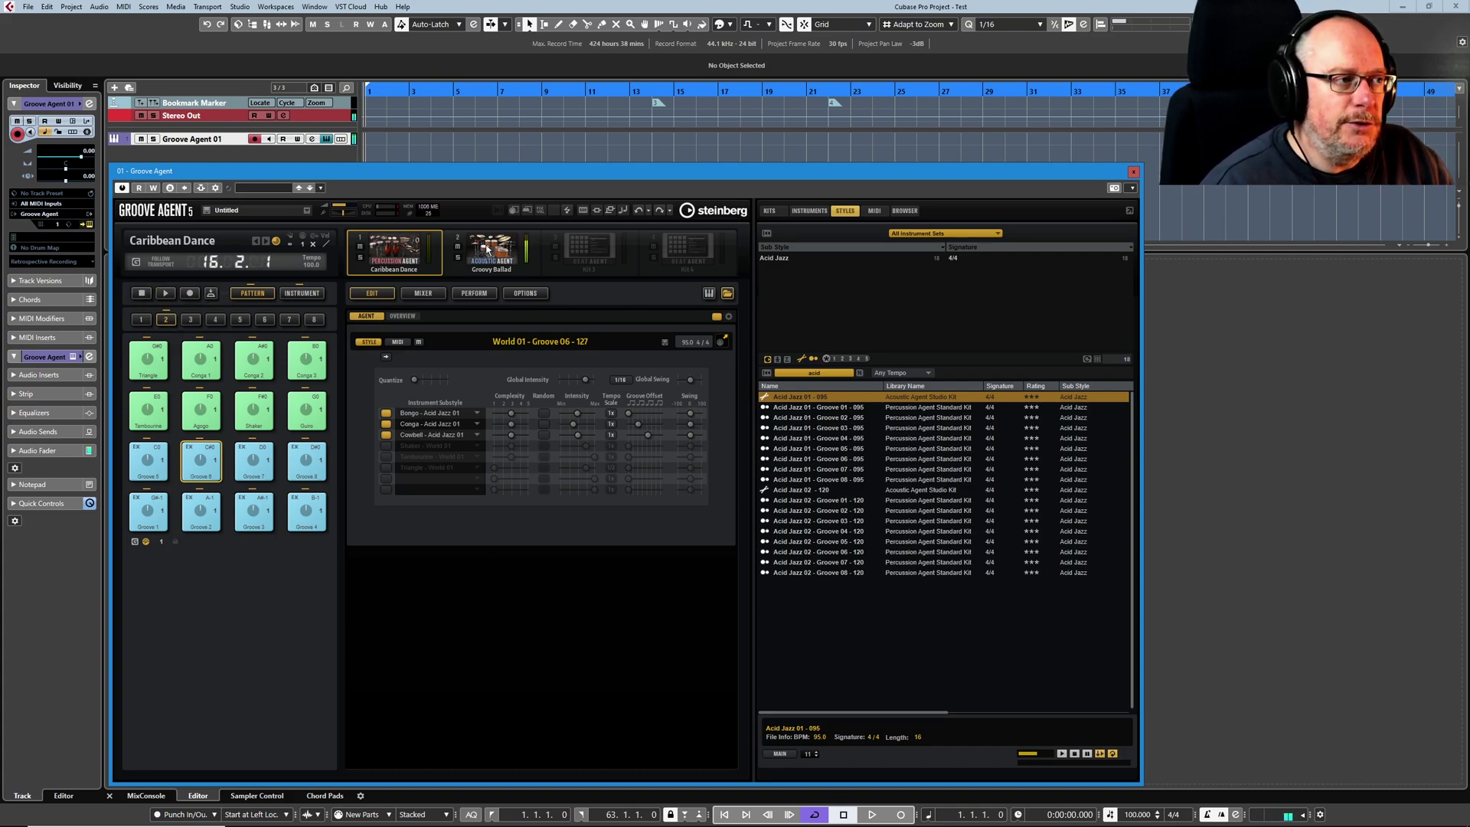
left_click(141, 293)
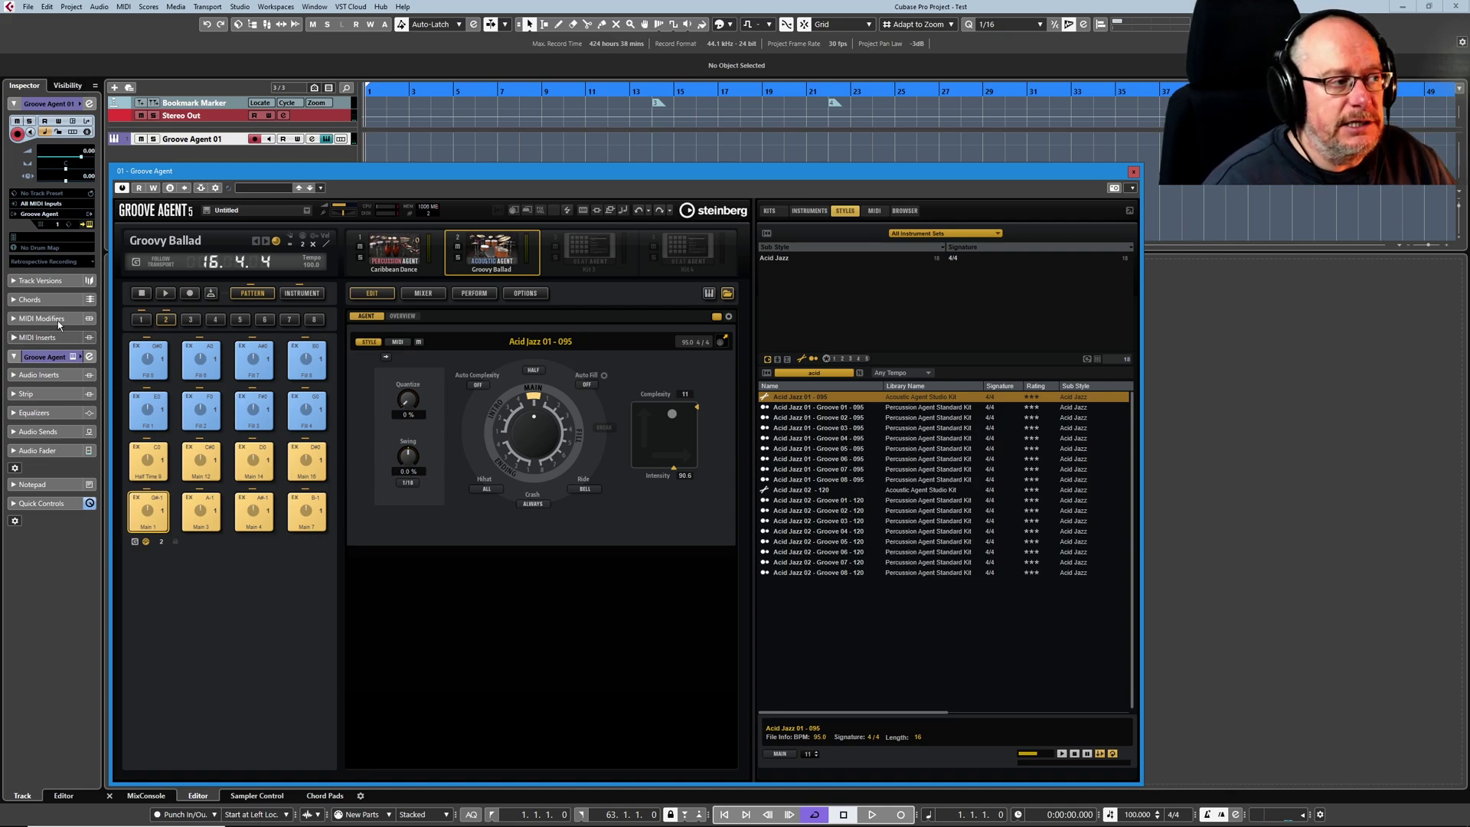
left_click(394, 249)
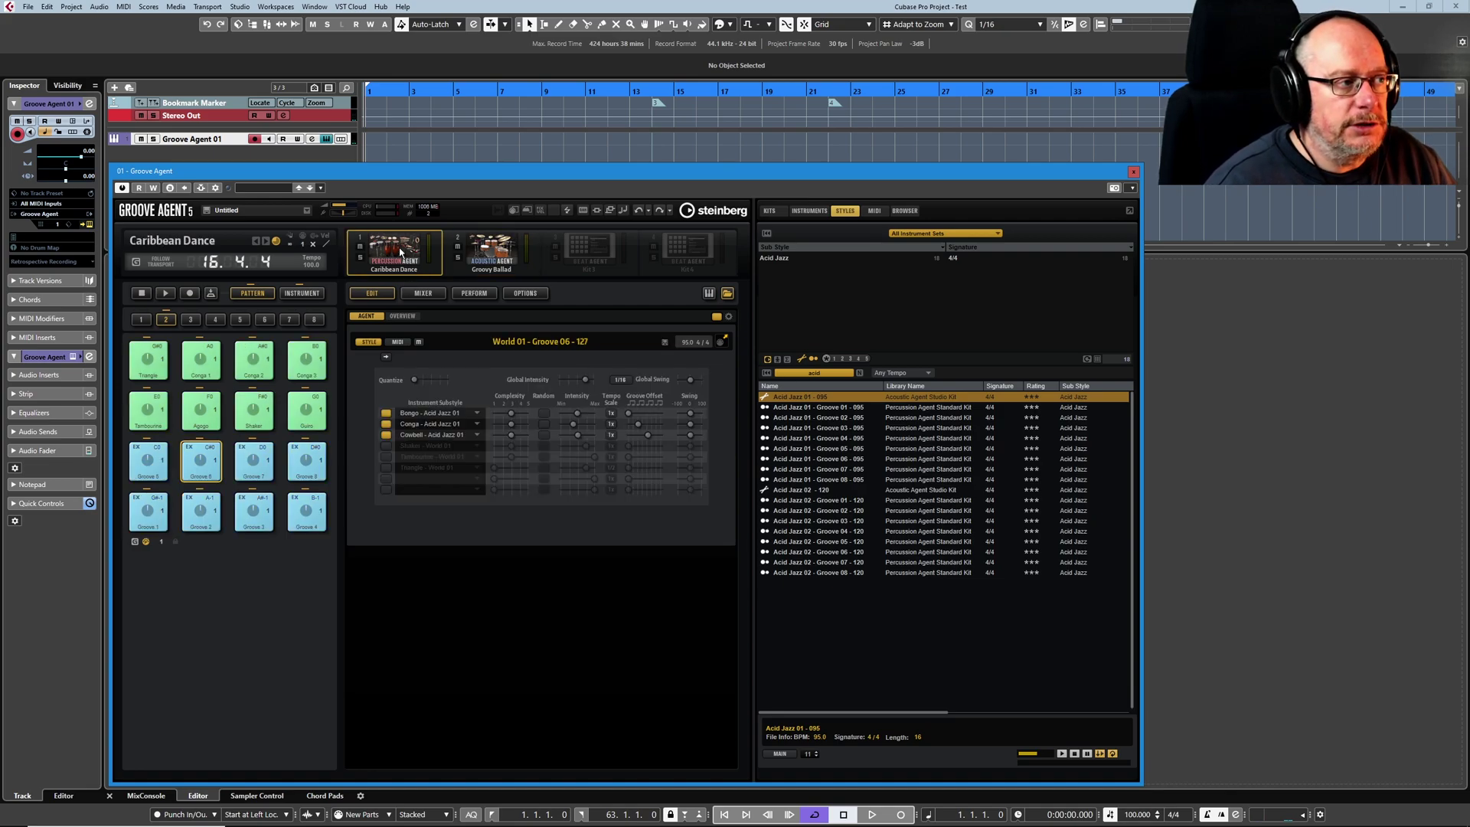
Open a percussion row's substyle tree and collapse the Acid Jazz 01 folder
left_click(429, 414)
left_click(469, 485)
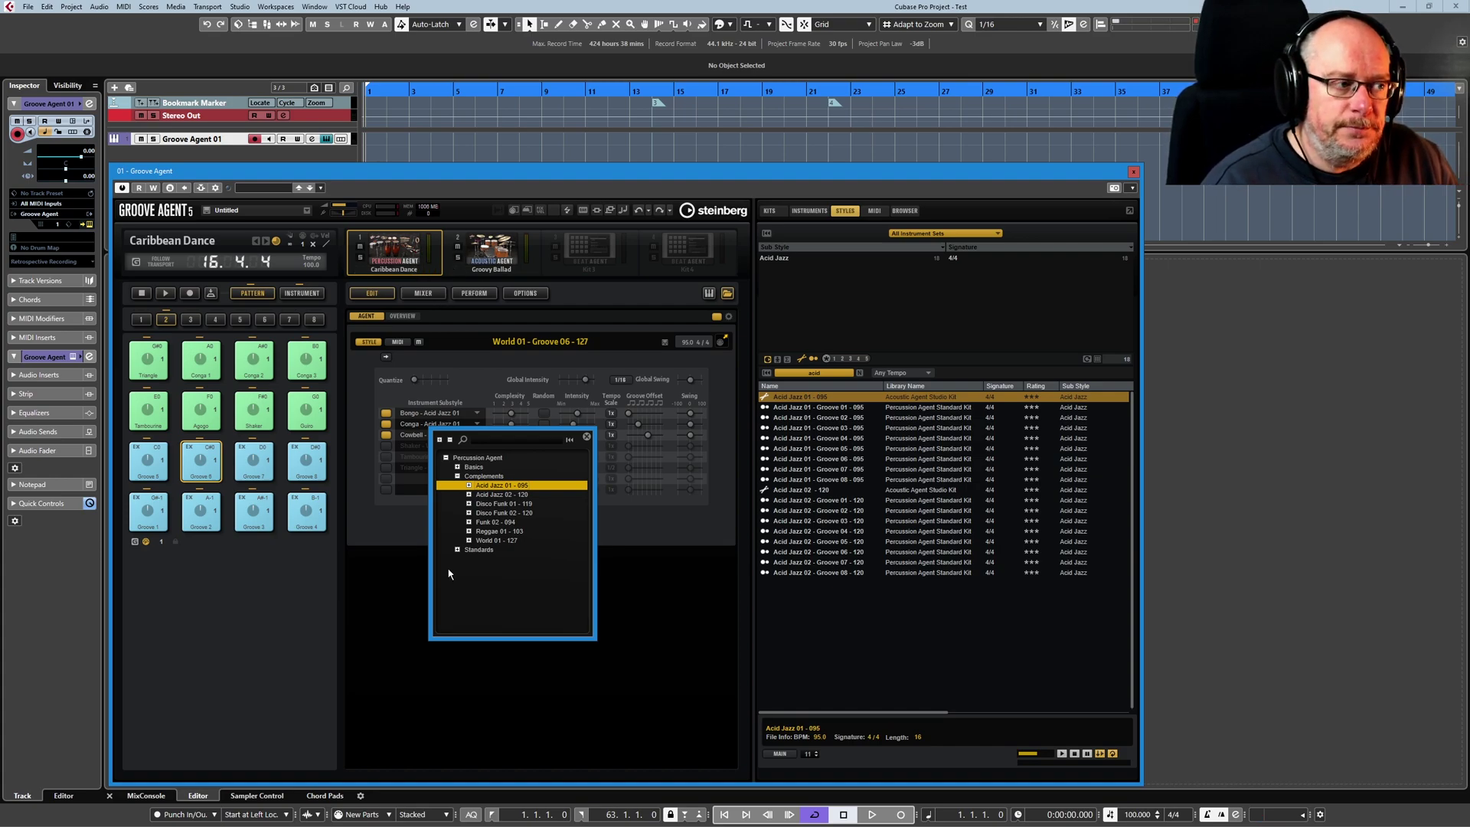
Switch the Bongo row to Bongo - Bossanova from the Standards styles
left_click(387, 610)
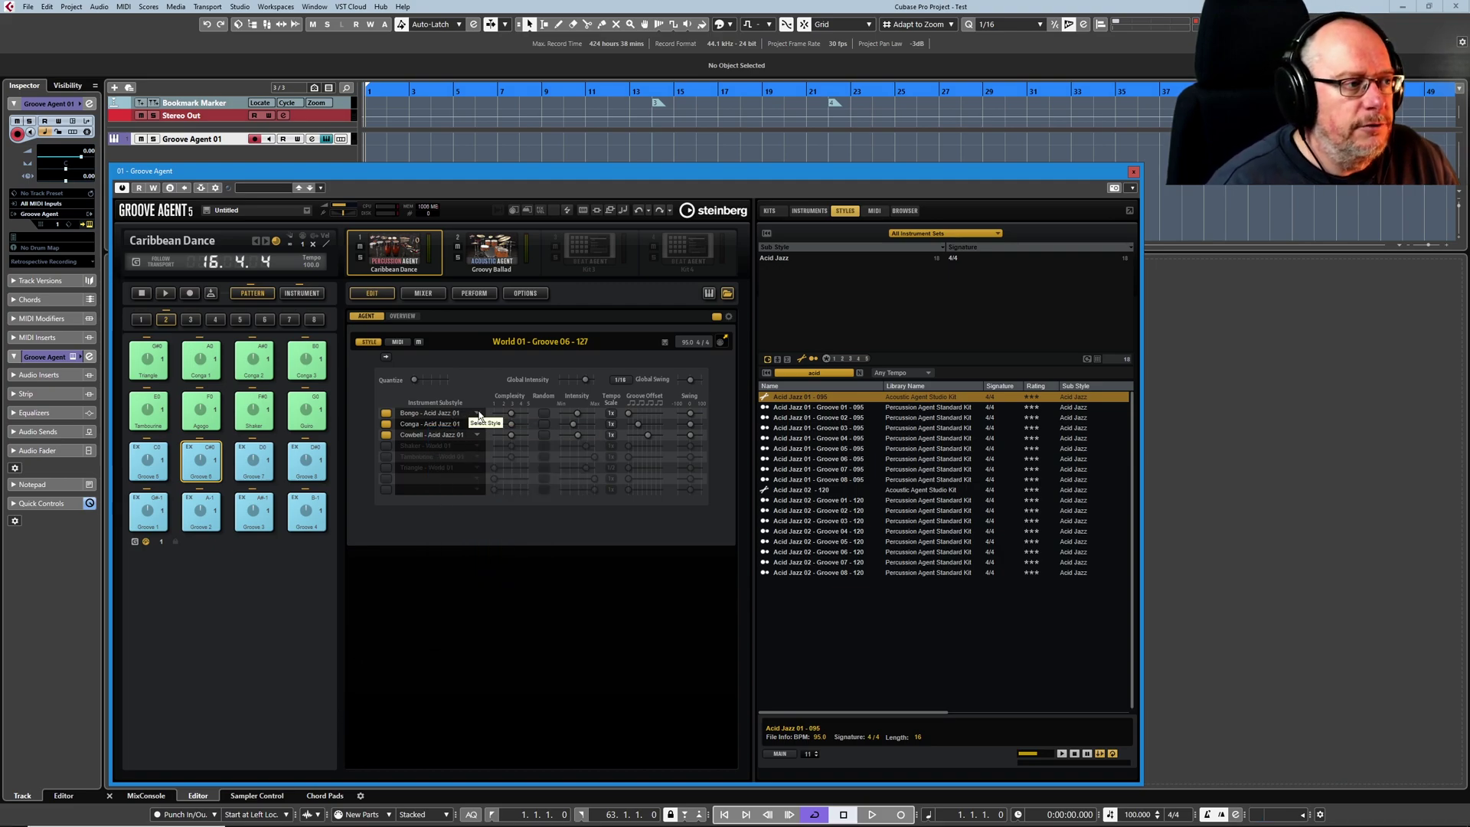
left_click(481, 414)
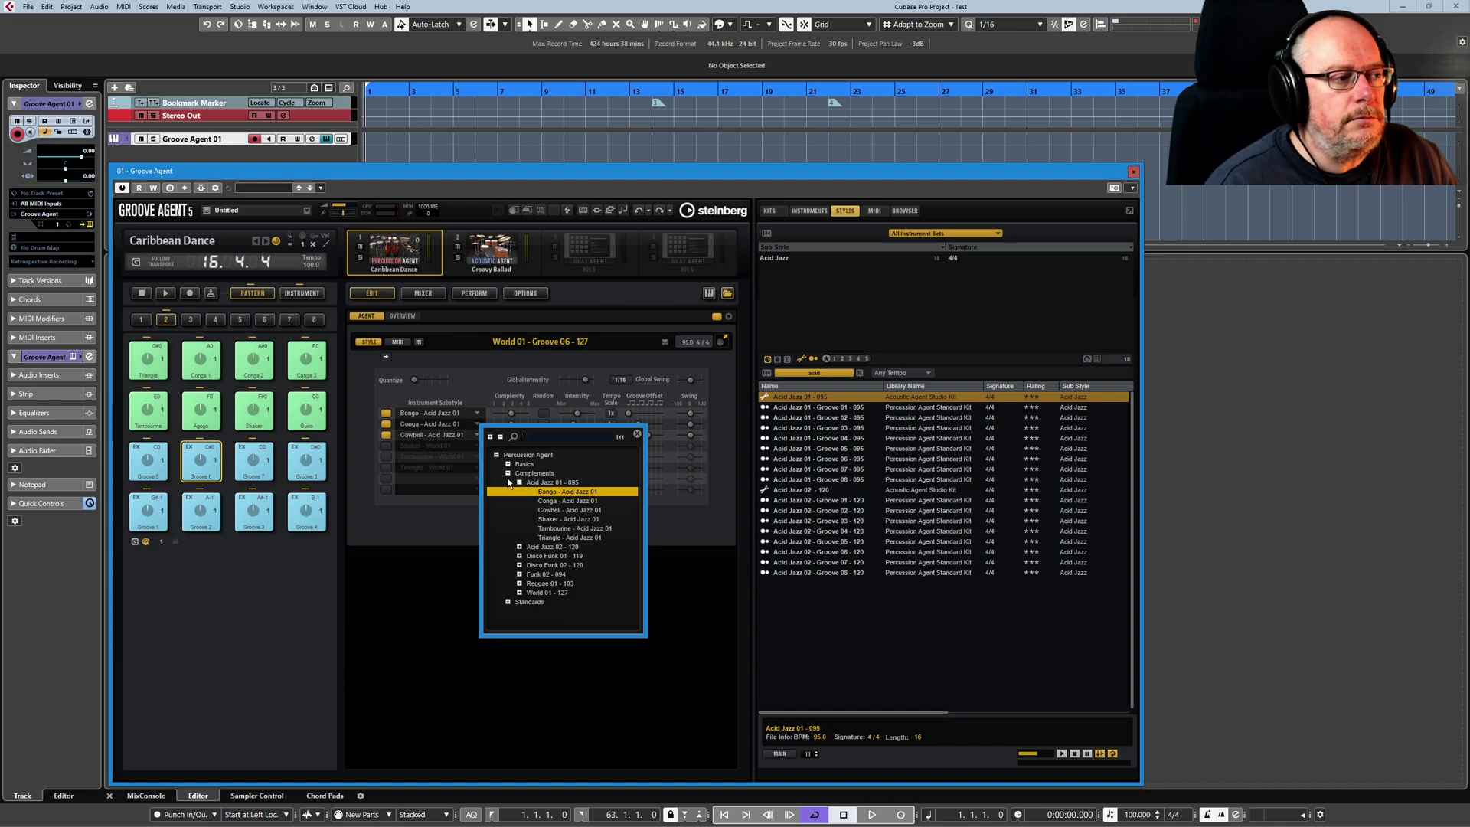
left_click(508, 473)
left_click(509, 482)
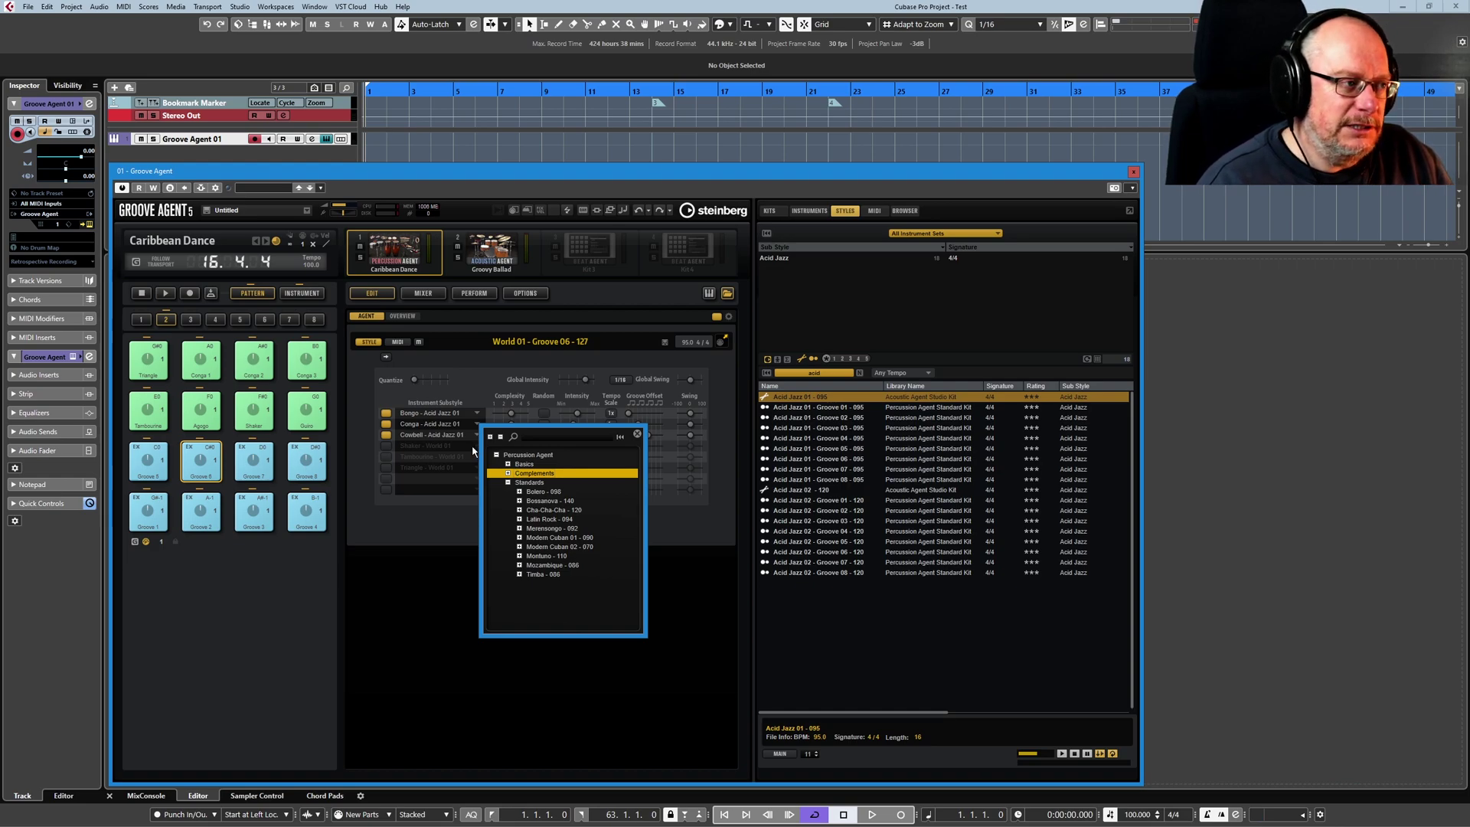
left_click(519, 500)
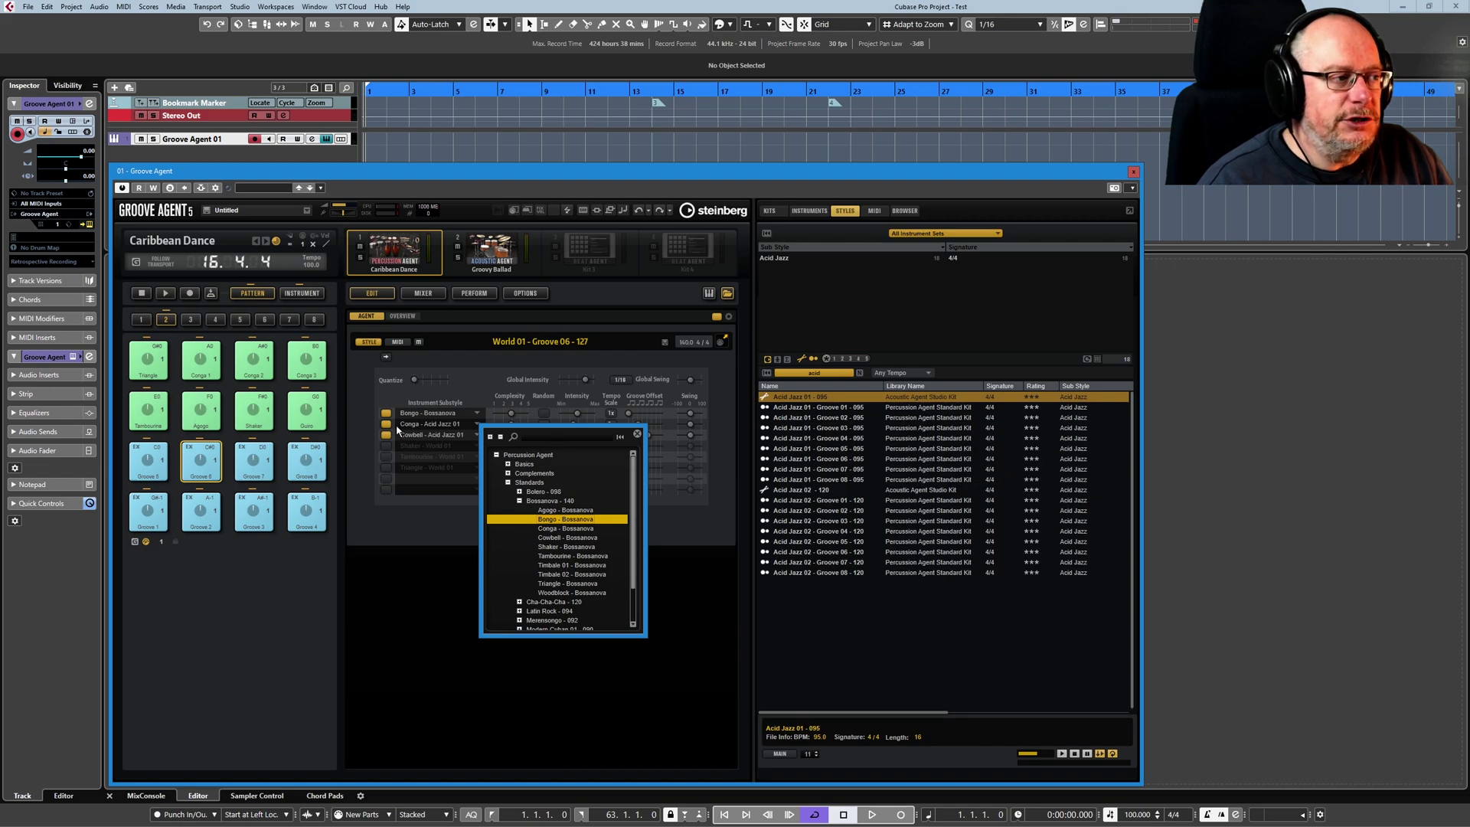
left_click(418, 427)
Set the Conga row to Conga 02 - Basics
left_click(418, 426)
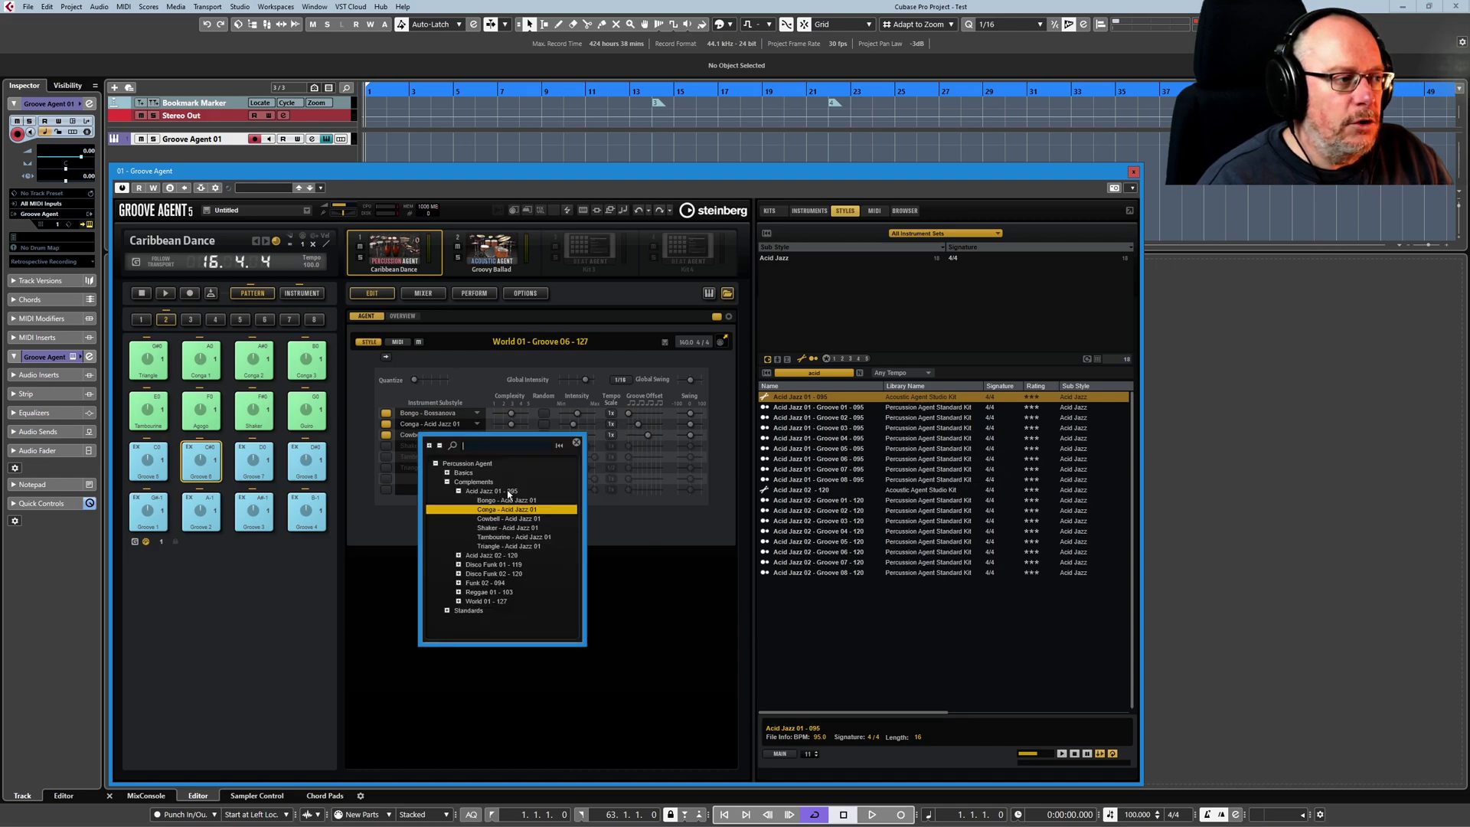
left_click(447, 473)
left_click(491, 565)
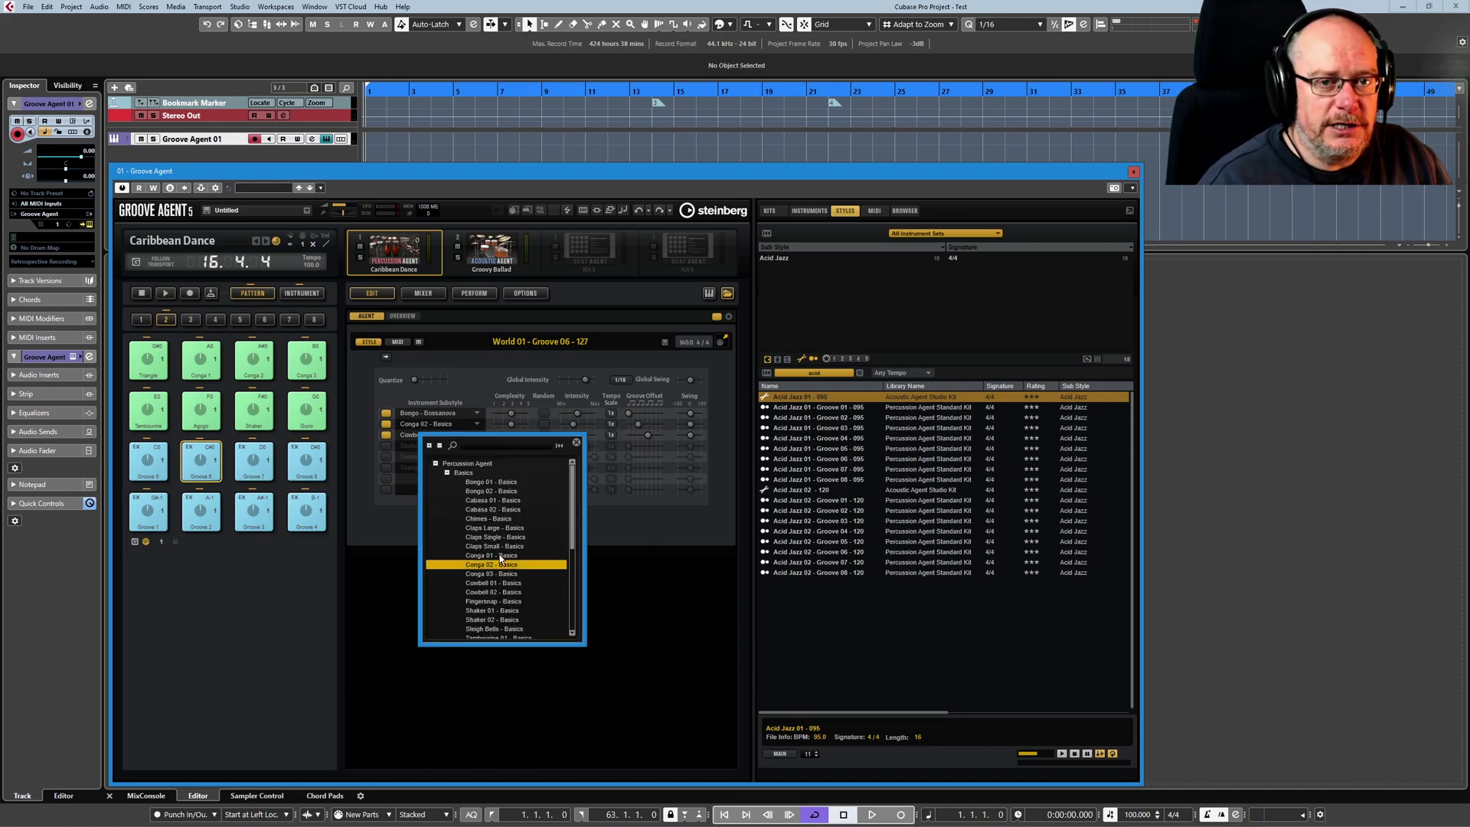
left_click(387, 454)
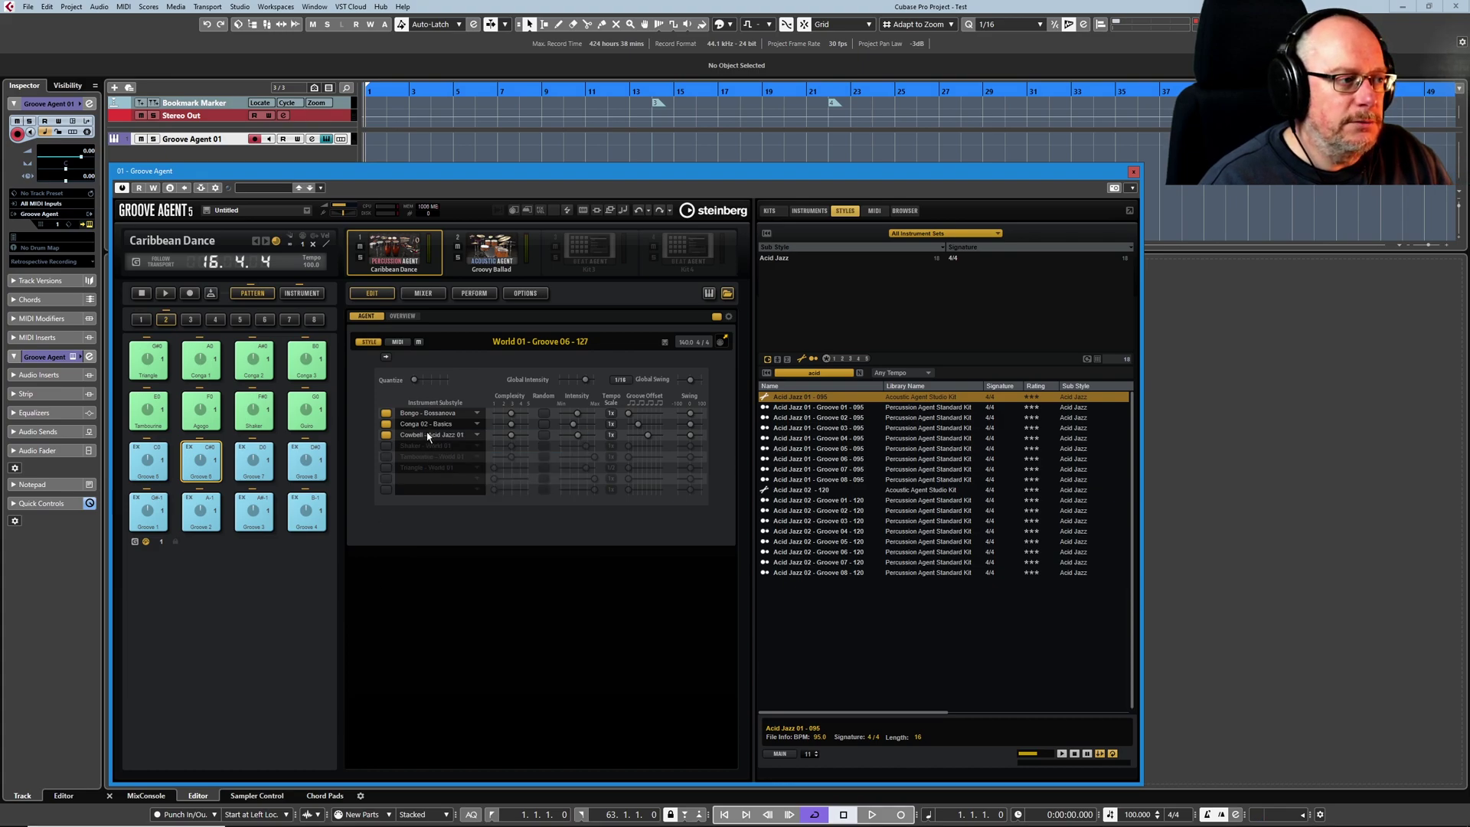
Replace the Cowbell row with Claps - Disco Funk 01
left_click(426, 435)
left_click(467, 574)
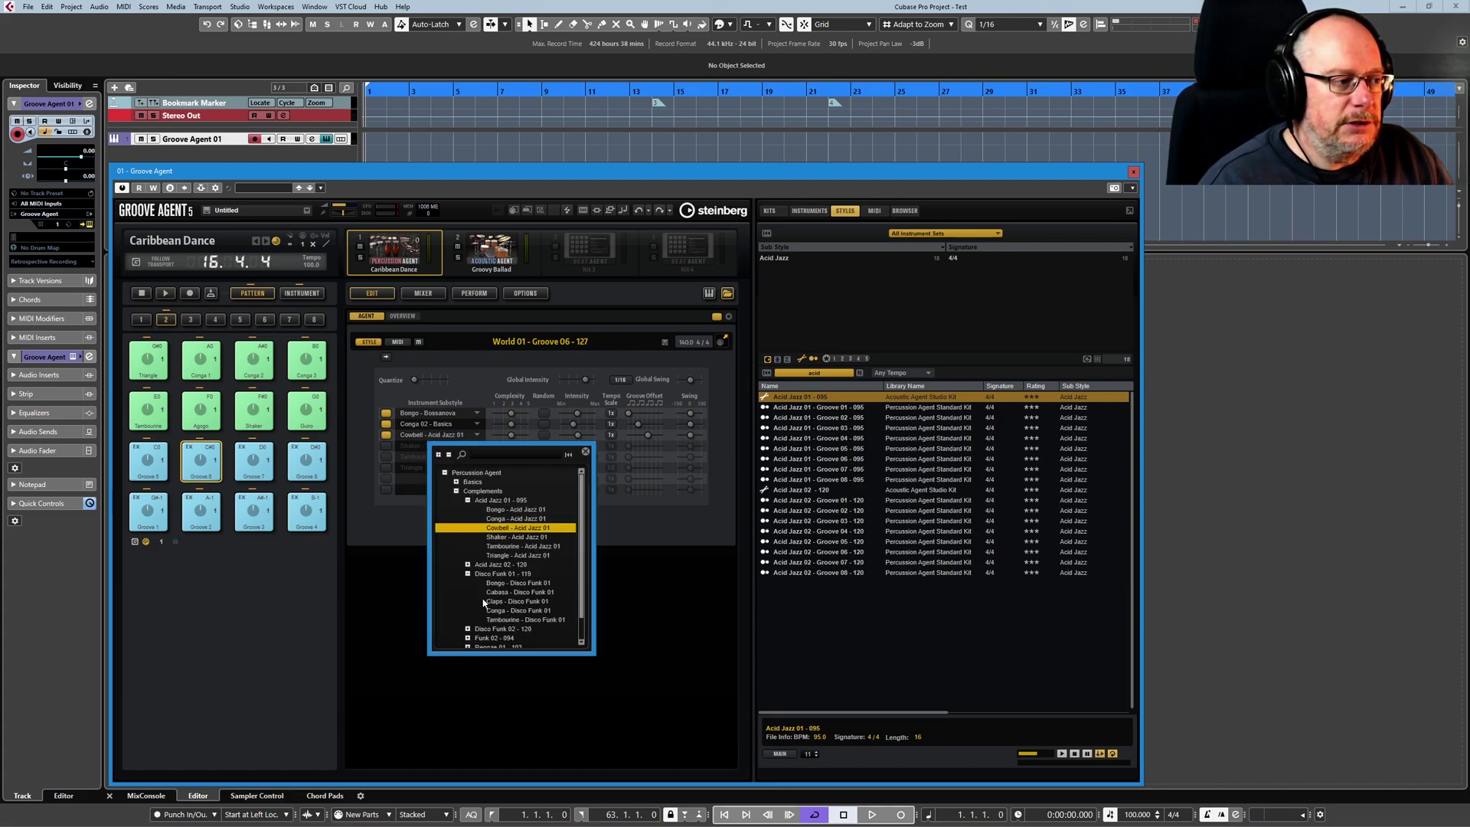
left_click(504, 601)
left_click(400, 591)
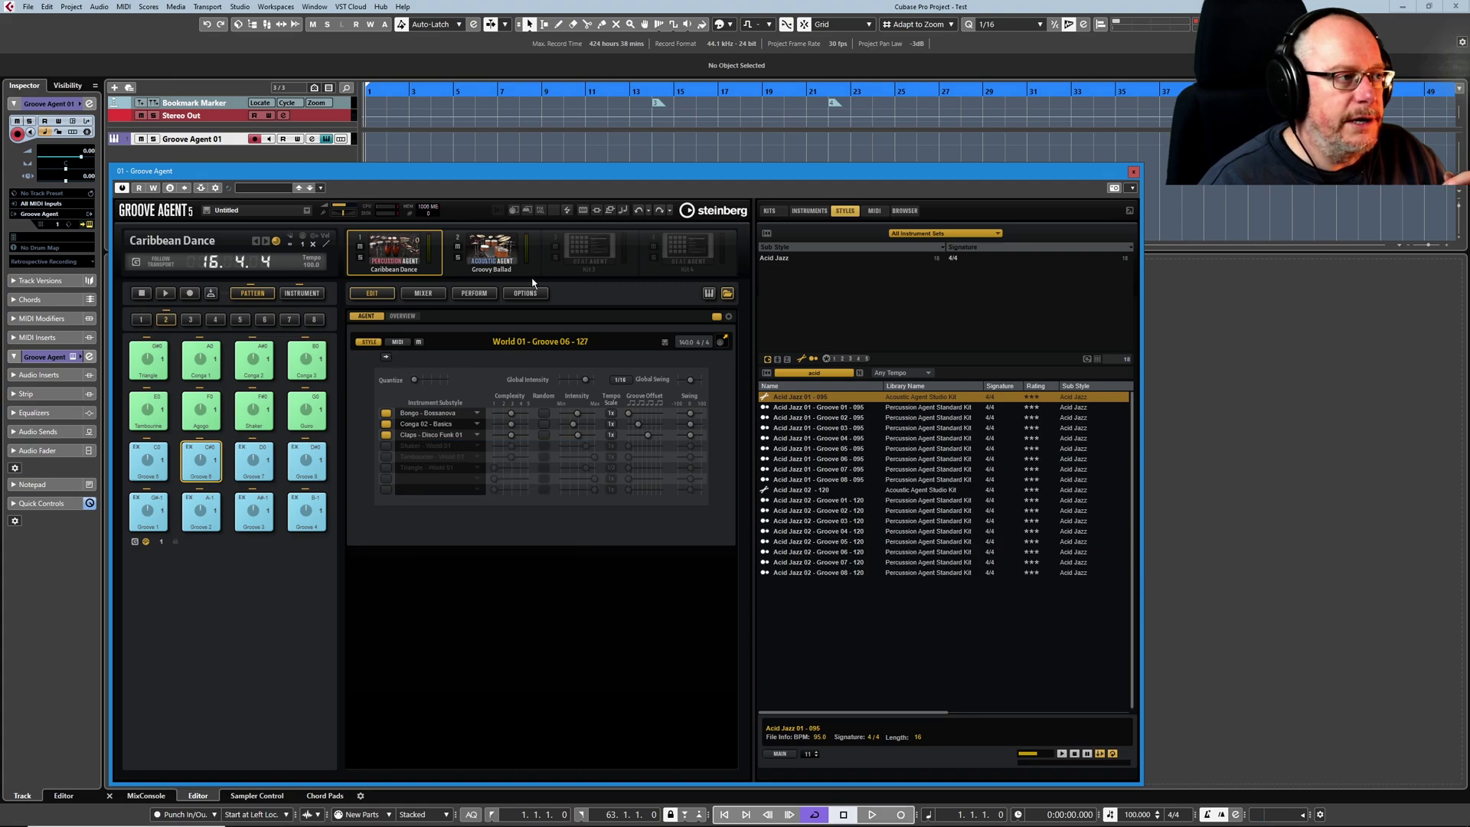
Start the grooves playing and return to the Caribbean Dance percussion kit
left_click(491, 252)
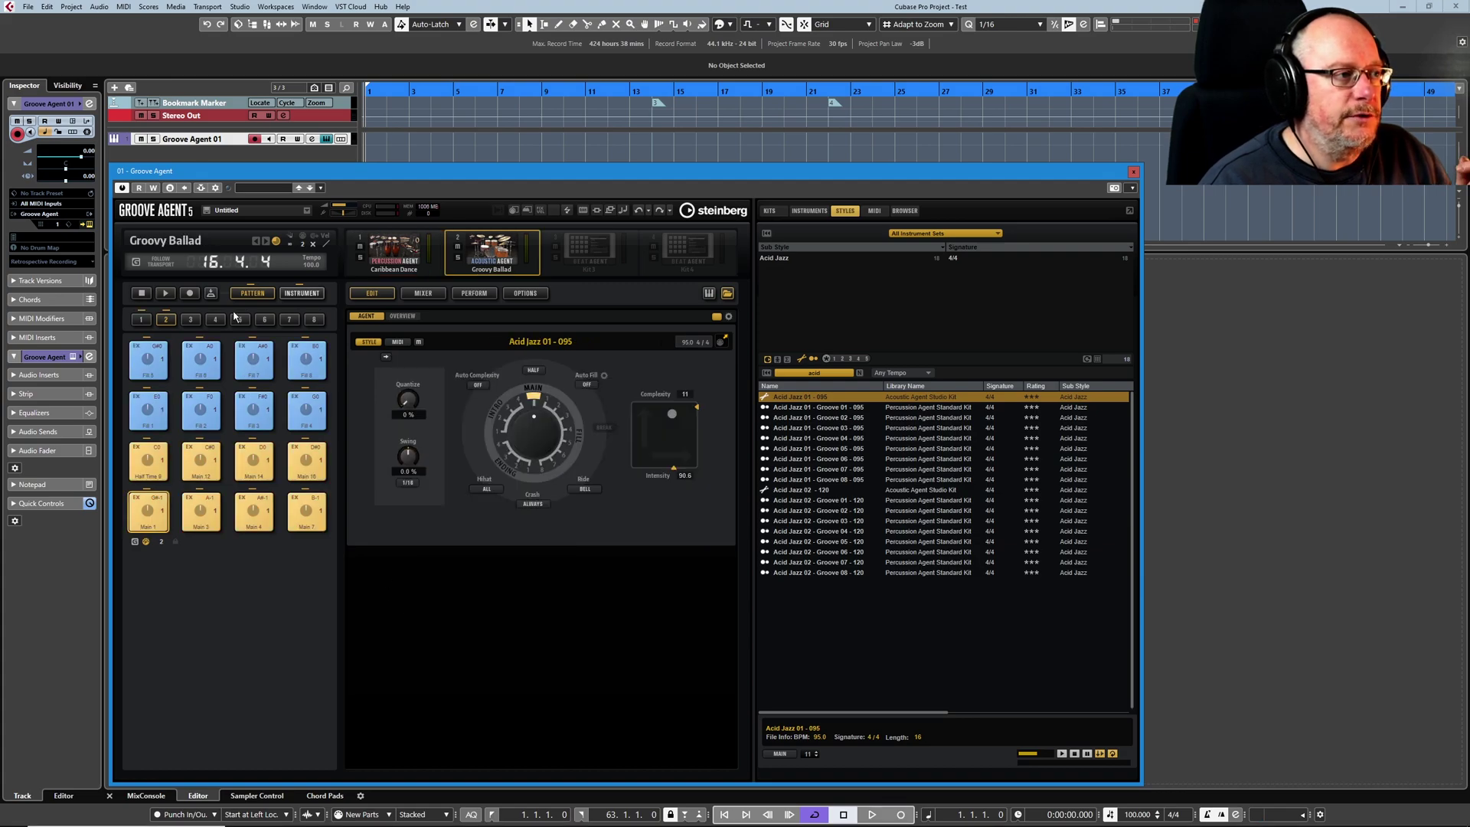
left_click(168, 291)
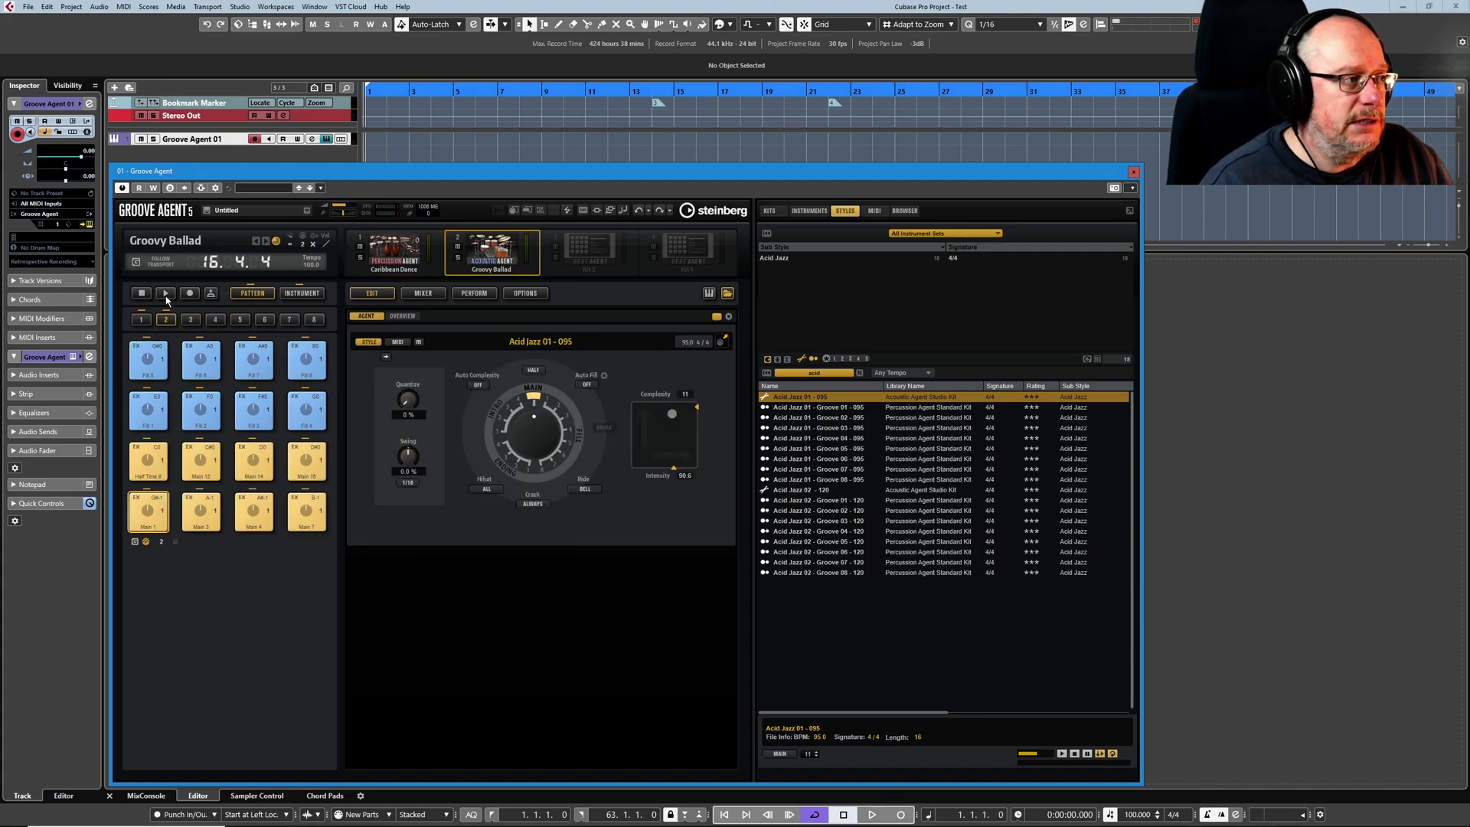
left_click(394, 249)
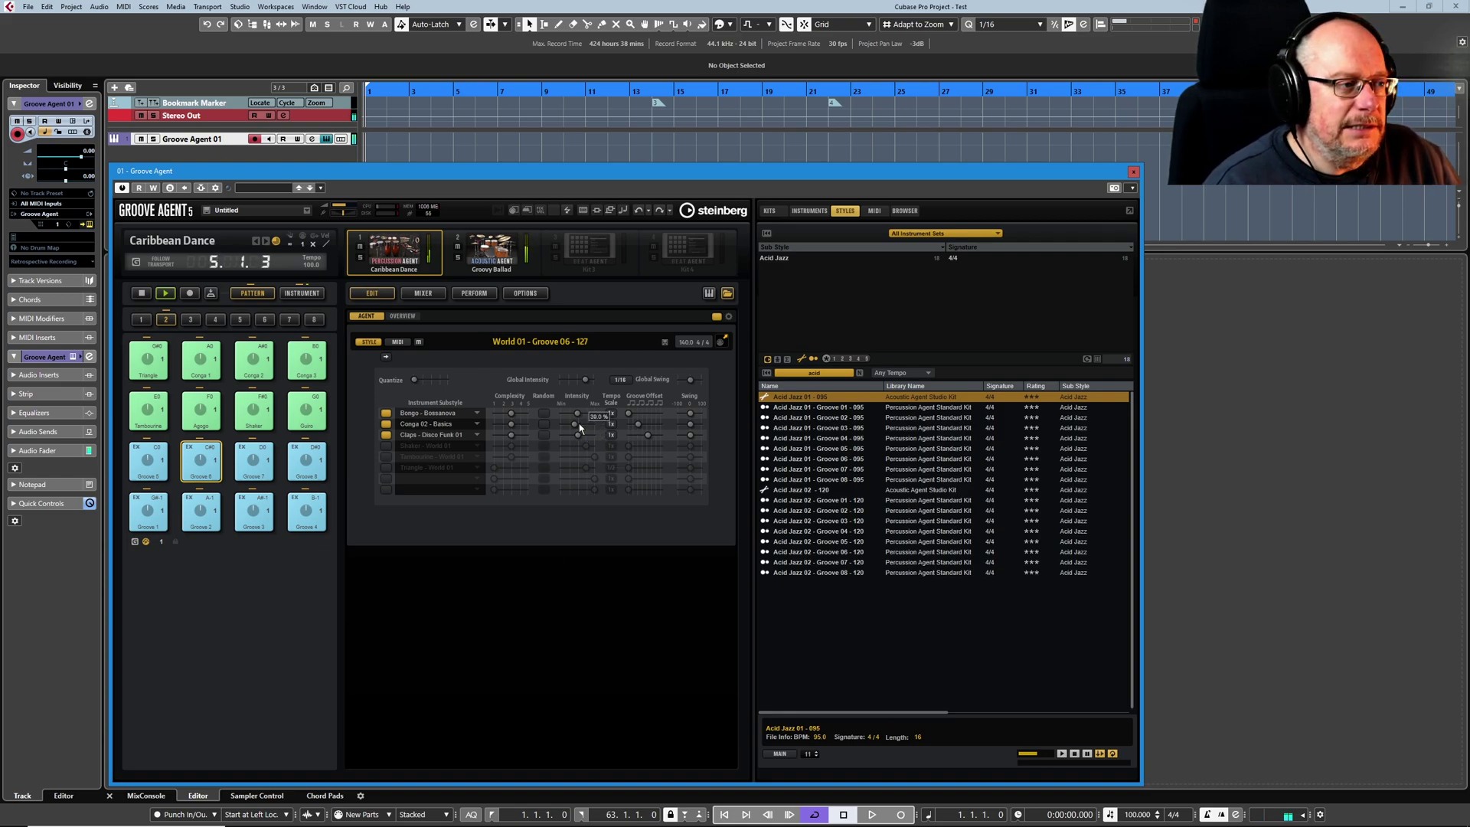
Raise the Conga 02 intensity slightly and set the Claps tempo scale to 2x
left_click_drag(579, 429, 589, 429)
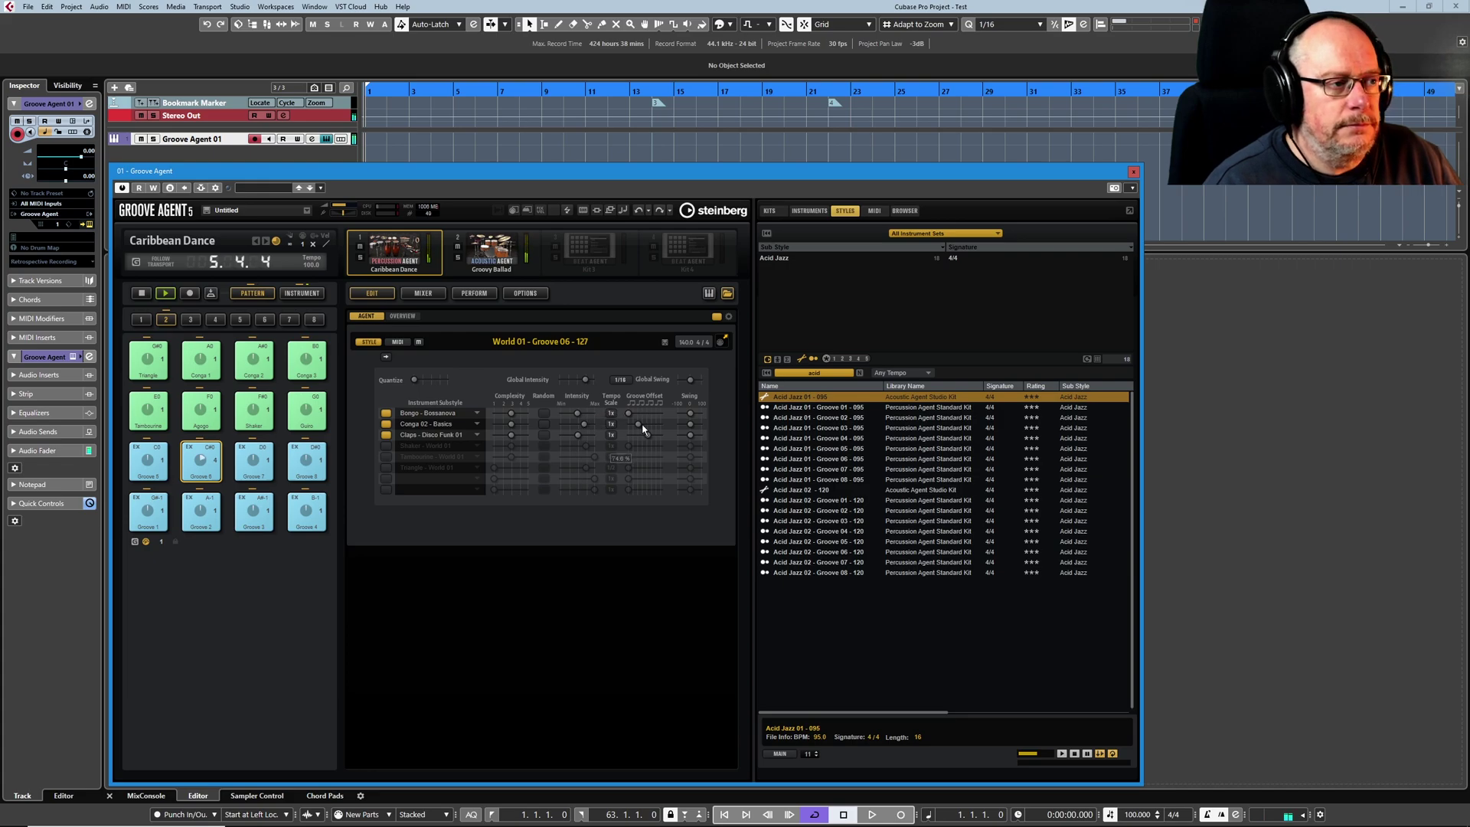
left_click(612, 434)
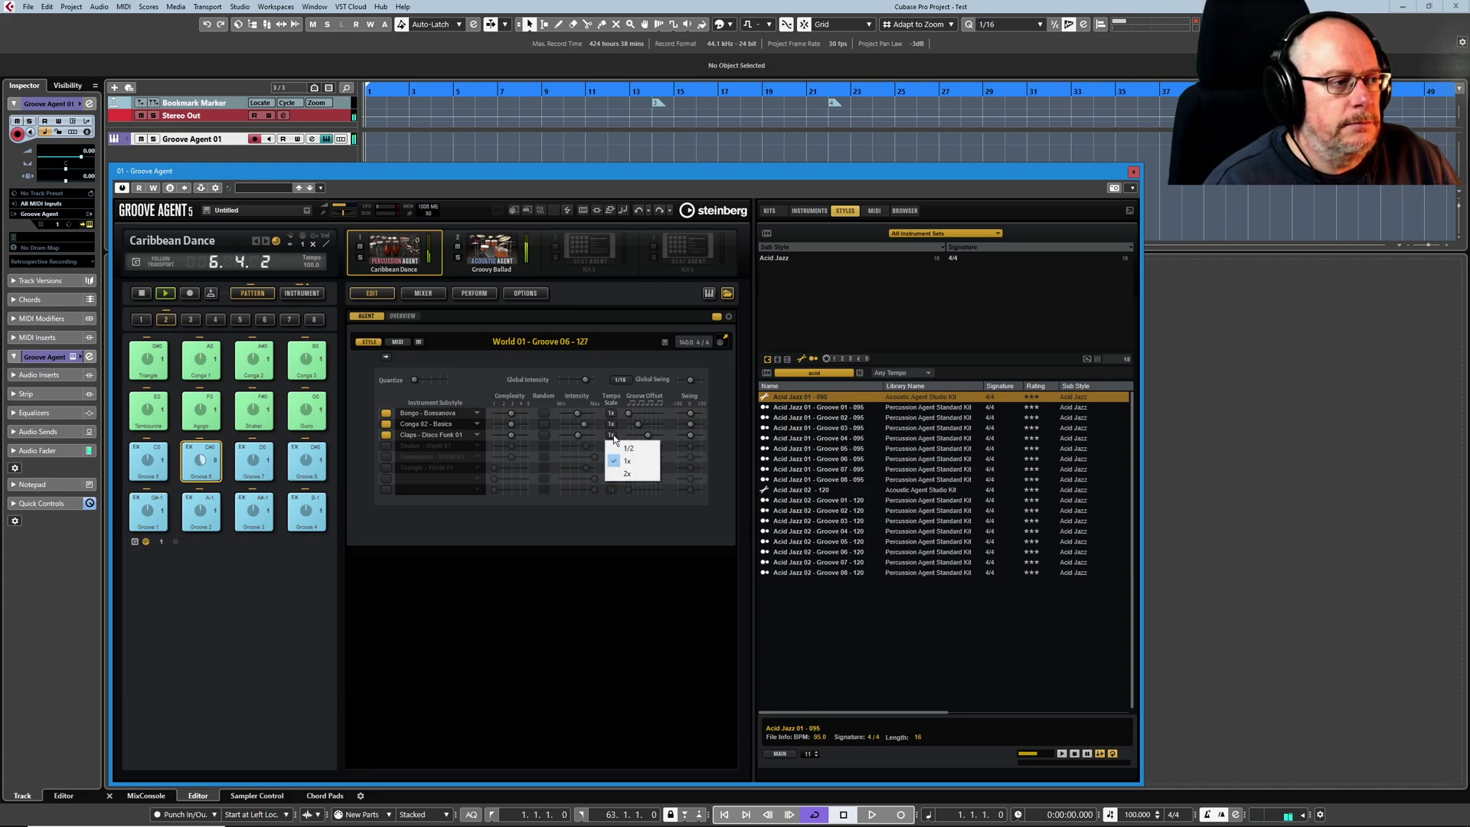
left_click(628, 474)
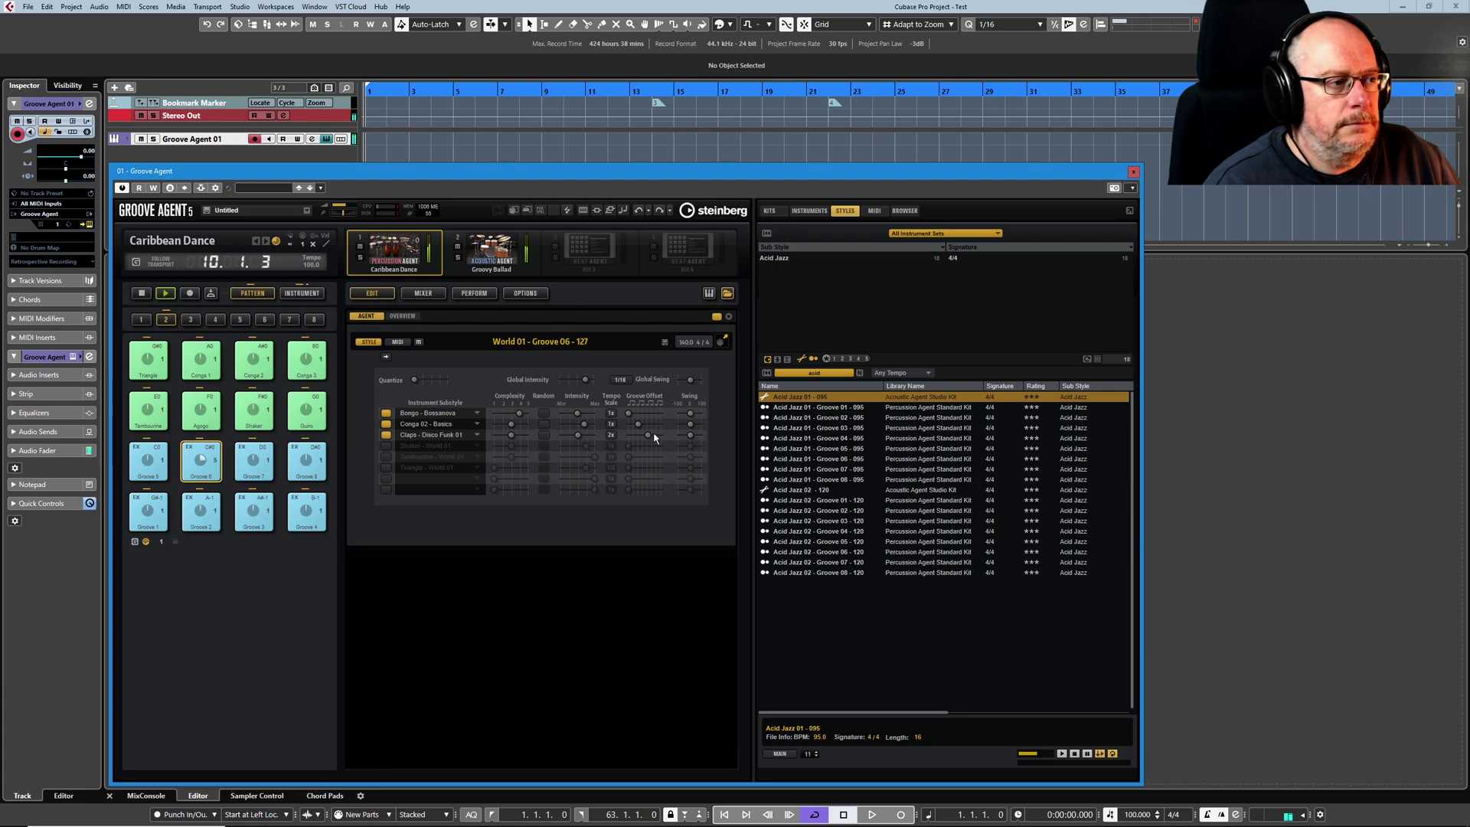
Stop playback and reselect the Caribbean Dance percussion kit
left_click(141, 294)
left_click(492, 251)
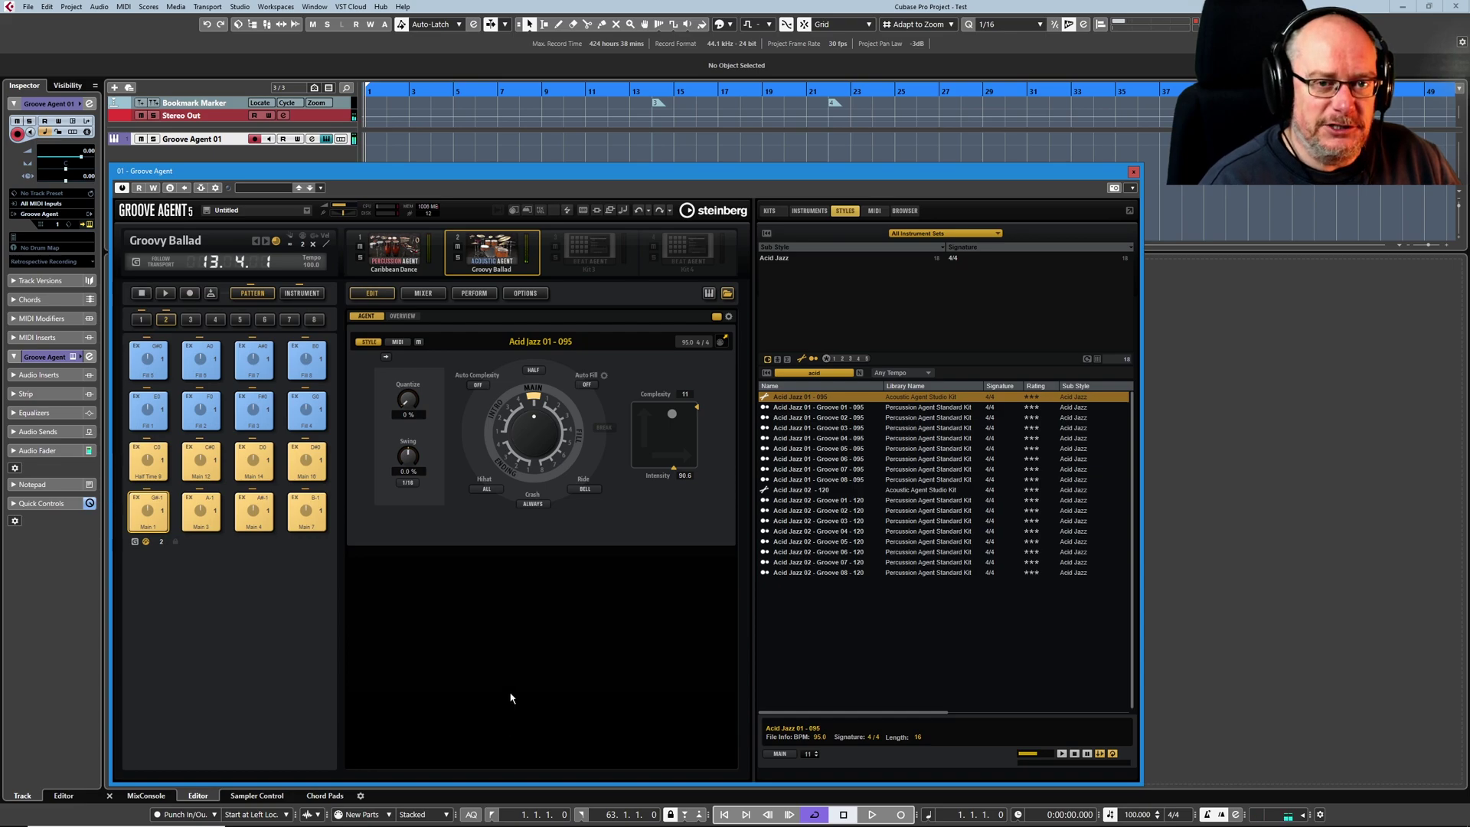
left_click(394, 251)
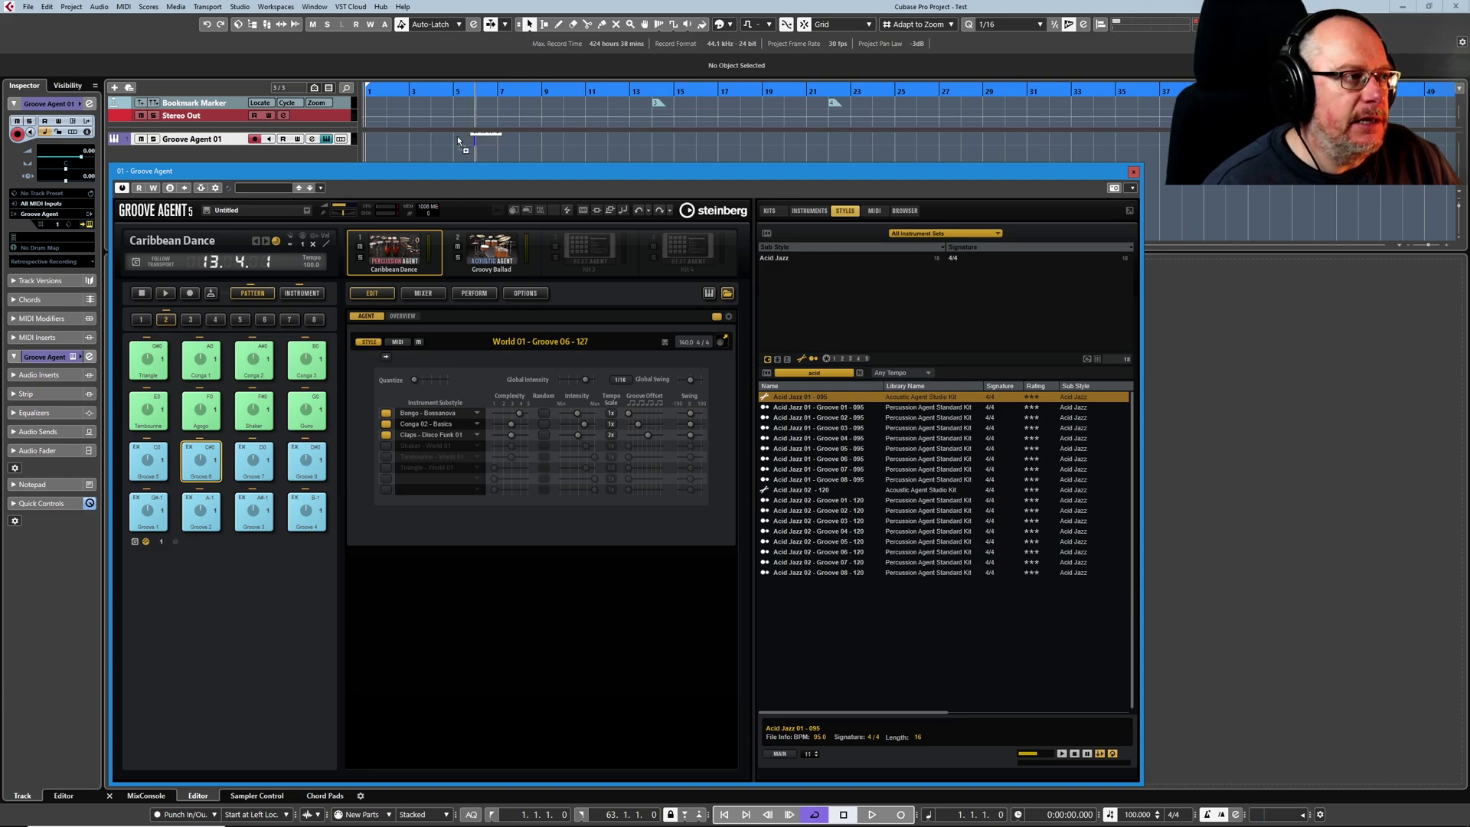
Drag the grooves into Cubase as two MIDI parts, lowering the Conga intensity slightly
scroll(373, 133, "down", 1)
left_click_drag(374, 133, 406, 147)
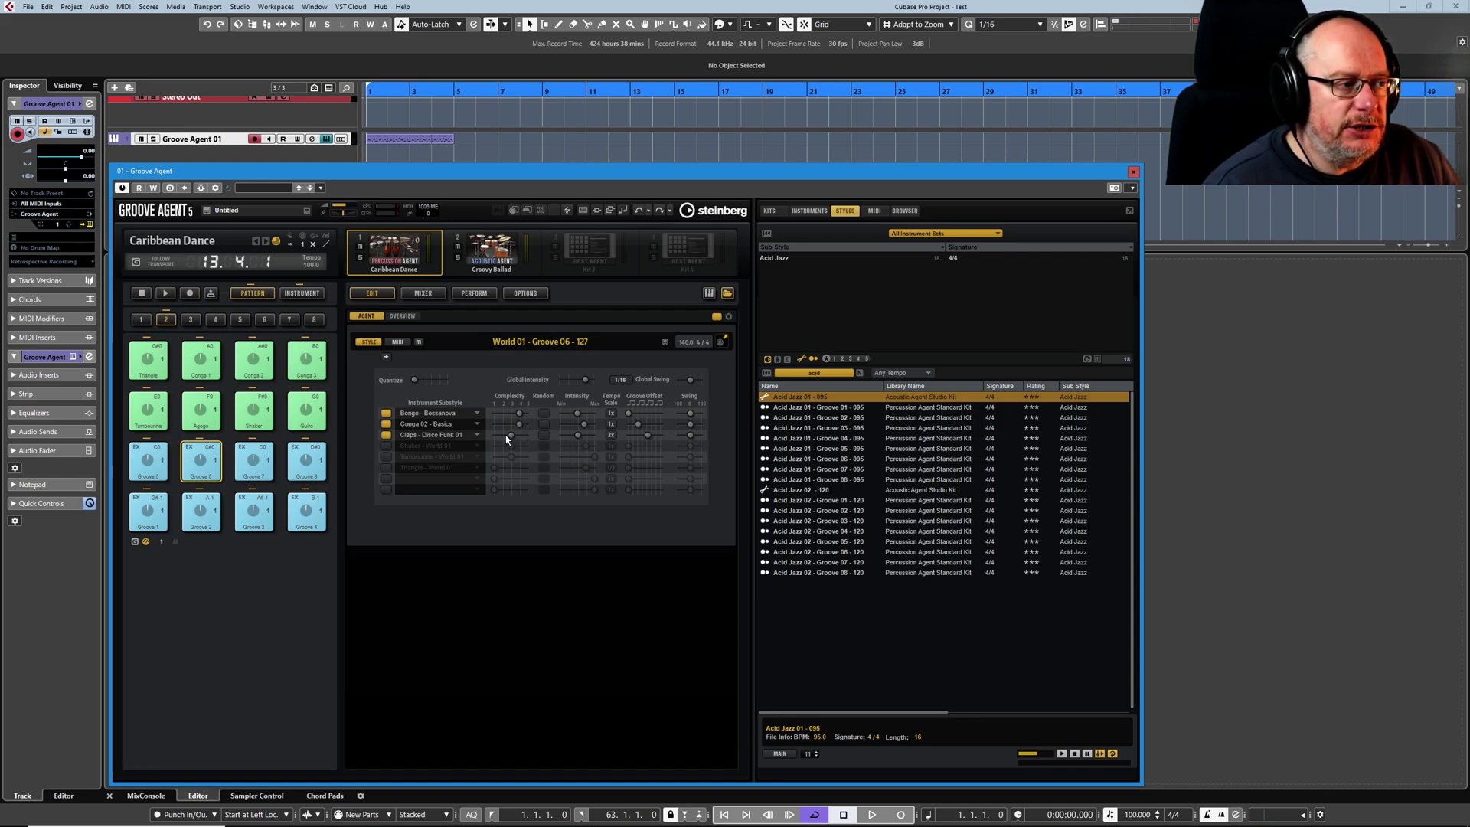
left_click_drag(578, 433, 662, 415)
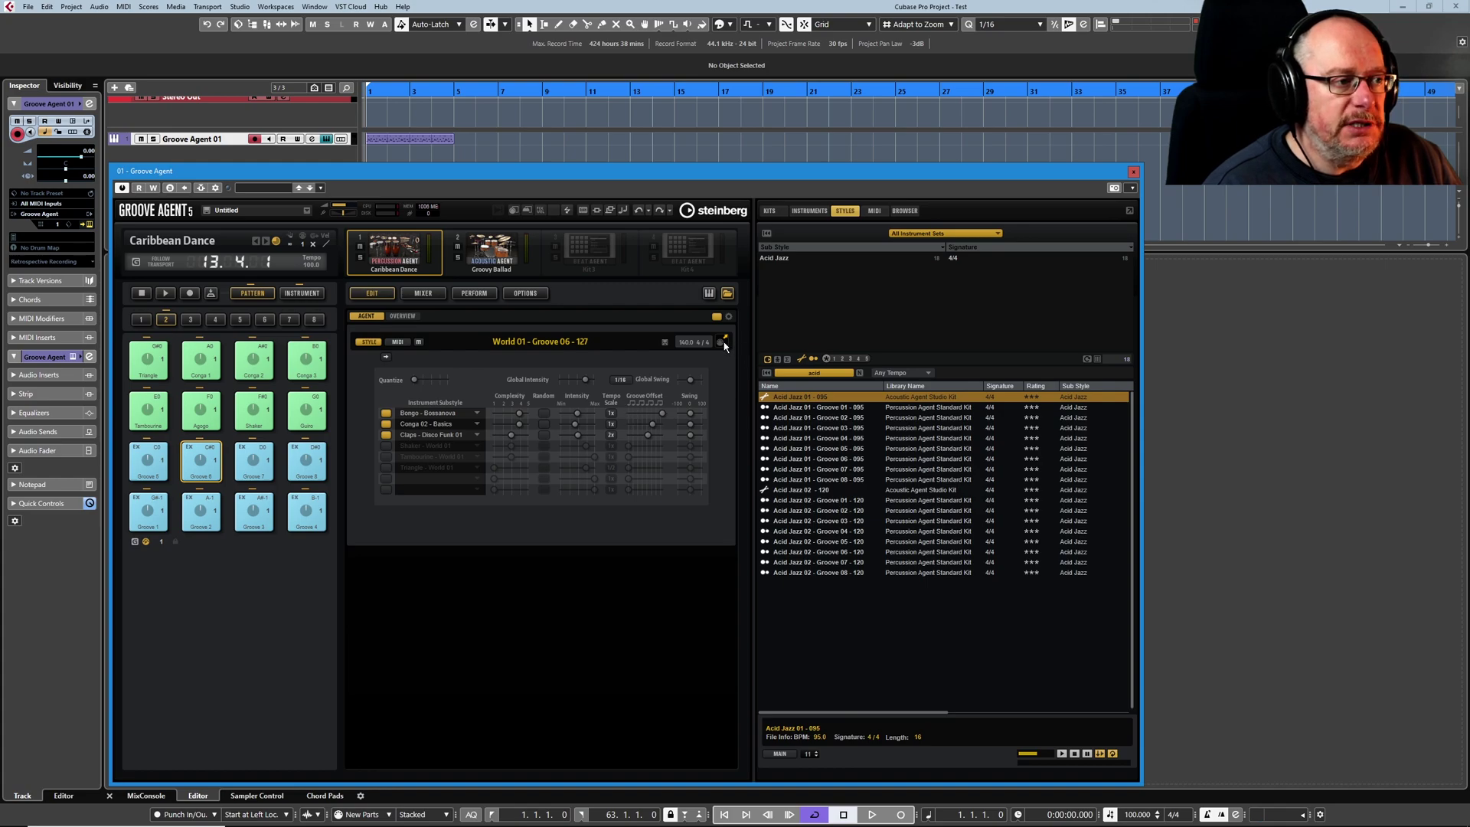
left_click_drag(635, 240, 461, 141)
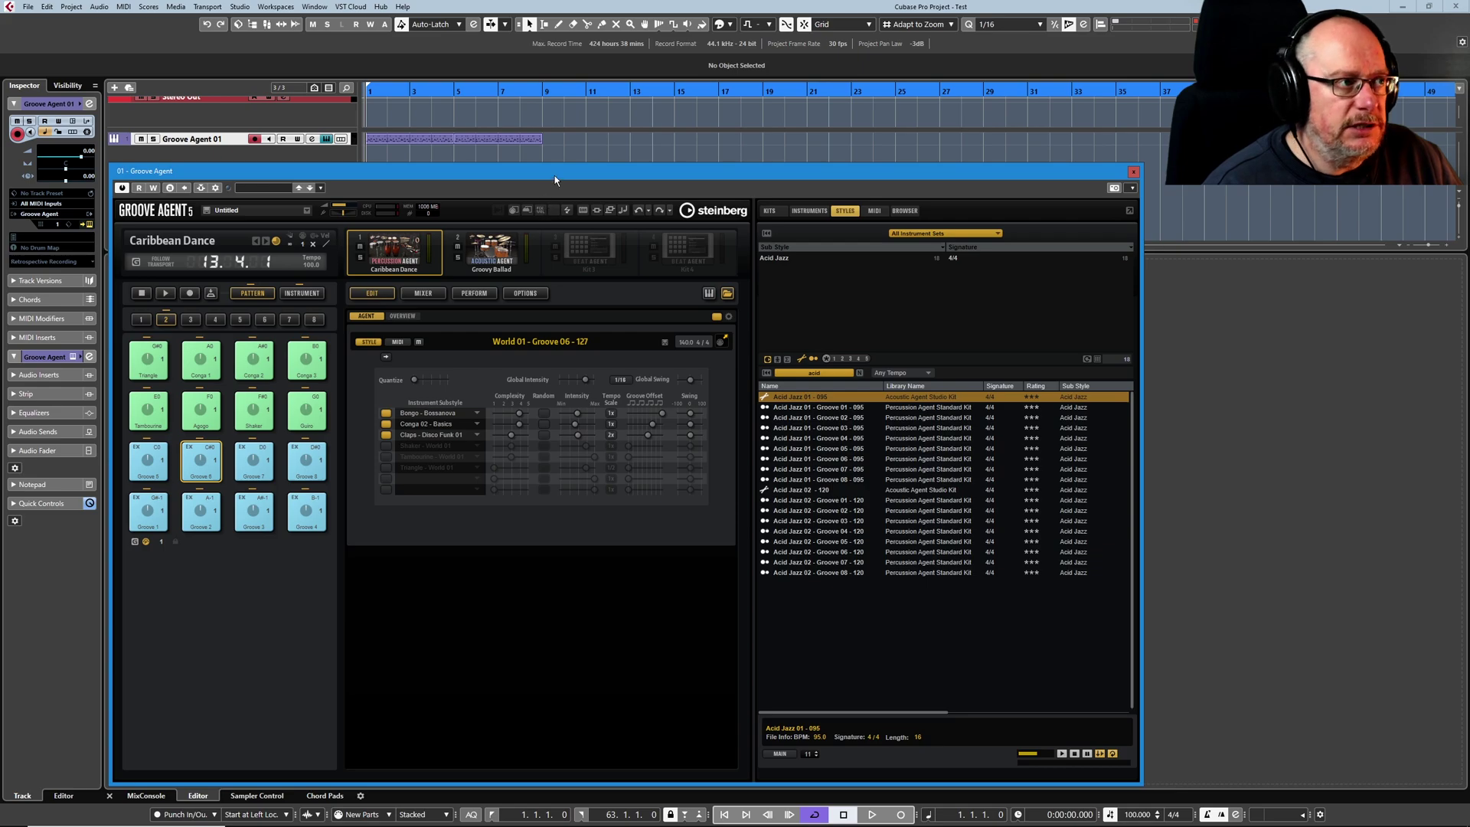
View both new MIDI parts' notes together in the Key Editor, then reopen Groove Agent
double_click(511, 135)
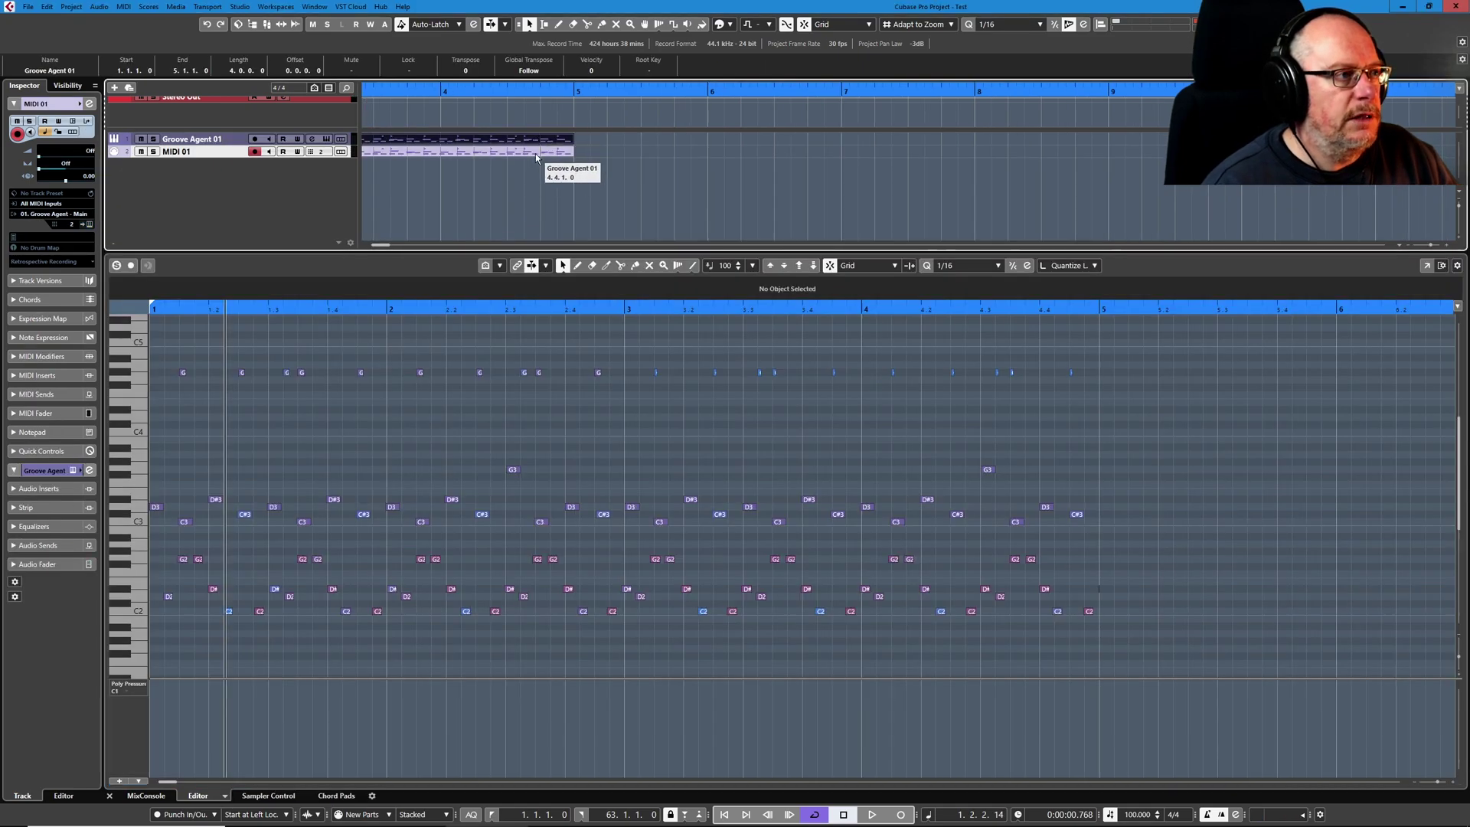
left_click(535, 153)
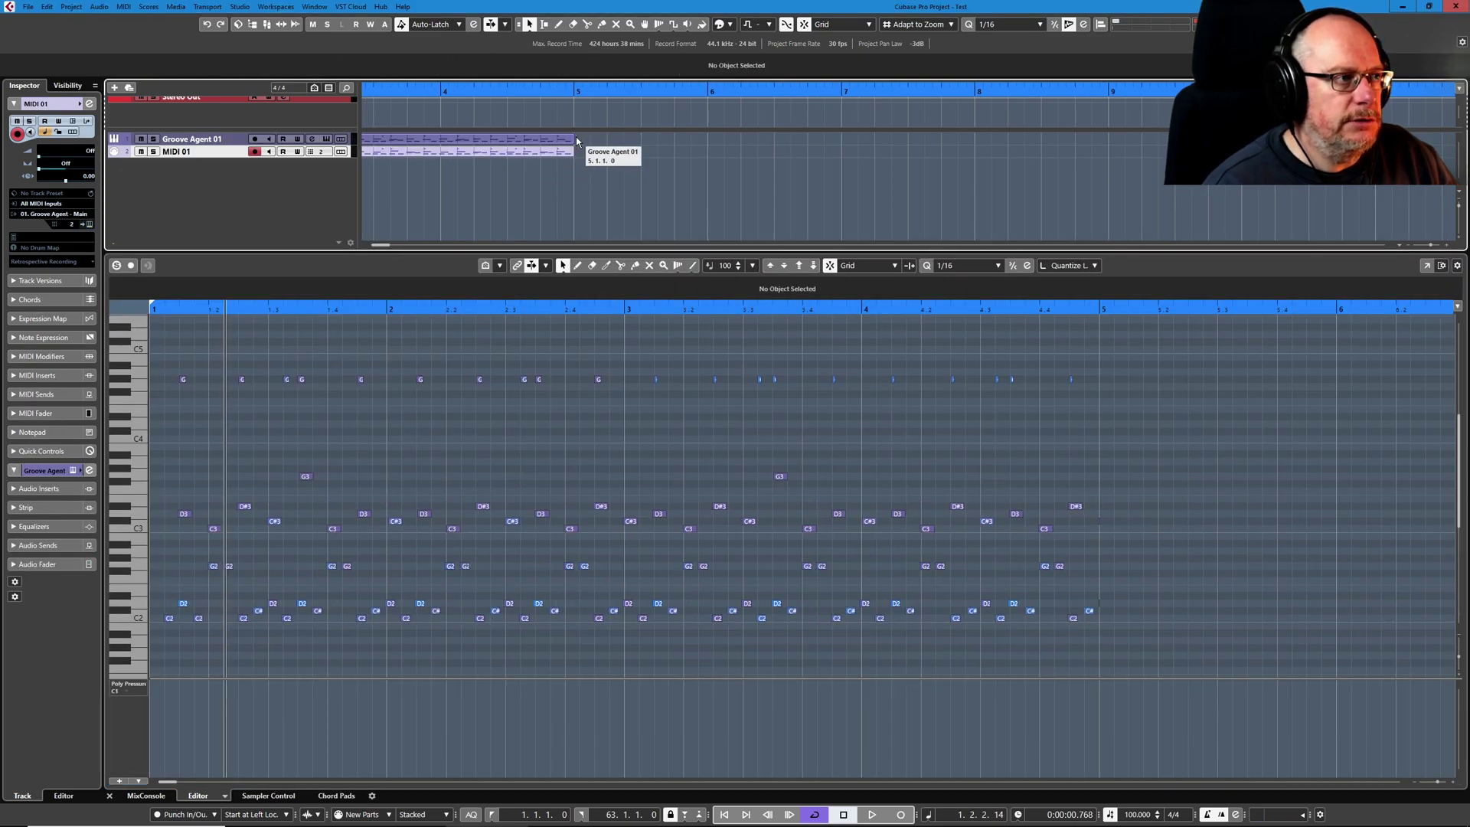
left_click_drag(576, 140, 499, 171)
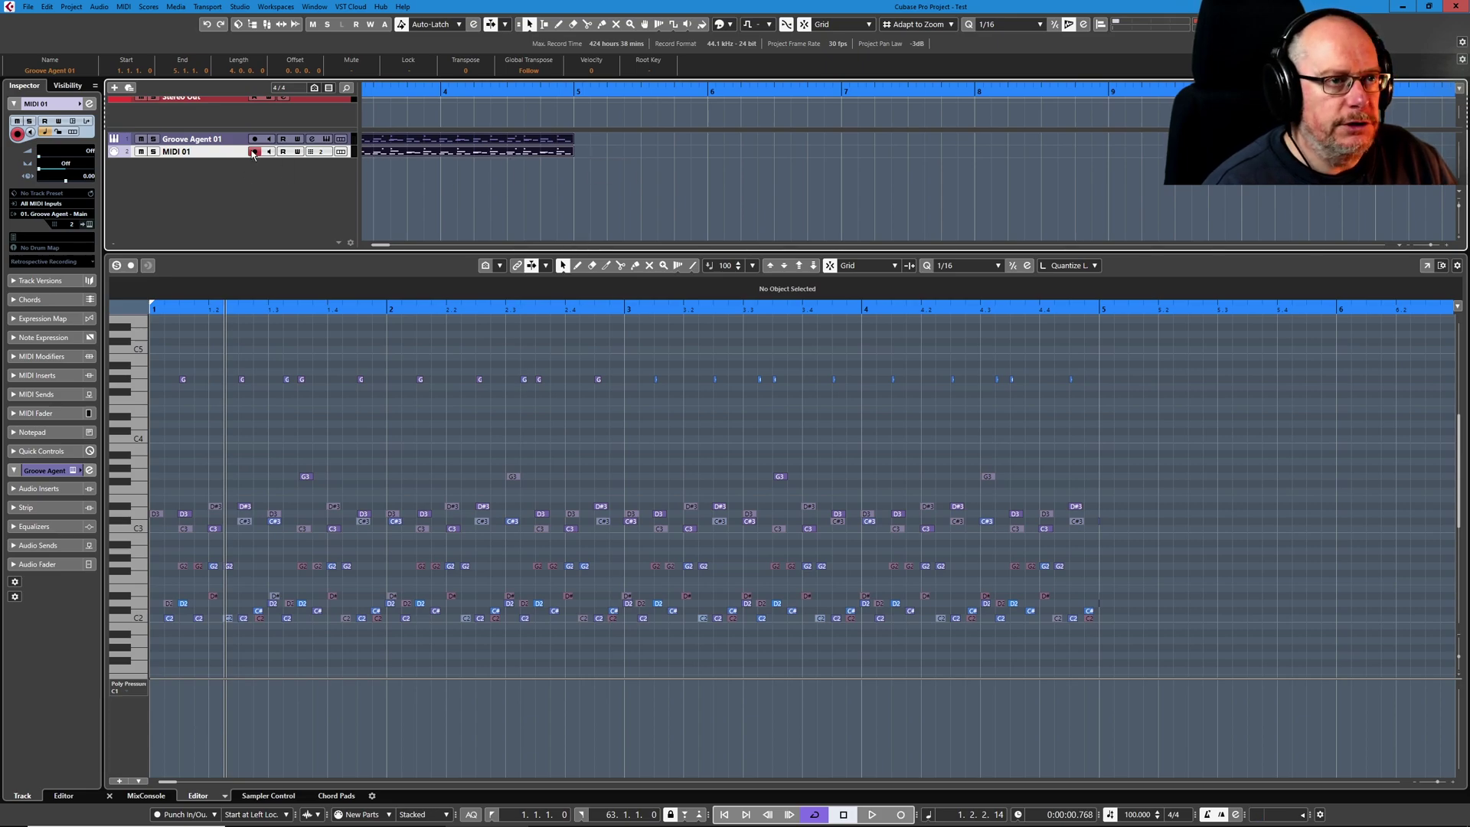
left_click(326, 138)
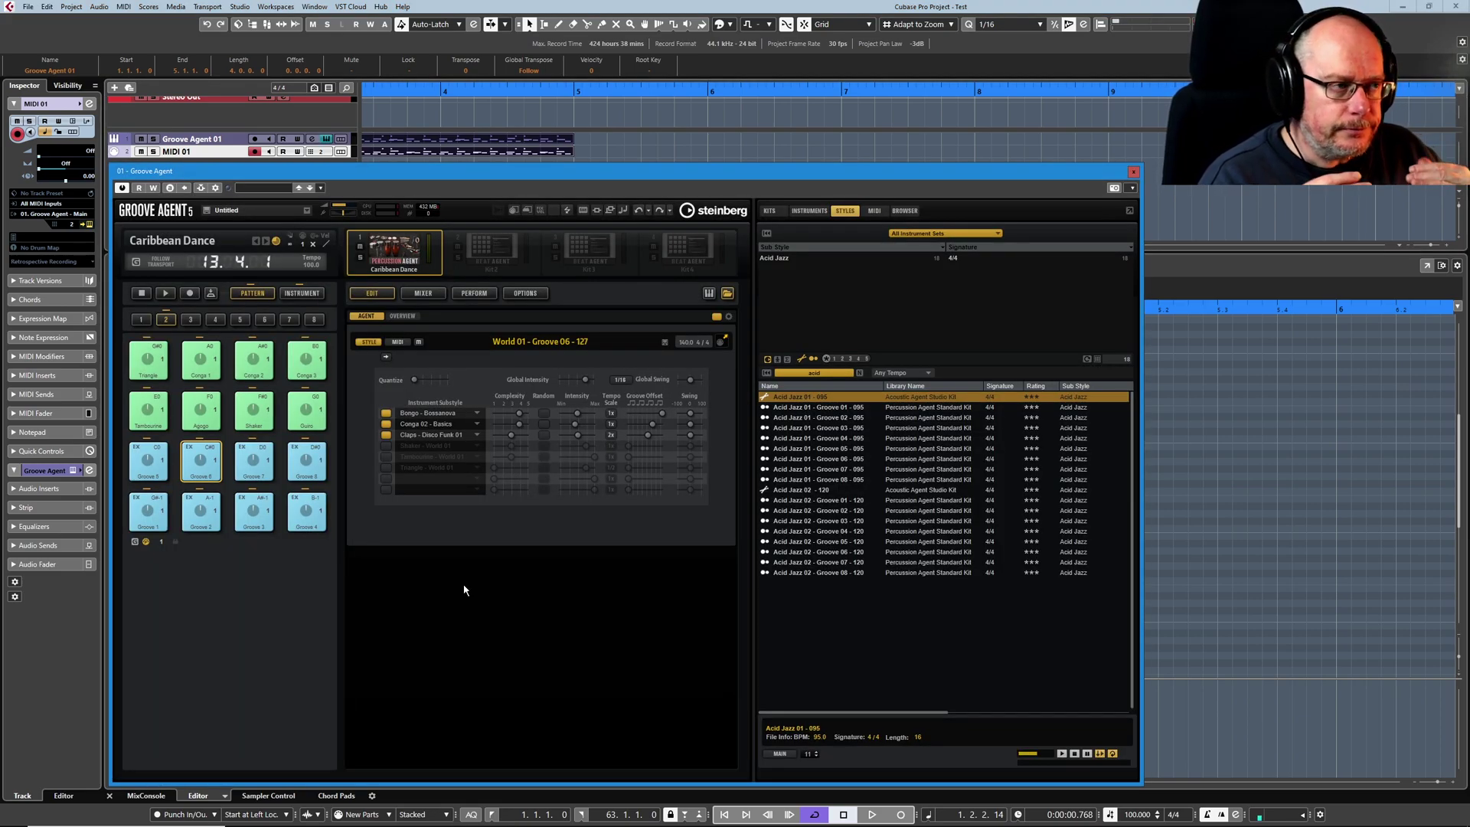
Open the percussion groove's notes in the pattern editor from the style's MIDI settings
left_click(301, 292)
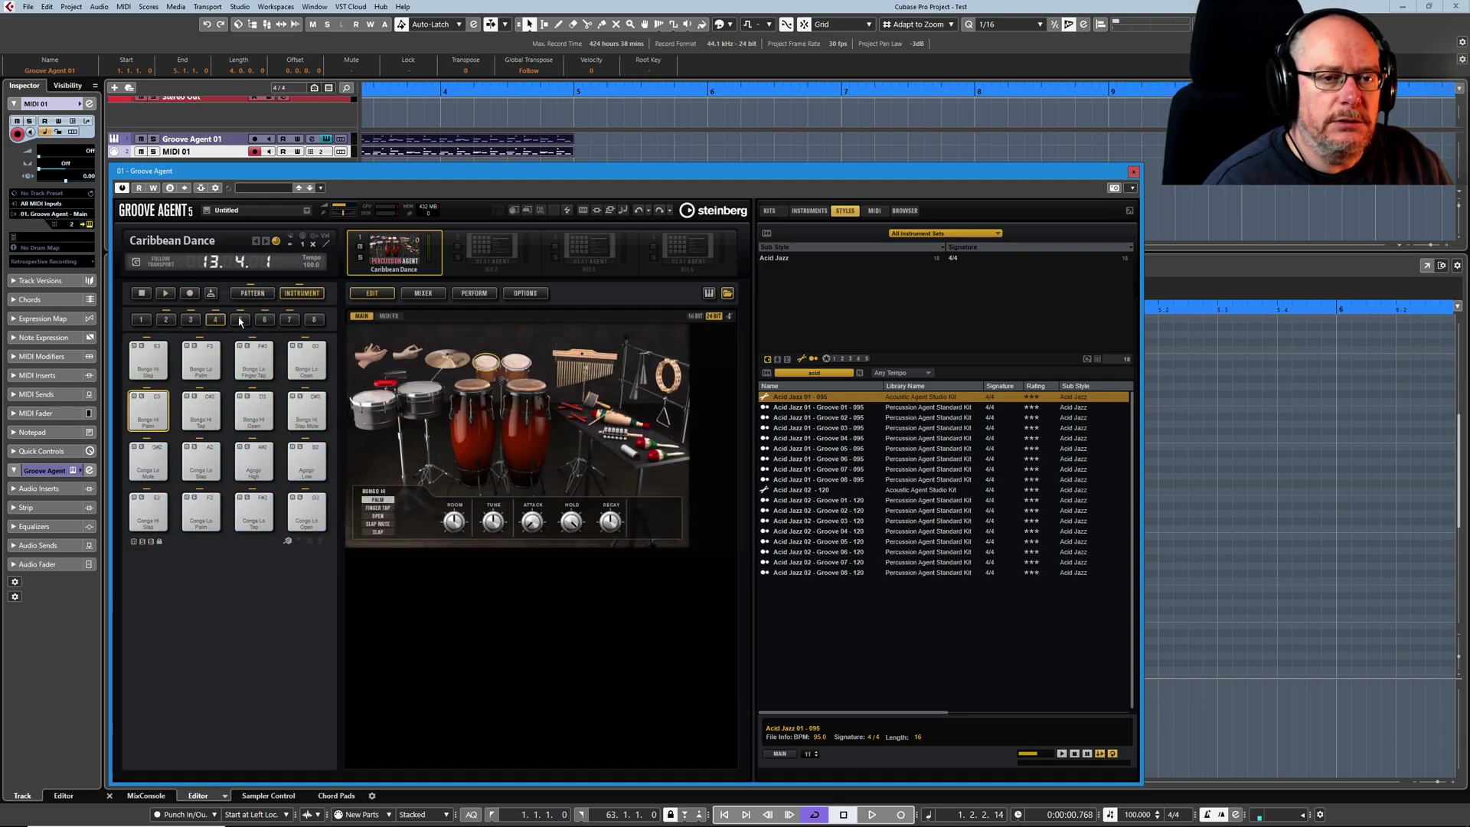
left_click(252, 292)
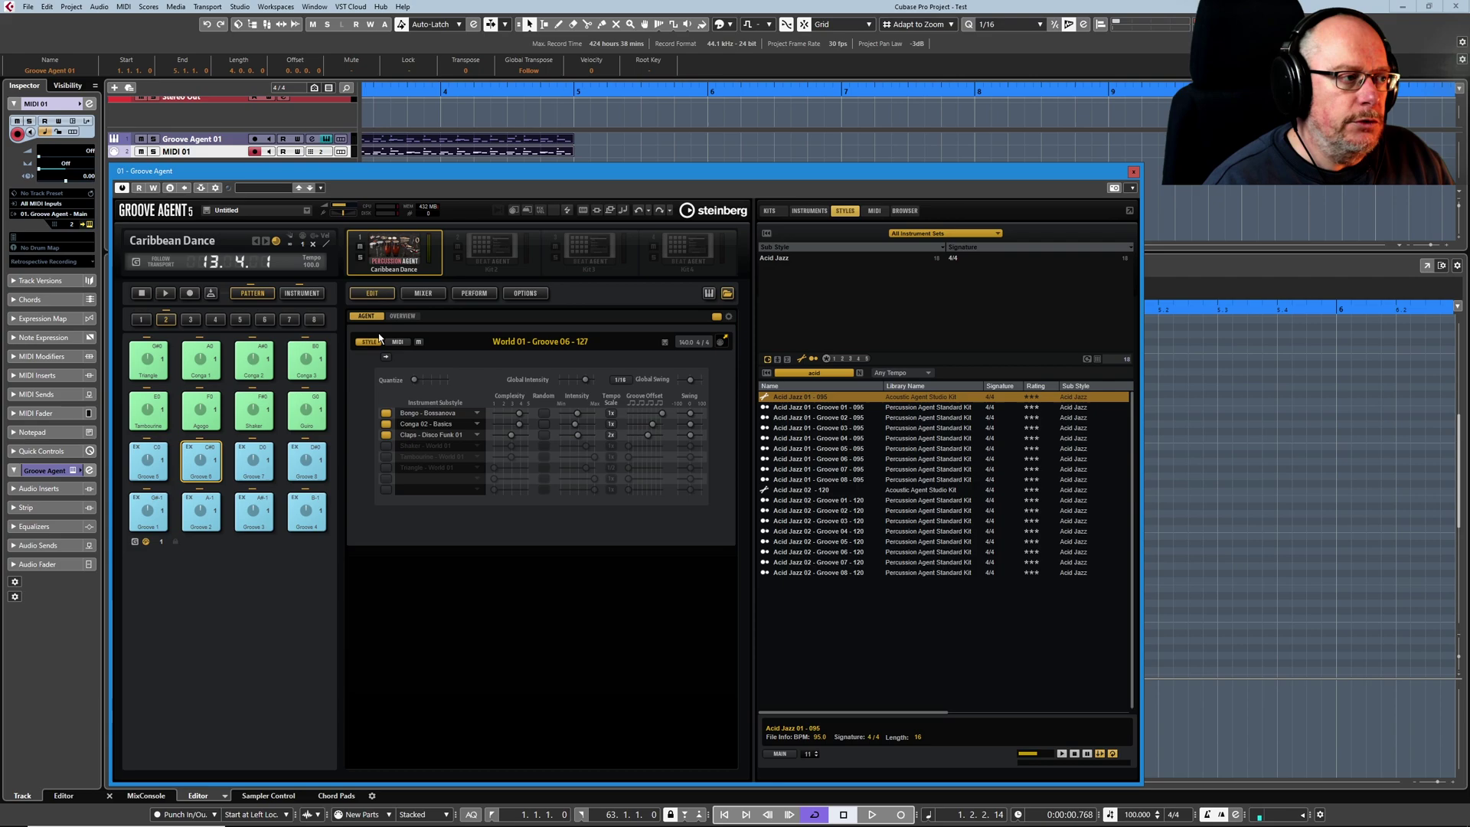
left_click(385, 357)
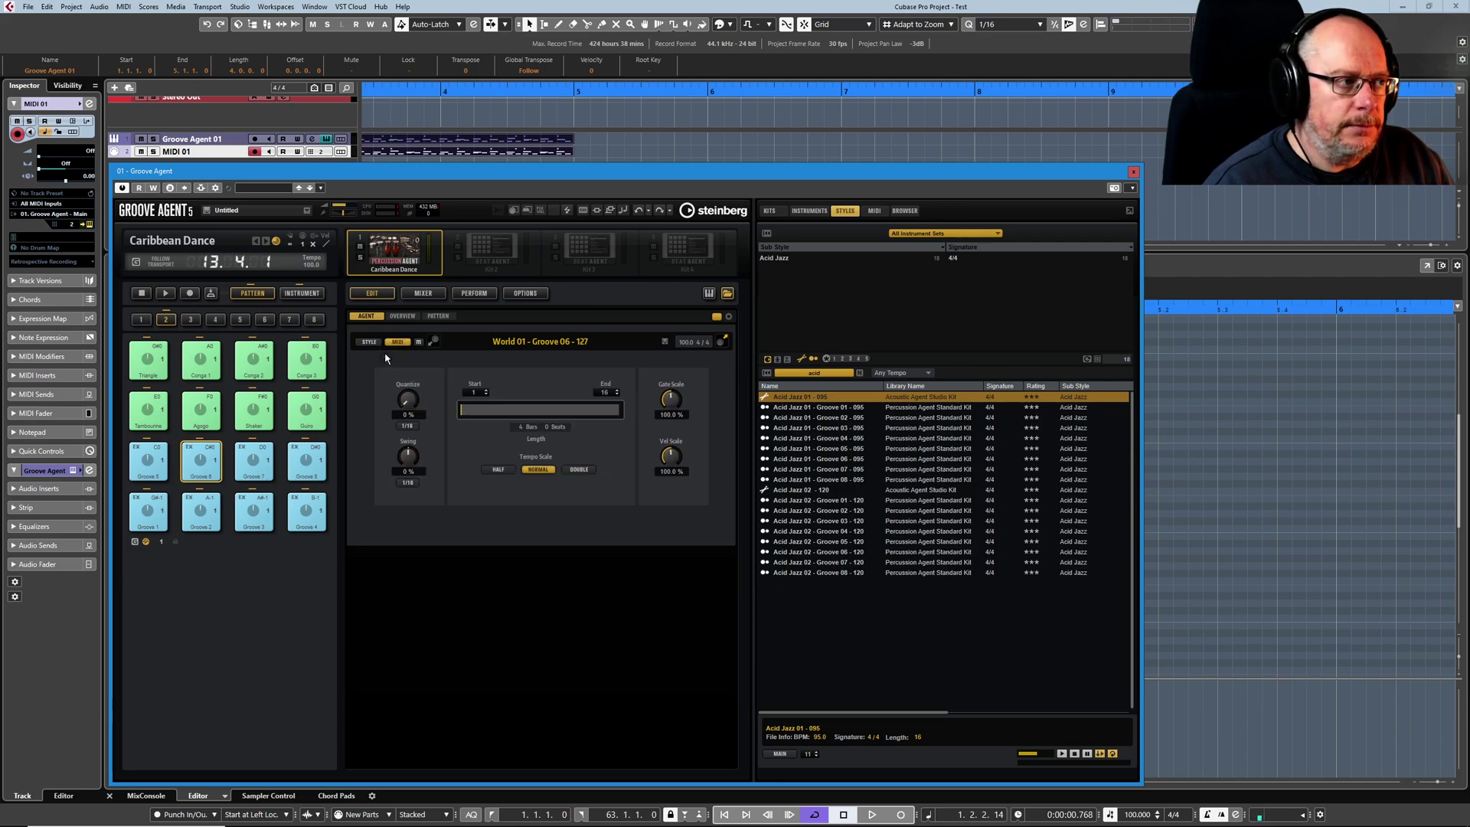
left_click(437, 315)
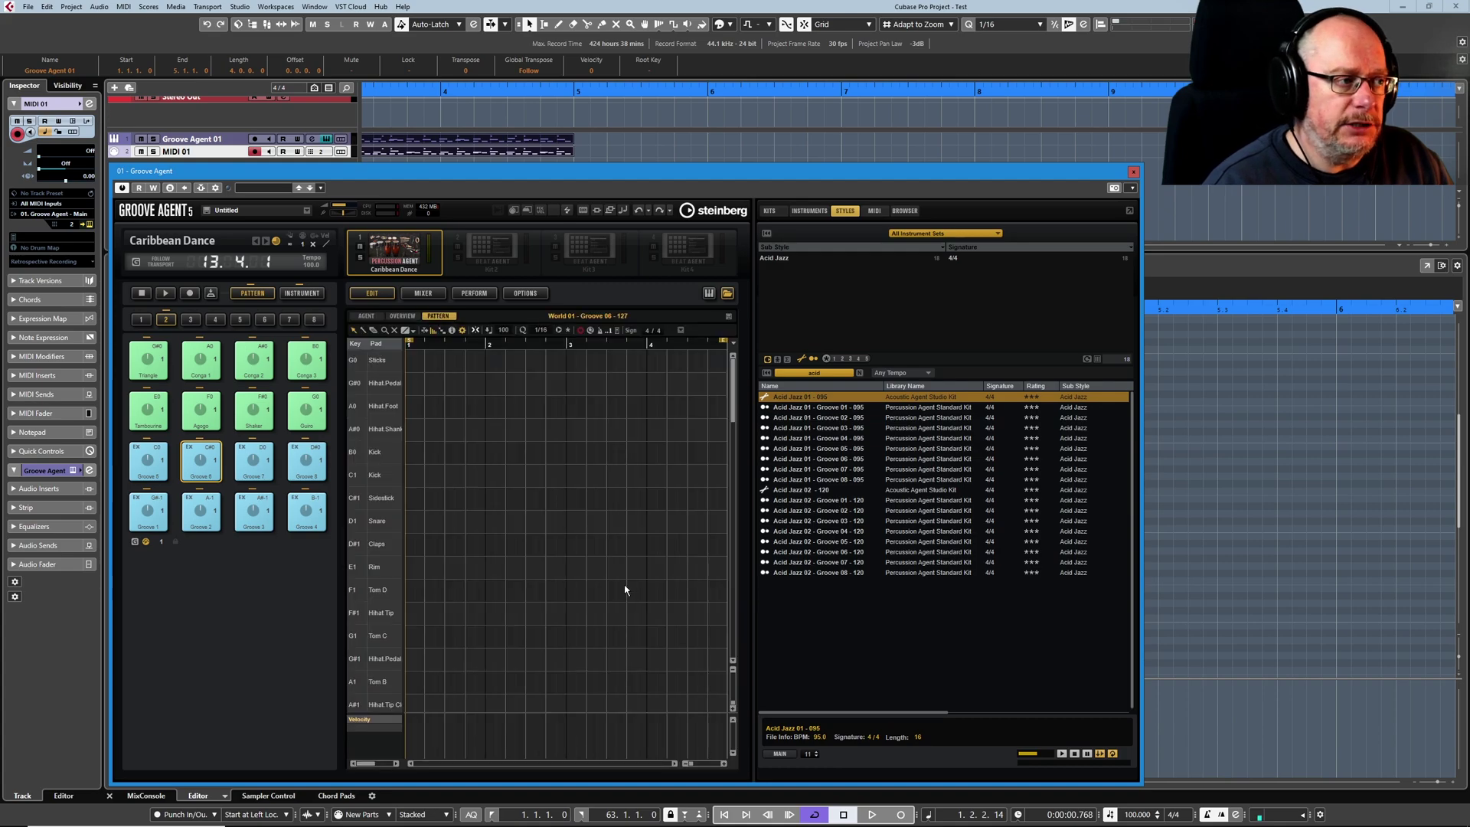
Set the pattern editor to Show Keys with Events, then return to the style settings
scroll(543, 548, "up", 10)
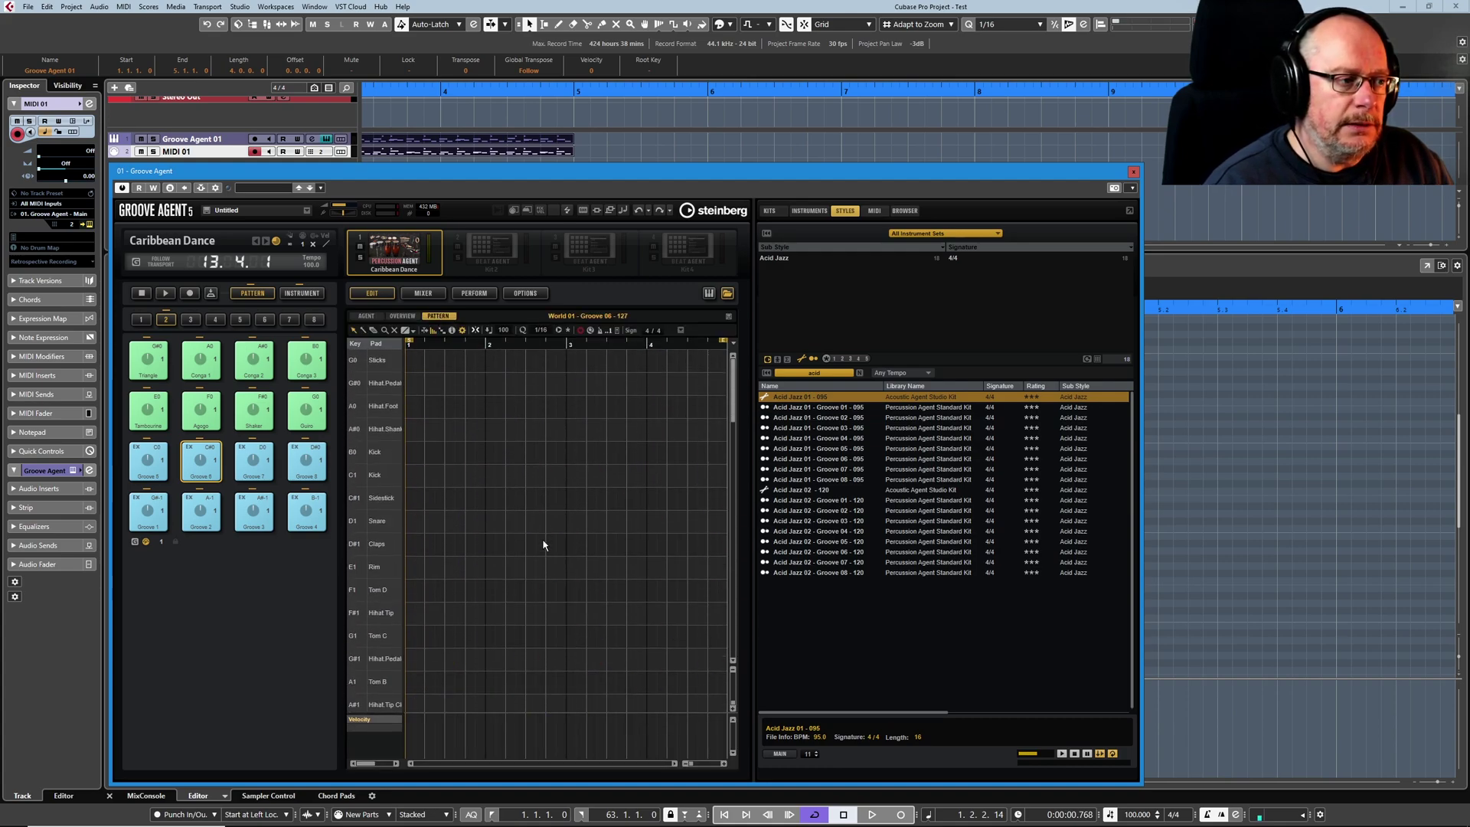
left_click(462, 330)
mouse_move(560, 368)
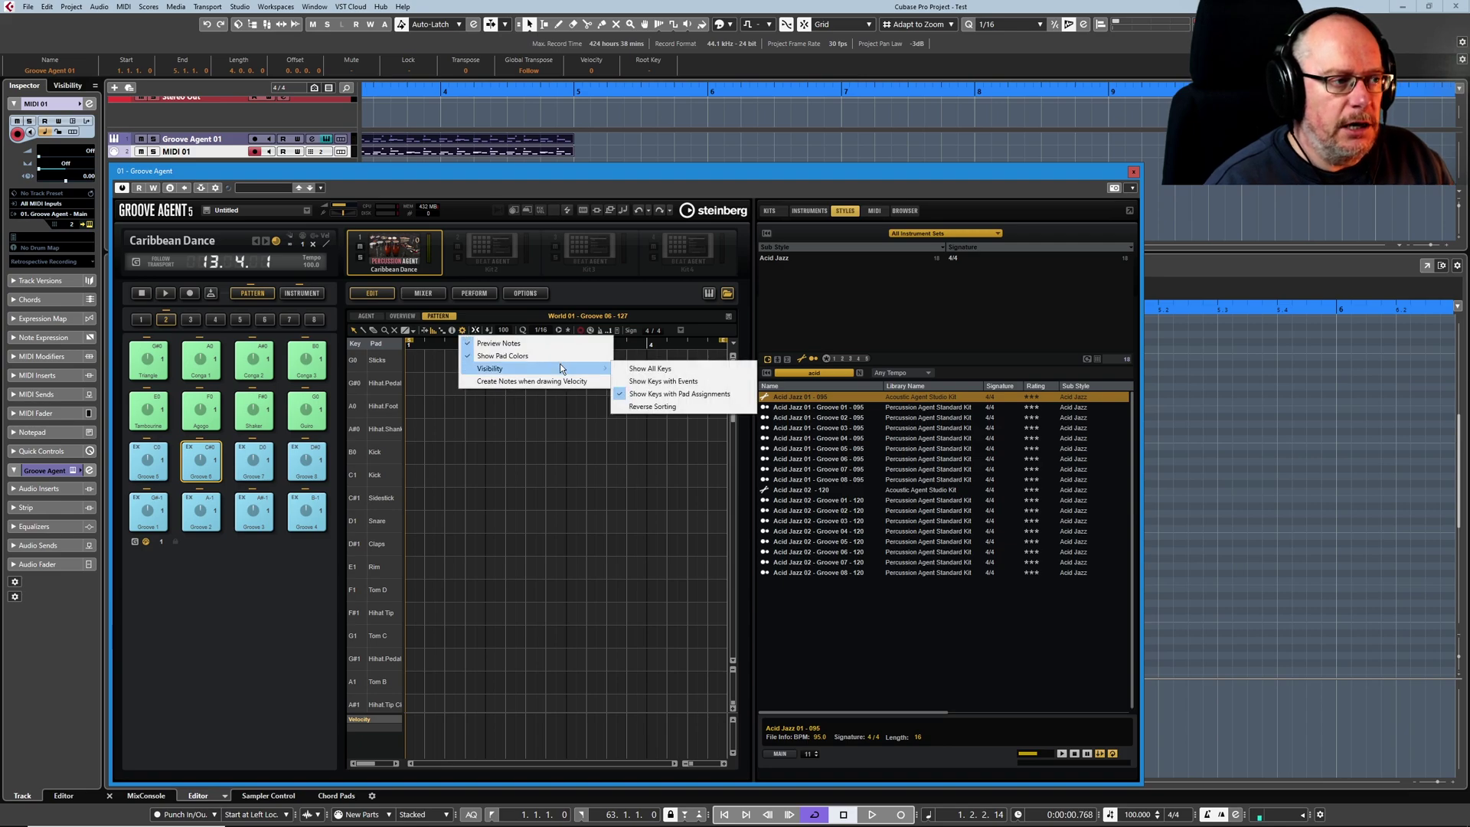
left_click(647, 381)
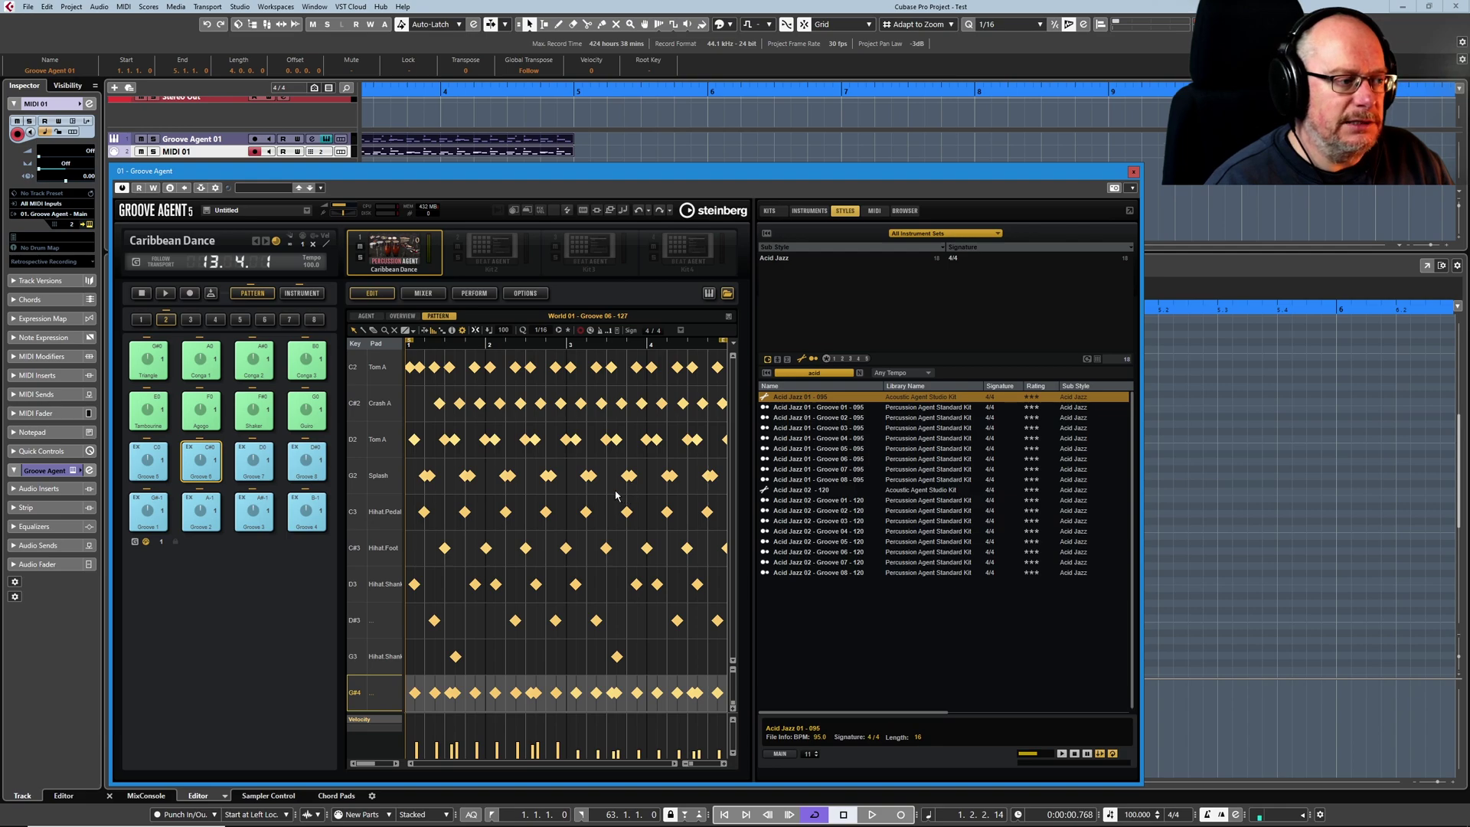
mouse_move(694, 764)
left_mouse_down()
mouse_move(666, 765)
mouse_move(693, 764)
left_mouse_up()
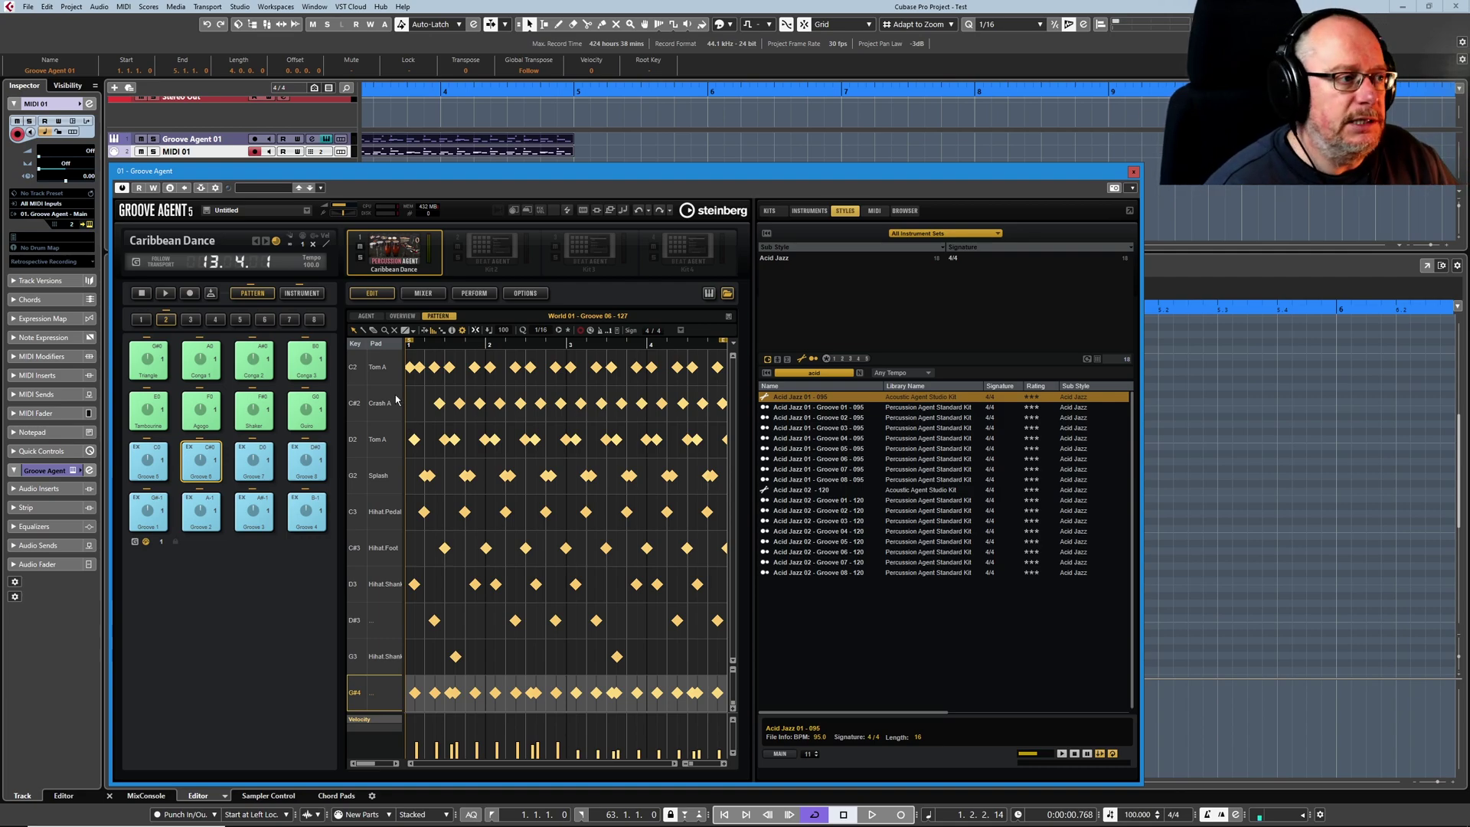
left_click(462, 334)
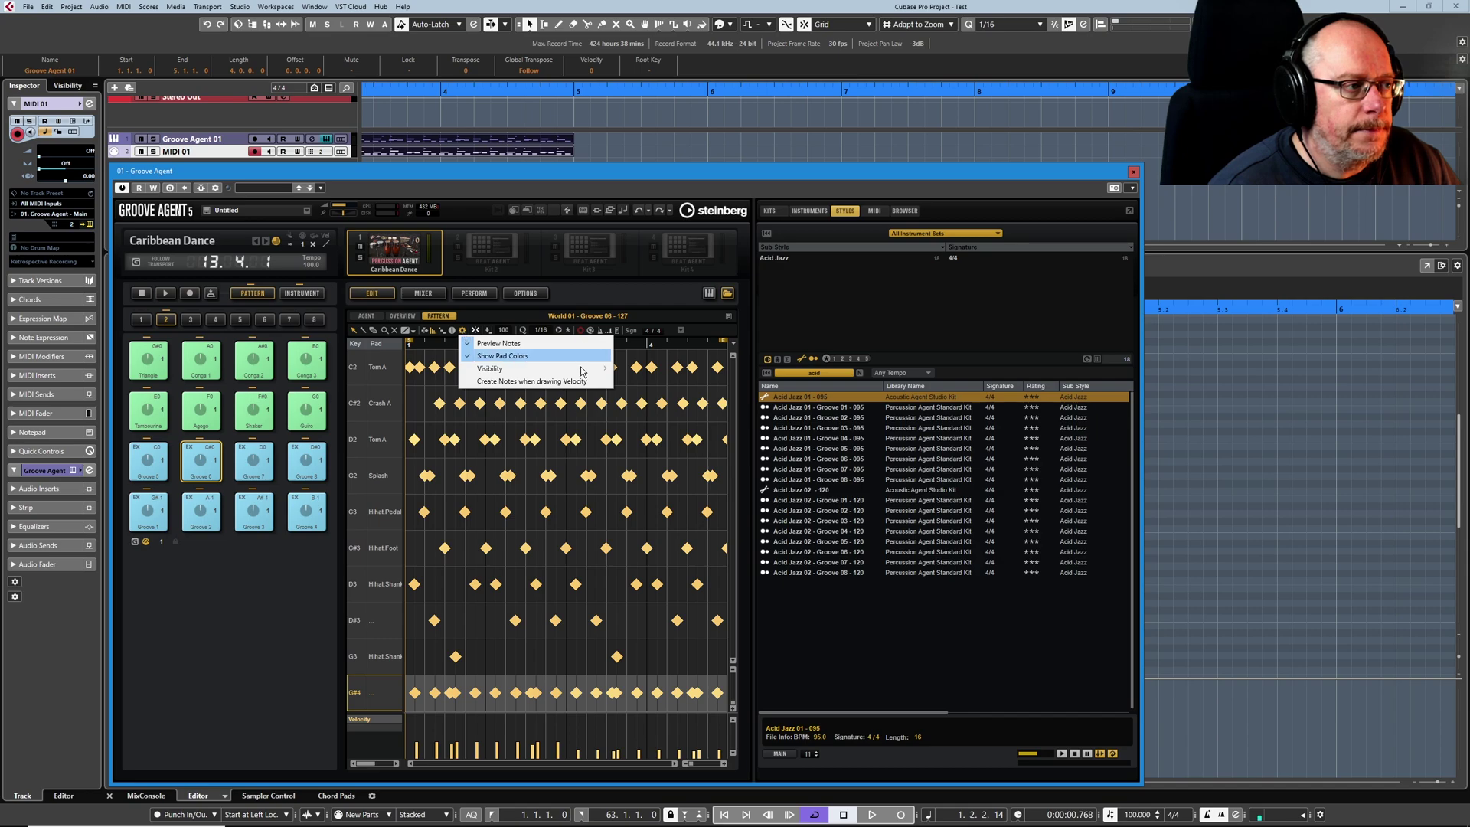
left_click(494, 367)
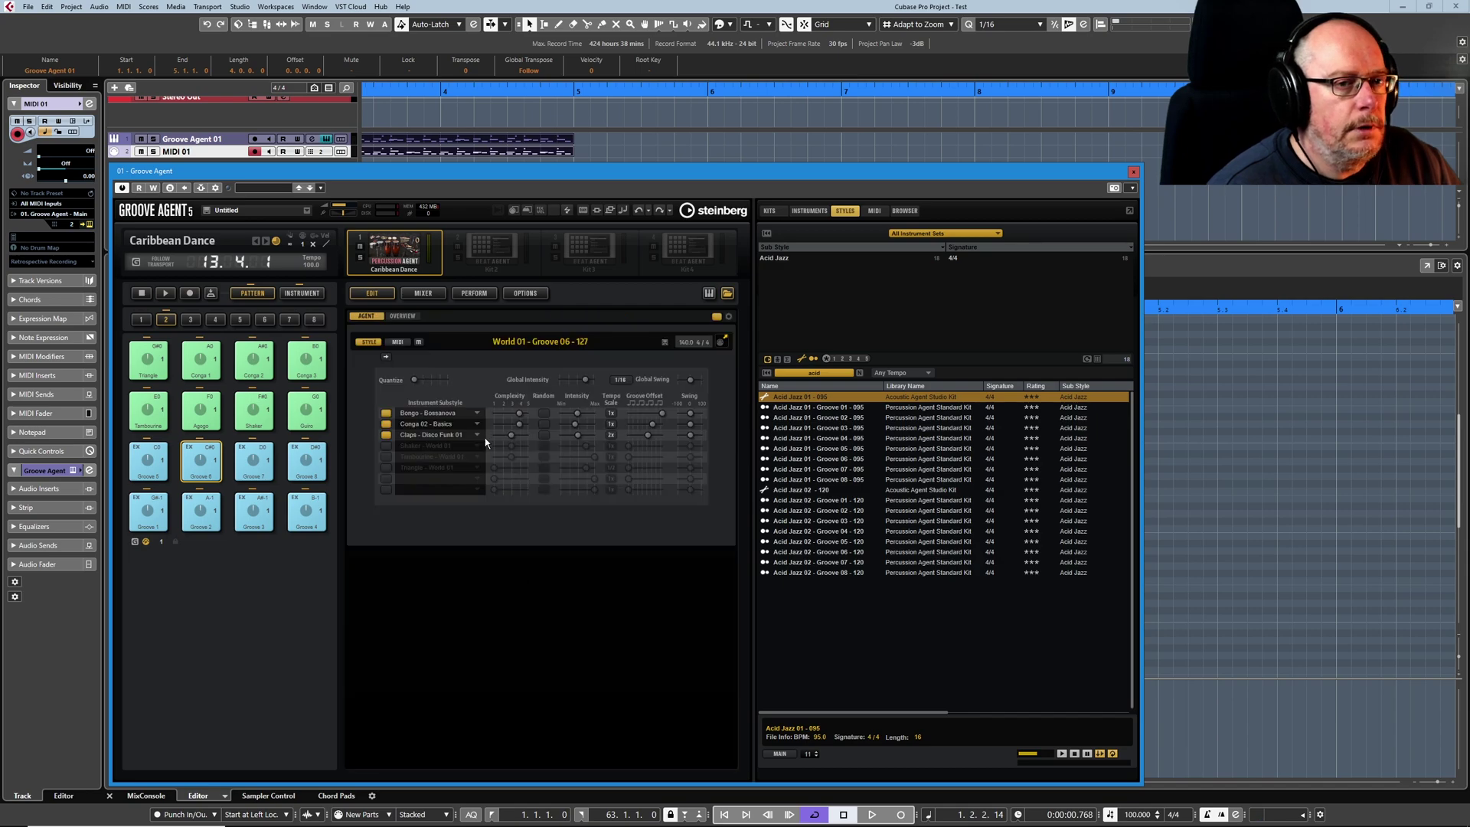
Play the grooves with Random on for Bongo - Bossanova and Claps, then turn both off
left_click(545, 413)
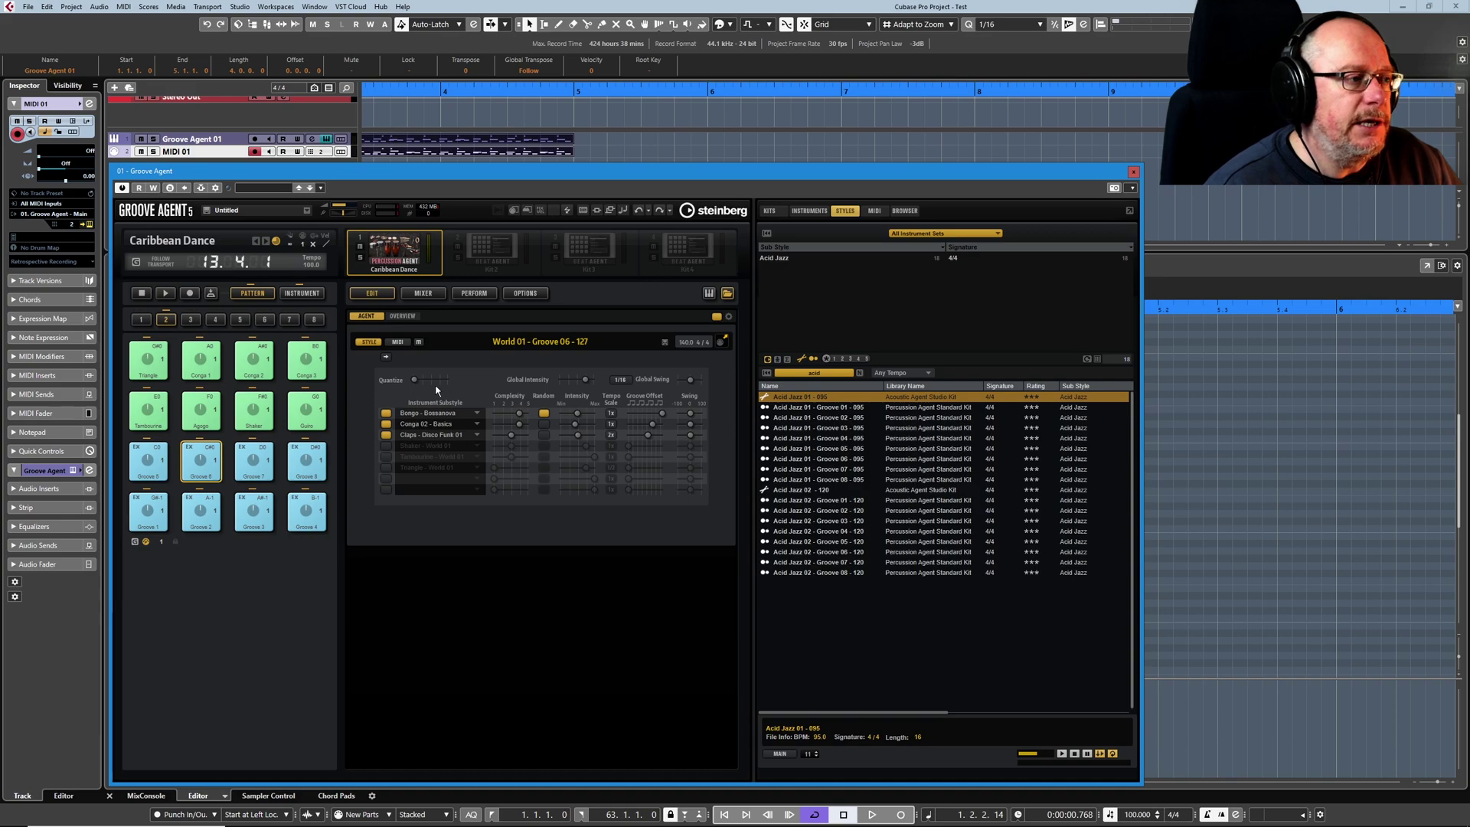
left_click(166, 293)
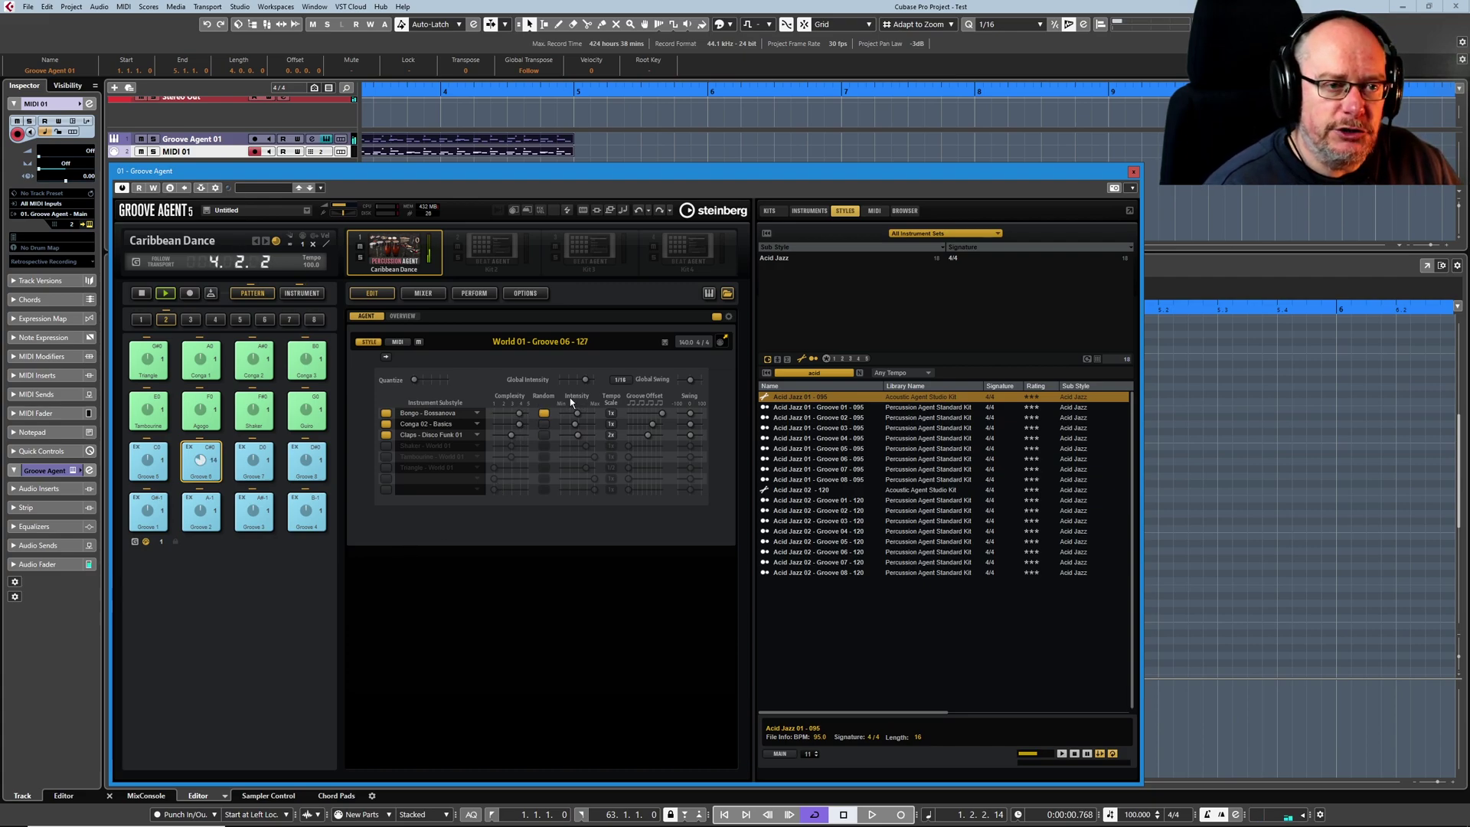
left_click(544, 434)
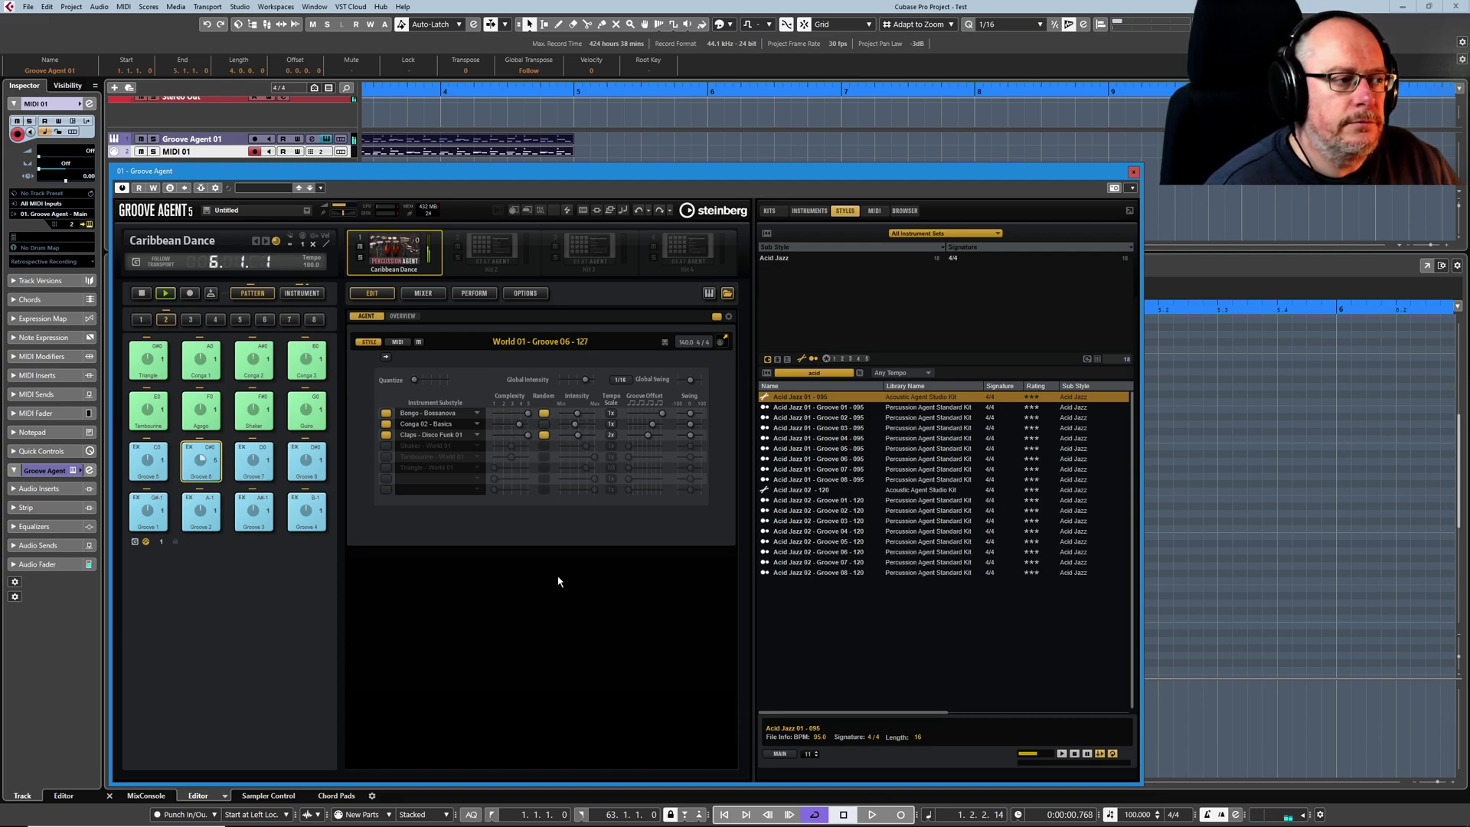
left_click(545, 414)
left_click(543, 434)
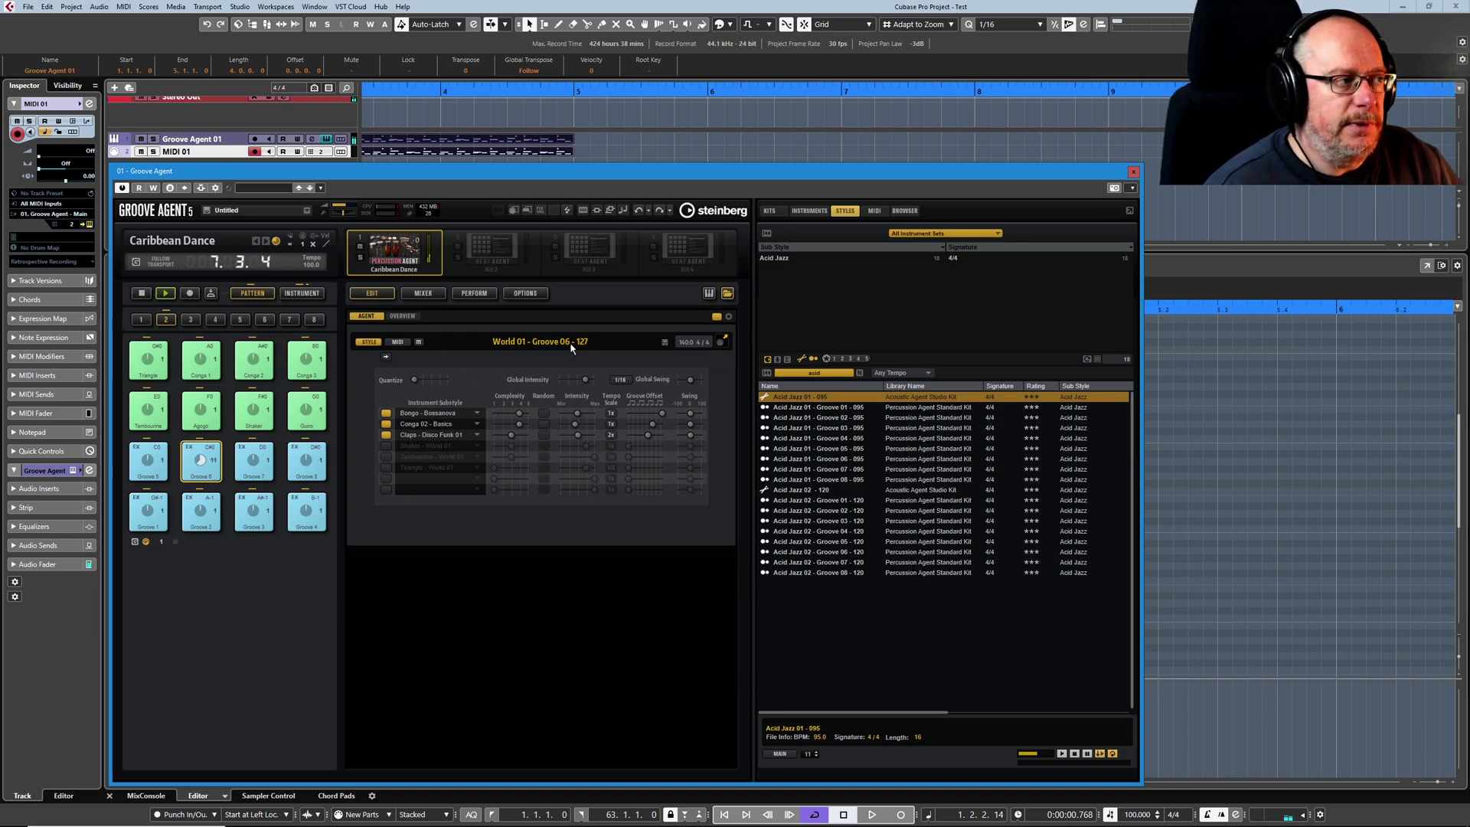
Stop Groove Agent's groove playback
left_click(141, 294)
mouse_move(593, 474)
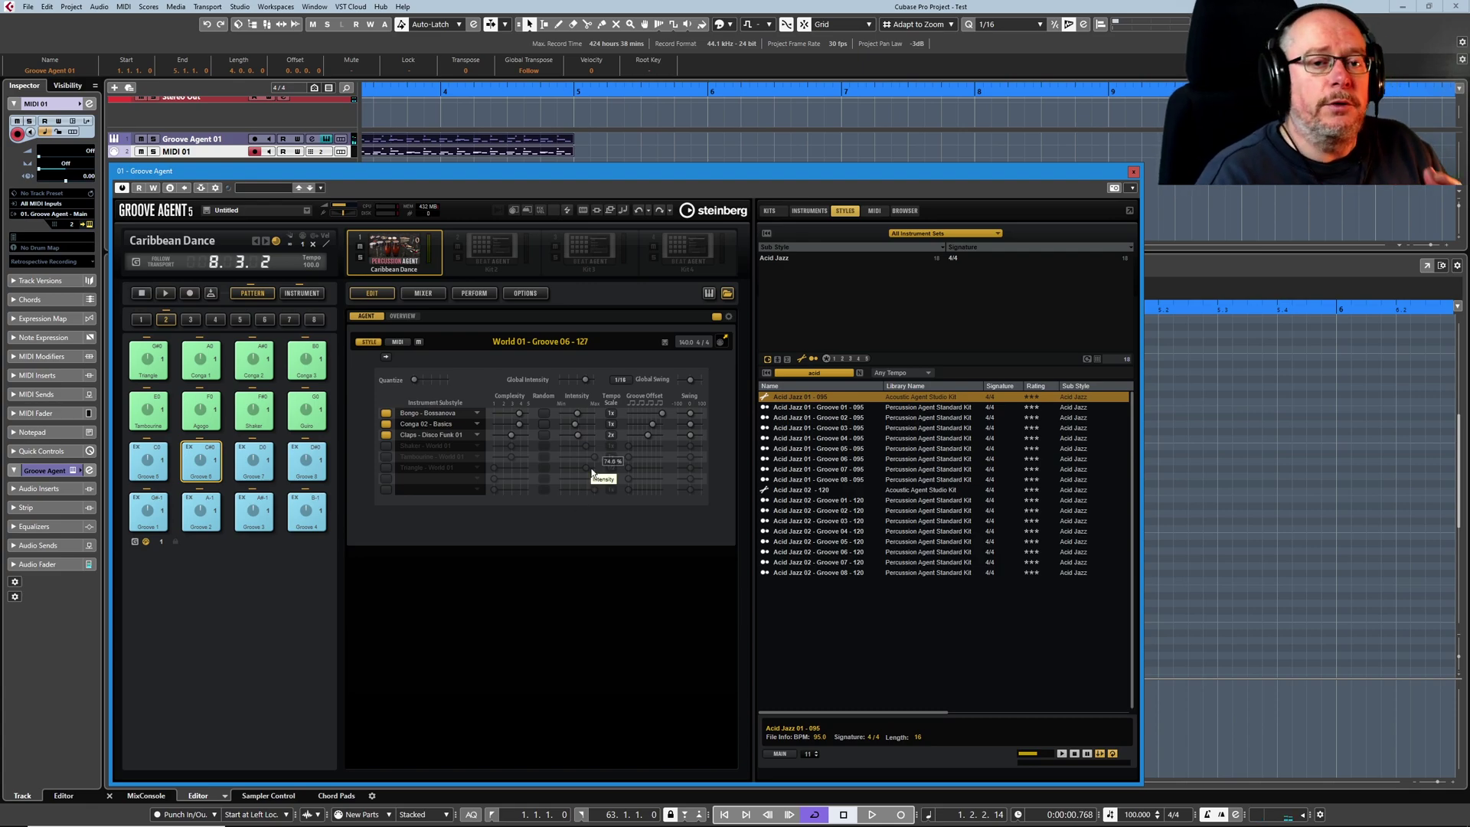